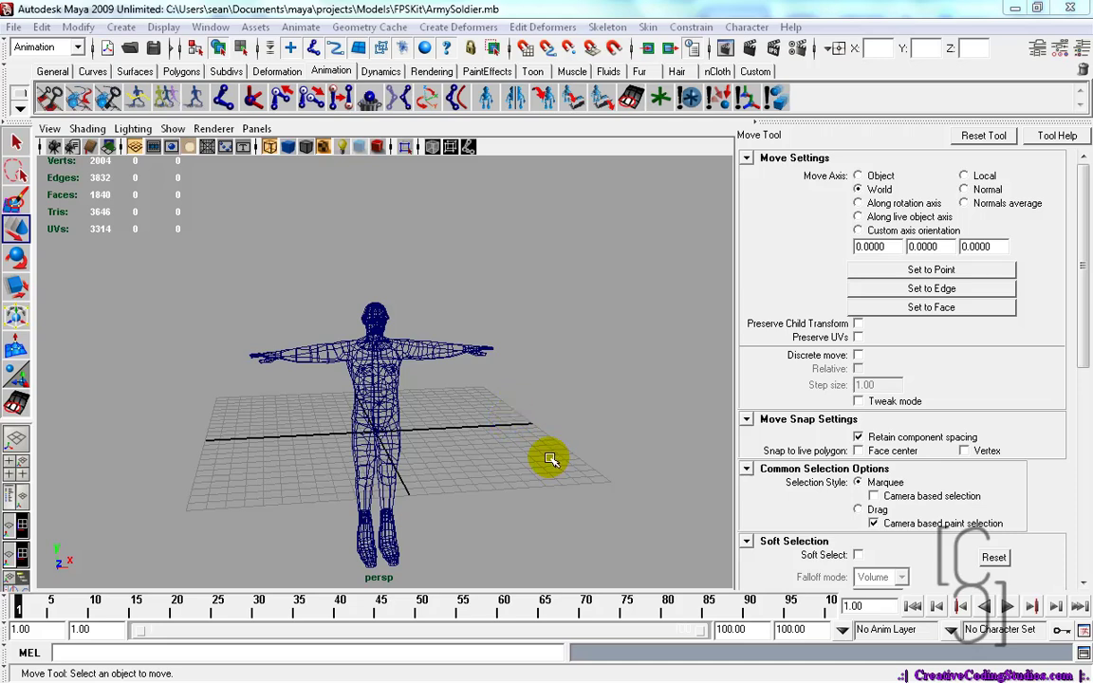
# - Look over the wireframe soldier from several angles and view the available Edit Smooth Skin commands
pyautogui.keyDown('alt'); pyautogui.moveTo(551, 460); pyautogui.dragTo(515, 437); pyautogui.keyUp('alt')
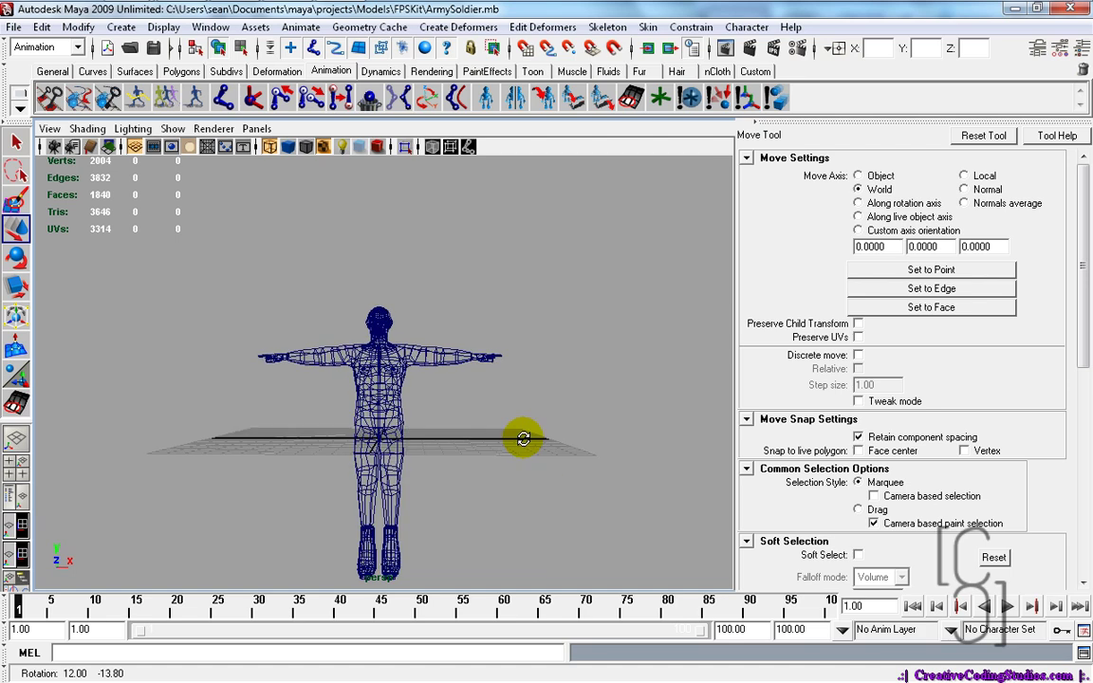
pyautogui.keyDown('alt'); pyautogui.moveTo(282, 456); pyautogui.dragTo(352, 481); pyautogui.keyUp('alt')
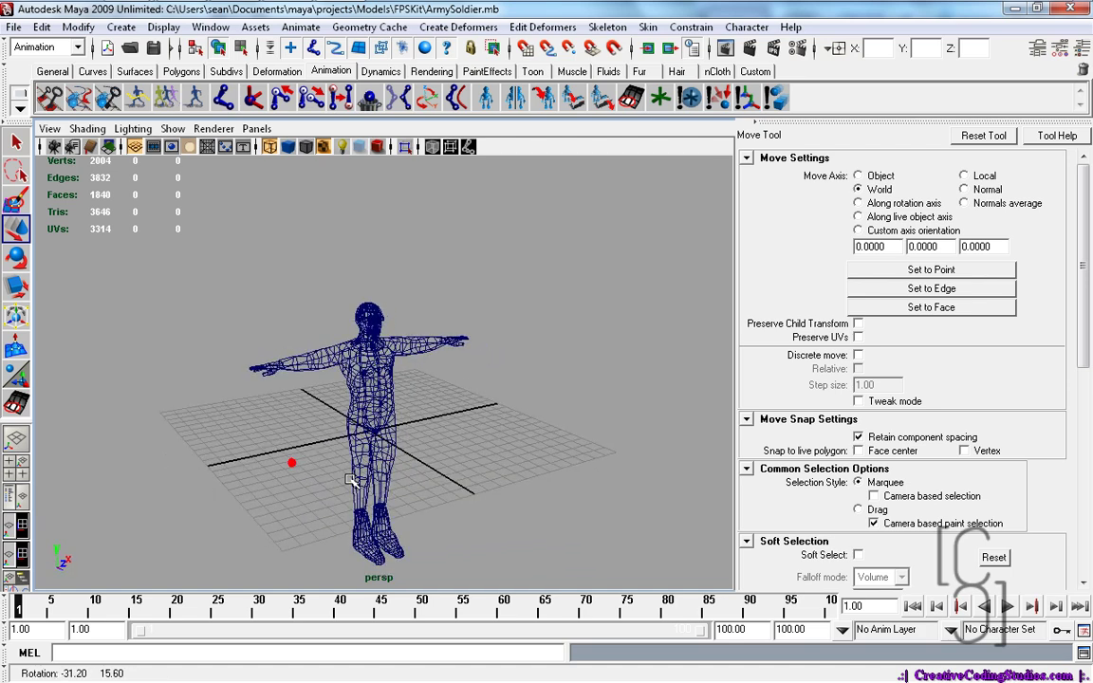
pyautogui.keyDown('alt'); pyautogui.moveTo(384, 472); pyautogui.dragTo(556, 471, button='right'); pyautogui.keyUp('alt')
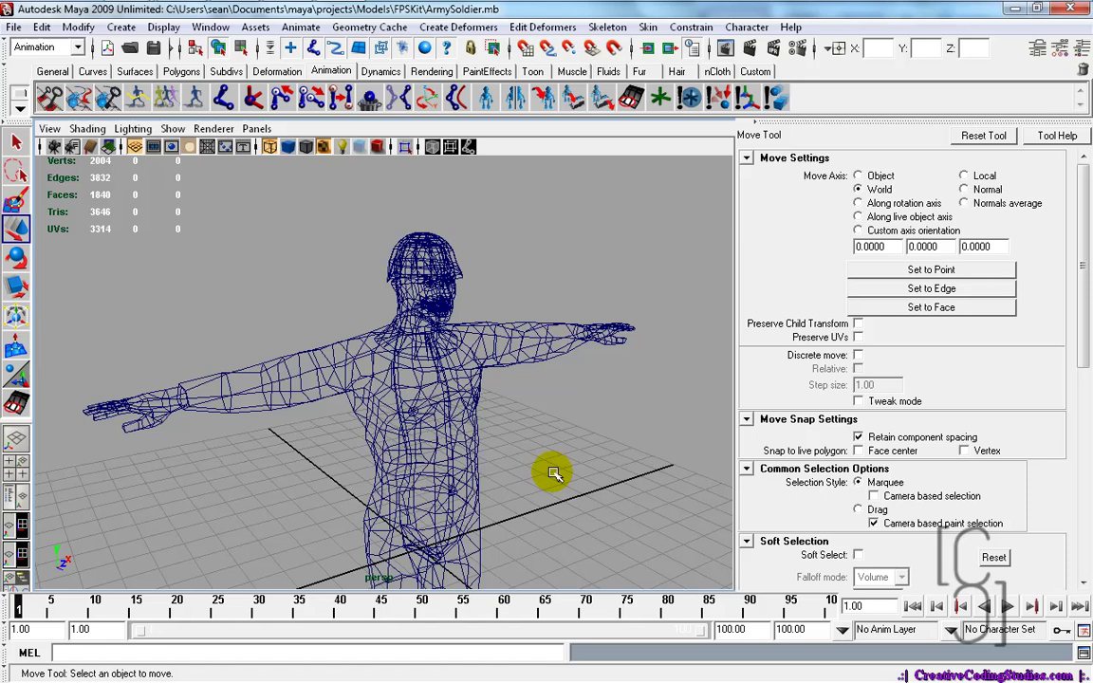
pyautogui.keyDown('alt'); pyautogui.moveTo(556, 470); pyautogui.dragTo(488, 363); pyautogui.keyUp('alt')
pyautogui.click(653, 28)
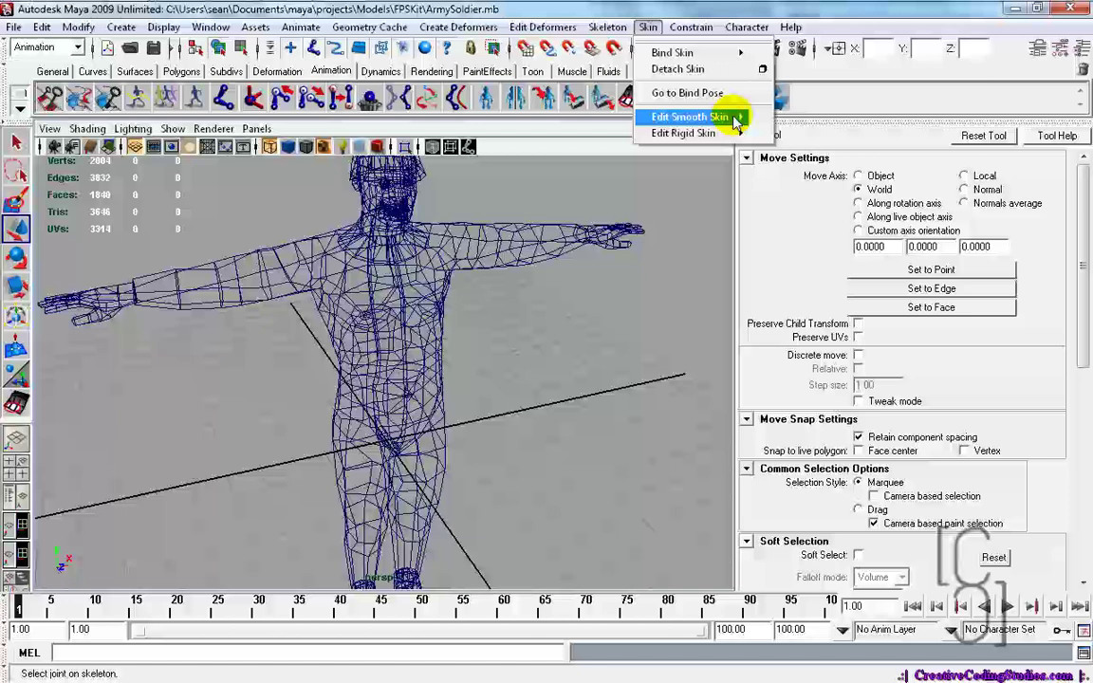
pyautogui.moveTo(727, 116)
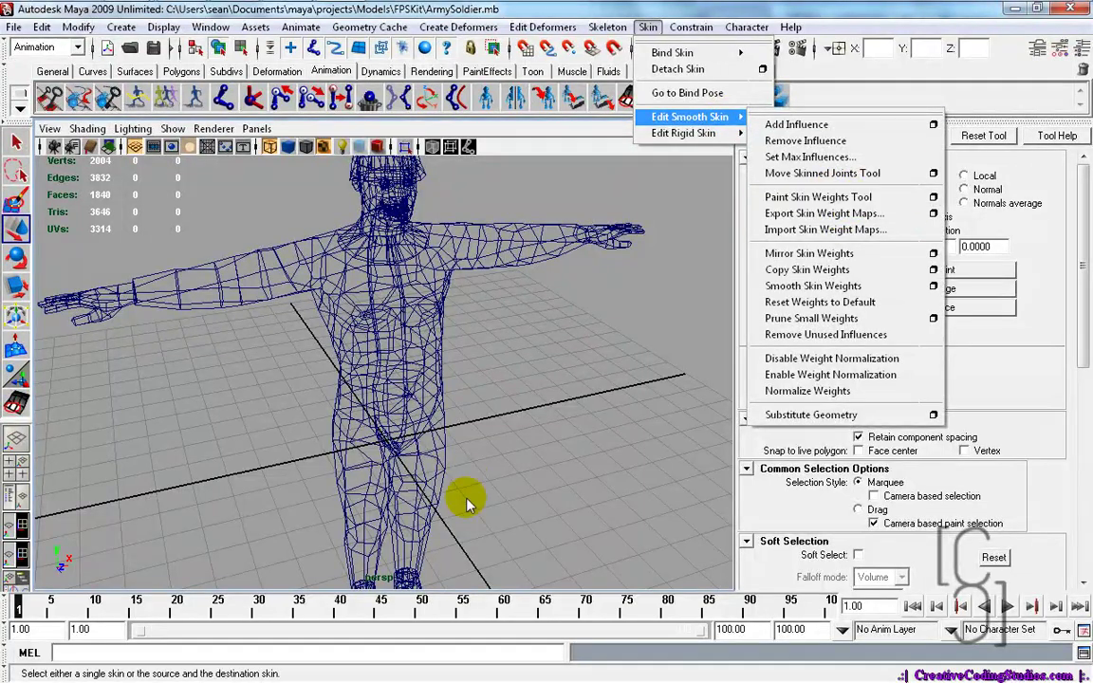
# - Display the soldier model shaded with its textures in the perspective view
pyautogui.keyDown('alt'); pyautogui.moveTo(555, 512); pyautogui.dragTo(588, 332); pyautogui.keyUp('alt')
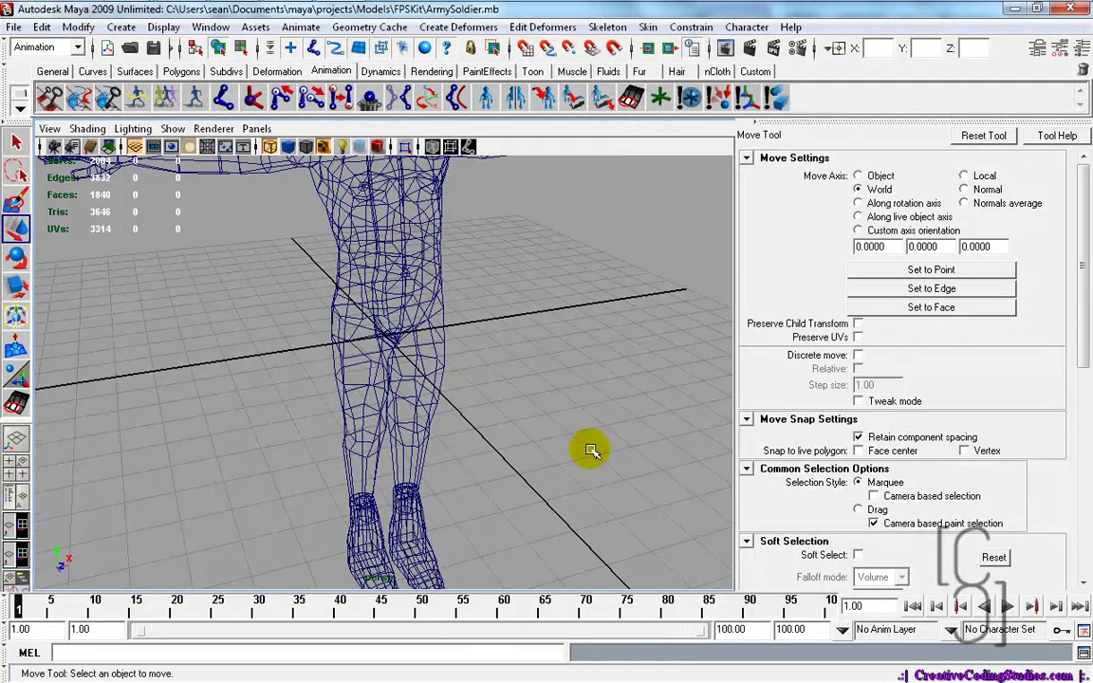
pyautogui.moveTo(591, 452)
pyautogui.keyDown('alt'); pyautogui.mouseDown(button='right')
pyautogui.moveTo(576, 447)
pyautogui.moveTo(579, 432)
pyautogui.mouseUp(button='right'); pyautogui.keyUp('alt')
pyautogui.press('6')
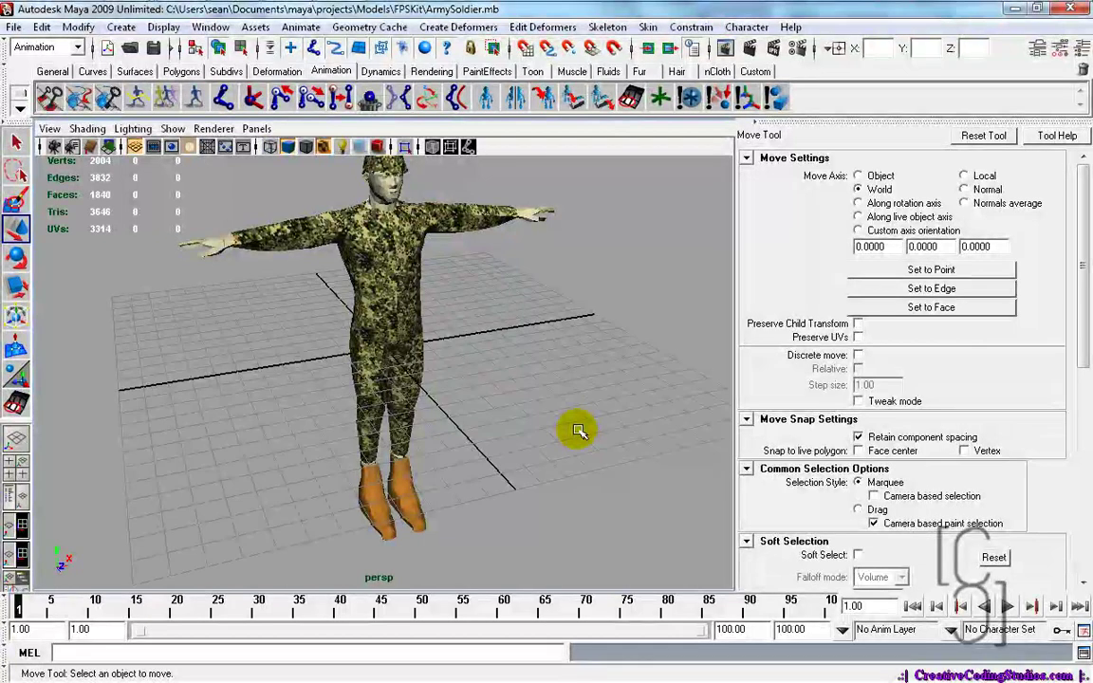
# - Examine the textured soldier up close, covering the helmet and face, torso, arms, legs and boots
pyautogui.keyDown('alt'); pyautogui.moveTo(525, 315); pyautogui.dragTo(524, 355); pyautogui.keyUp('alt')
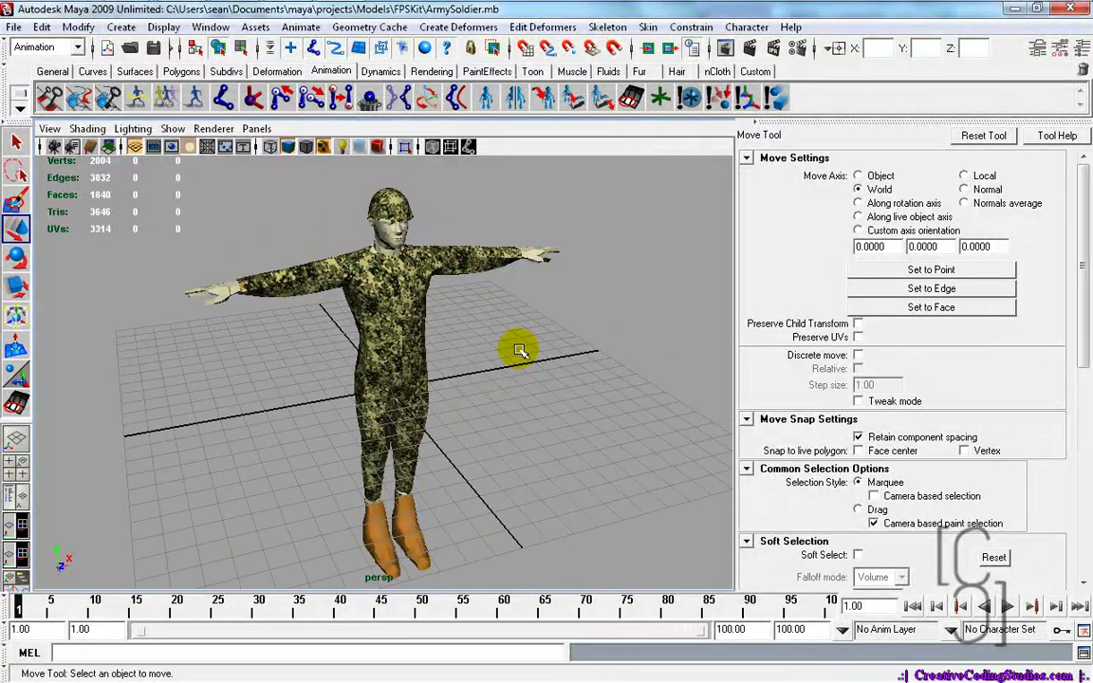
pyautogui.scroll(4, 518, 350)
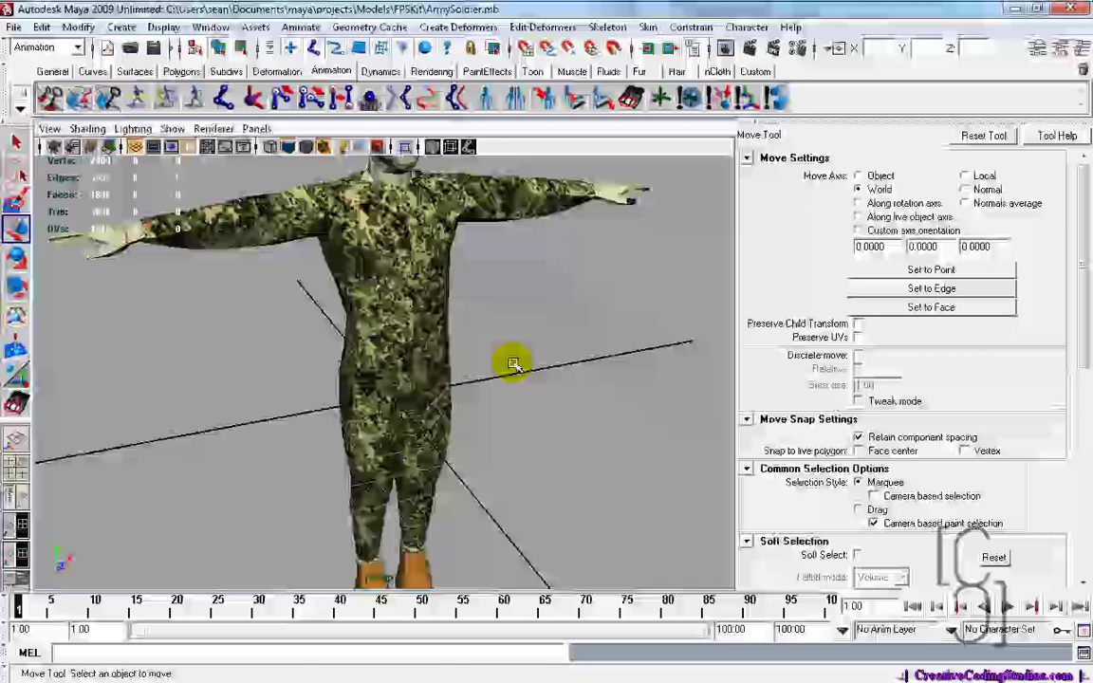
pyautogui.keyDown('alt'); pyautogui.moveTo(515, 360); pyautogui.dragTo(520, 510, button='middle'); pyautogui.keyUp('alt')
pyautogui.scroll(5, 519, 537)
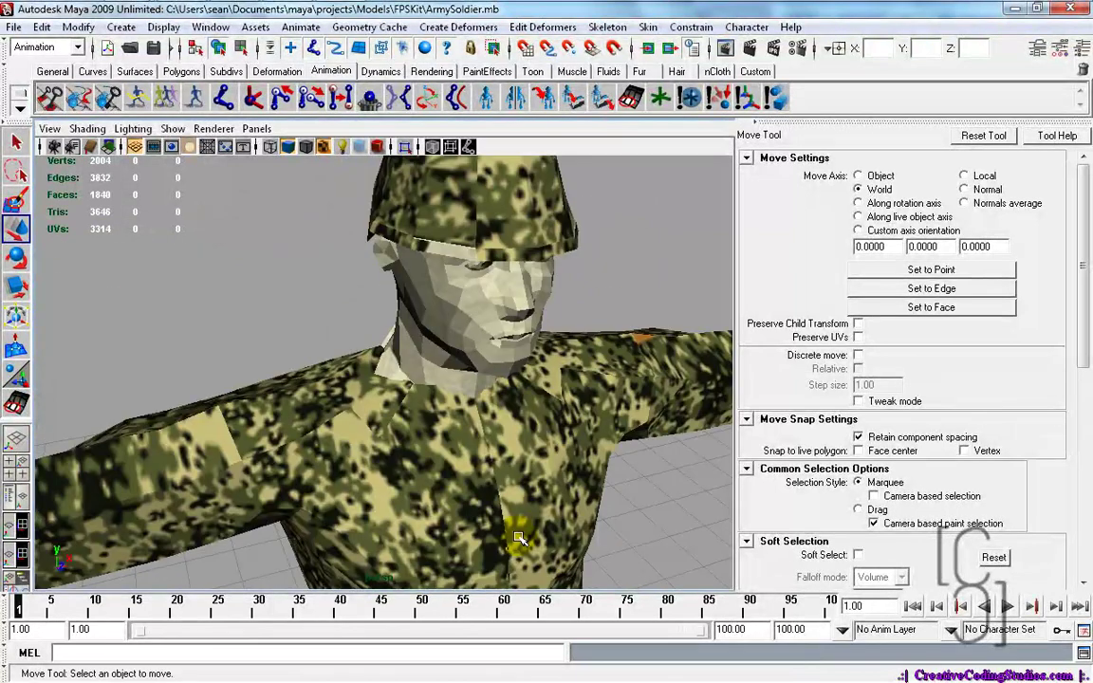
pyautogui.keyDown('alt'); pyautogui.moveTo(540, 489); pyautogui.dragTo(480, 457); pyautogui.keyUp('alt')
pyautogui.scroll(-5, 479, 486)
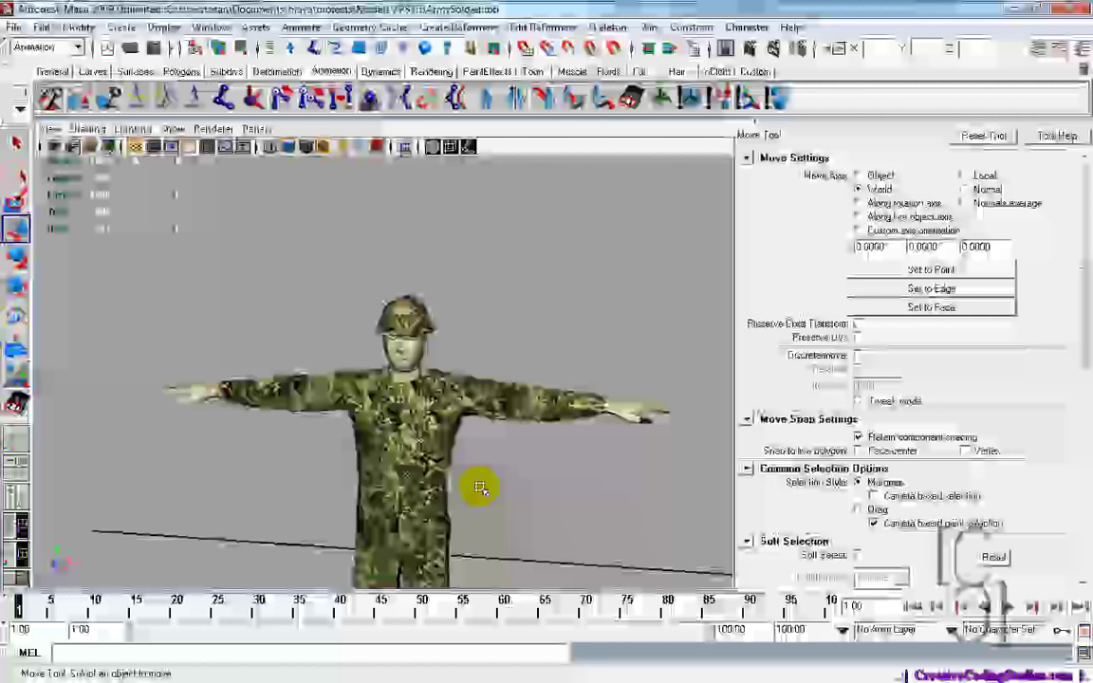
pyautogui.keyDown('alt'); pyautogui.moveTo(486, 438); pyautogui.dragTo(483, 232, button='middle'); pyautogui.keyUp('alt')
pyautogui.scroll(3, 449, 442)
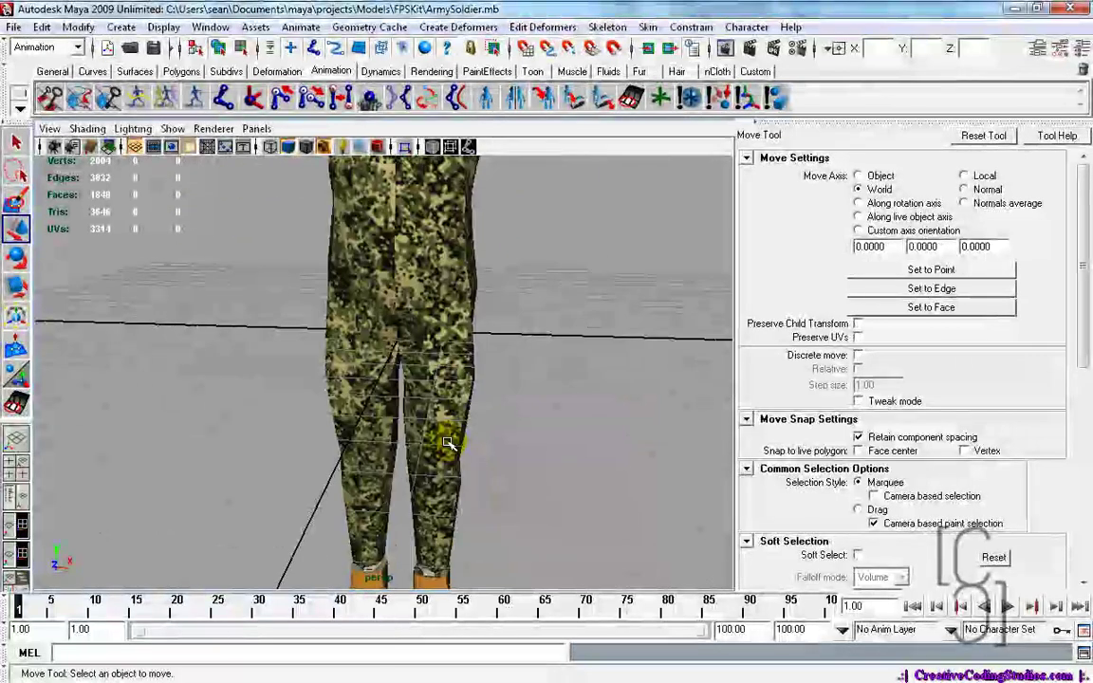
pyautogui.keyDown('alt'); pyautogui.moveTo(444, 350); pyautogui.dragTo(396, 498, button='middle'); pyautogui.keyUp('alt')
pyautogui.keyDown('alt'); pyautogui.moveTo(396, 497); pyautogui.dragTo(374, 471); pyautogui.keyUp('alt')
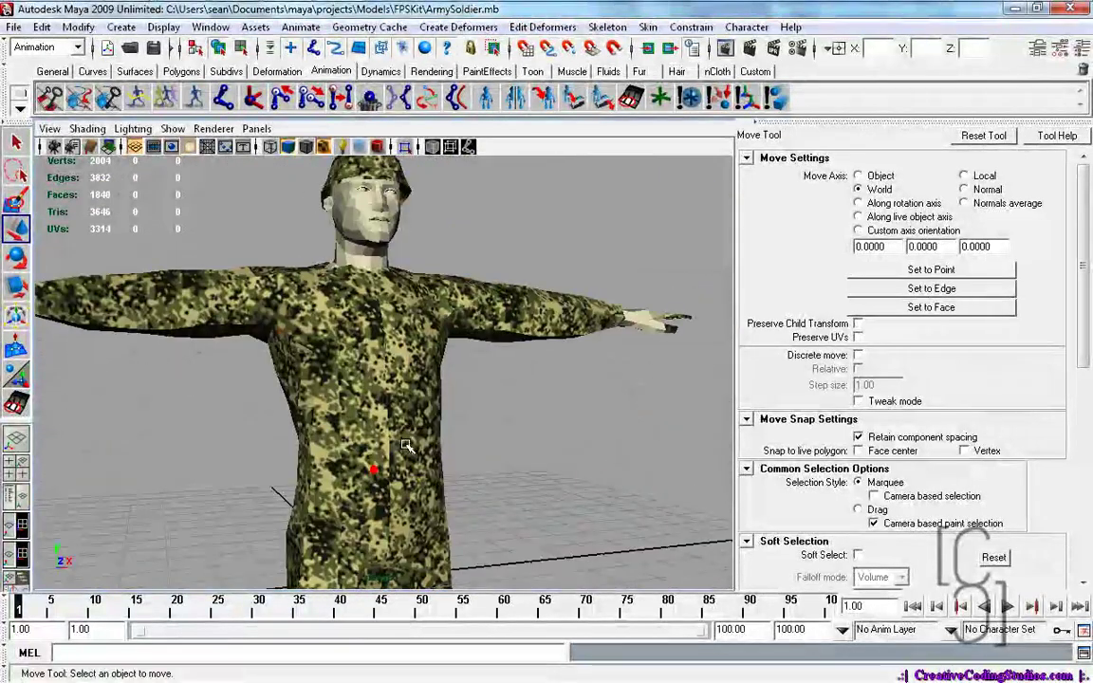
pyautogui.keyDown('alt'); pyautogui.moveTo(373, 470); pyautogui.dragTo(359, 257, button='middle'); pyautogui.keyUp('alt')
pyautogui.keyDown('alt'); pyautogui.moveTo(346, 456); pyautogui.dragTo(332, 195, button='middle'); pyautogui.keyUp('alt')
pyautogui.scroll(-3, 295, 381)
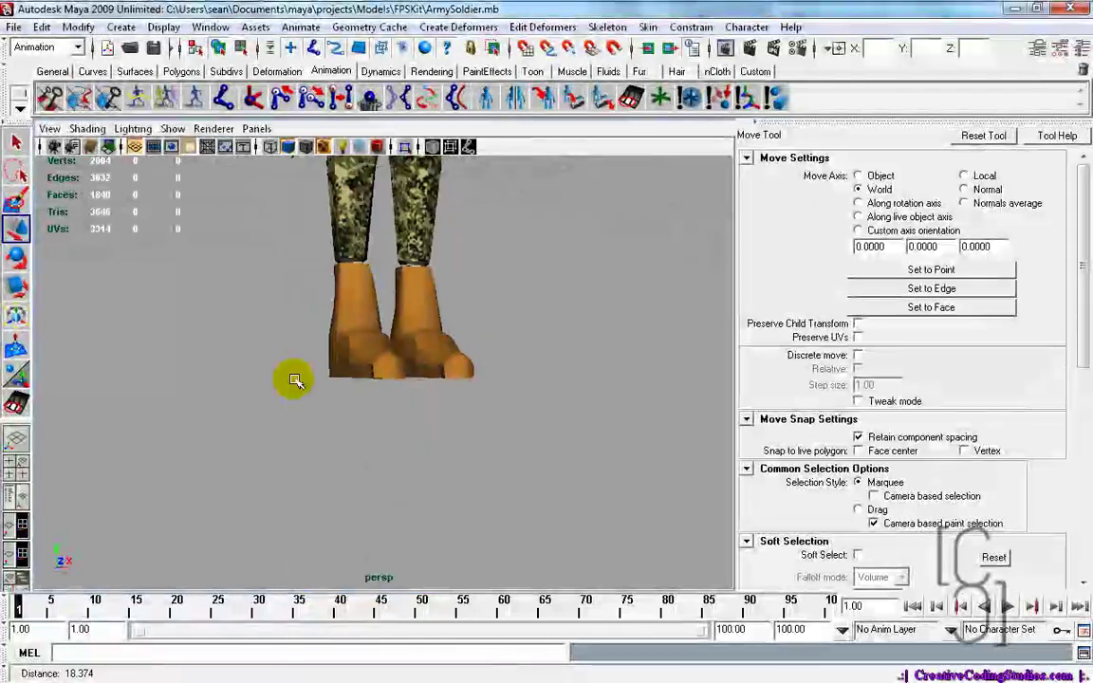
pyautogui.keyDown('alt'); pyautogui.moveTo(440, 416); pyautogui.dragTo(267, 370); pyautogui.keyUp('alt')
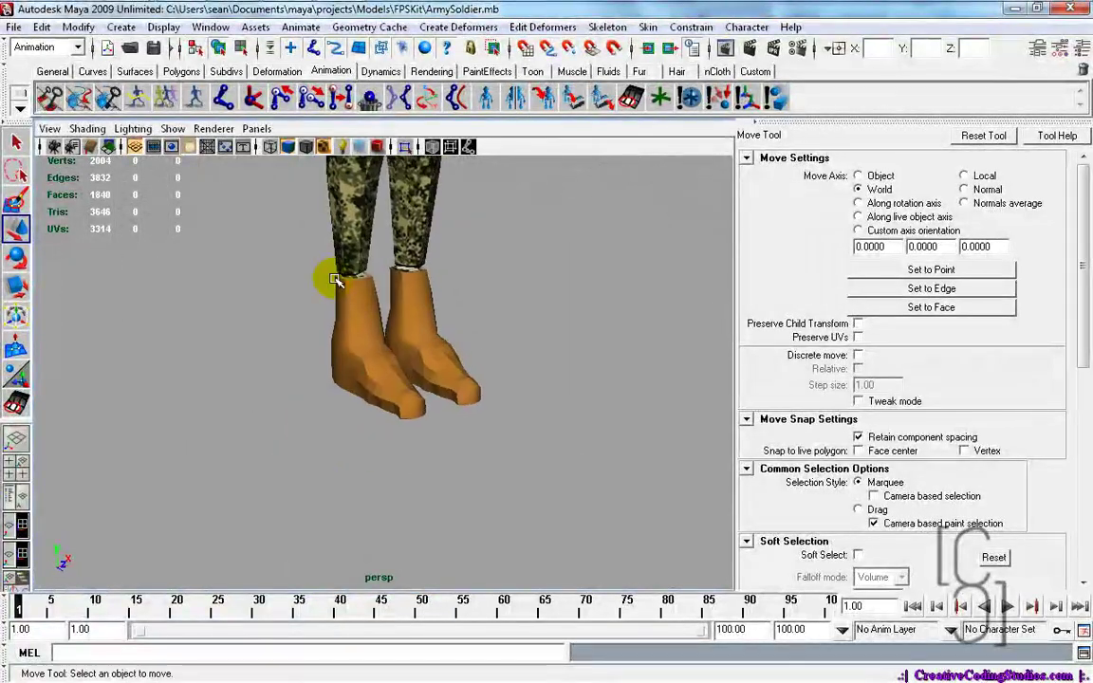
pyautogui.keyDown('alt'); pyautogui.moveTo(410, 185); pyautogui.dragTo(420, 310, button='middle'); pyautogui.keyUp('alt')
pyautogui.keyDown('alt'); pyautogui.moveTo(407, 209); pyautogui.dragTo(415, 422, button='middle'); pyautogui.keyUp('alt')
pyautogui.keyDown('alt'); pyautogui.moveTo(389, 501); pyautogui.dragTo(444, 434, button='middle'); pyautogui.keyUp('alt')
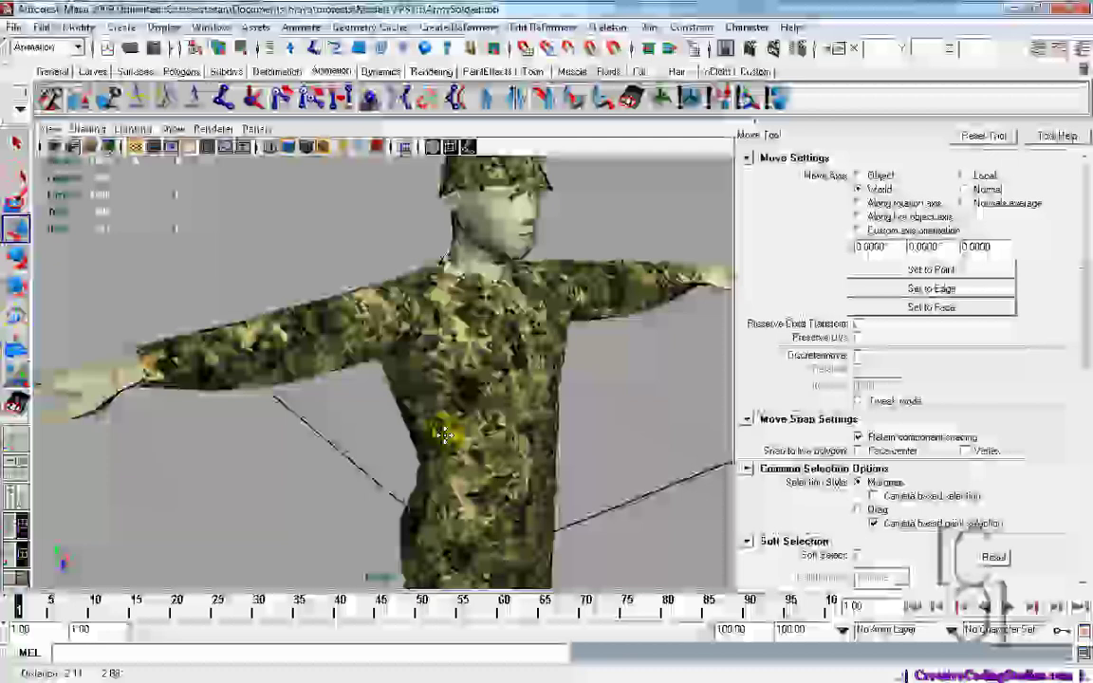
# - Frame the whole soldier in the perspective view and examine its T-pose from the front and at an angle
pyautogui.press('a')
pyautogui.press('space')
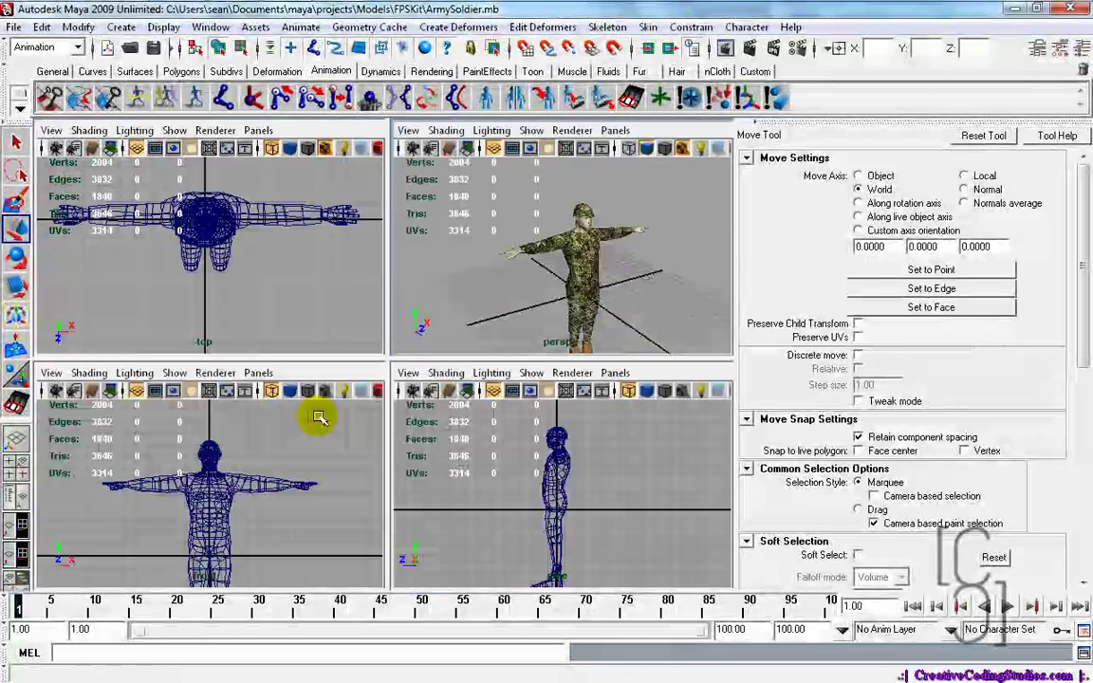
pyautogui.press('space')
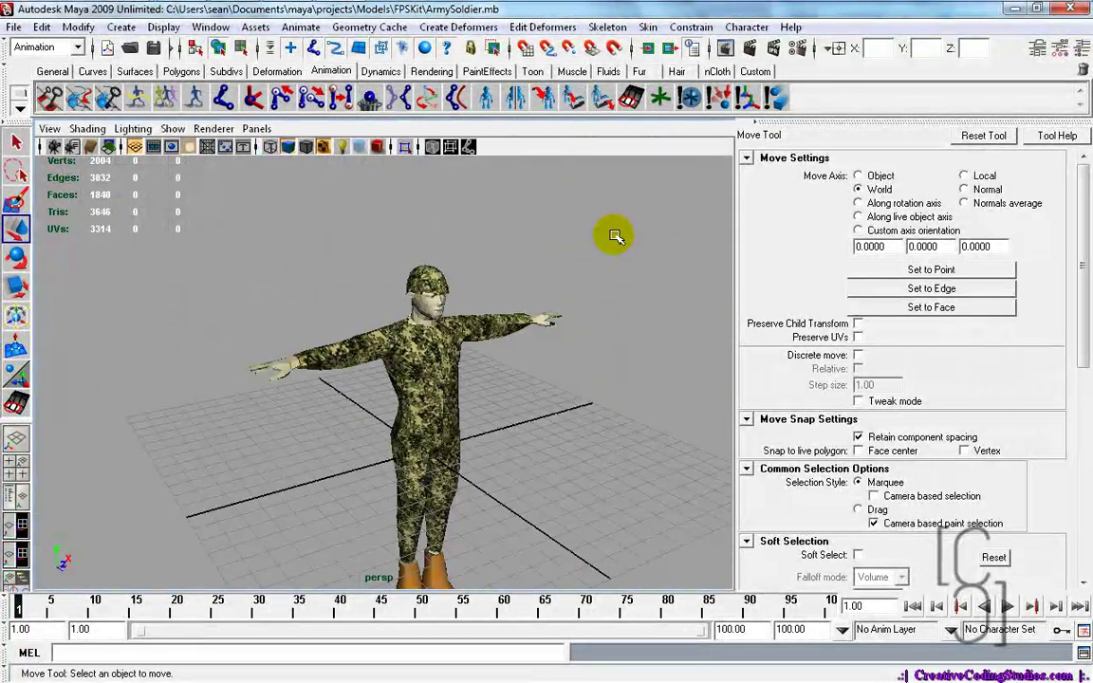
pyautogui.keyDown('alt'); pyautogui.moveTo(615, 235); pyautogui.dragTo(323, 351); pyautogui.keyUp('alt')
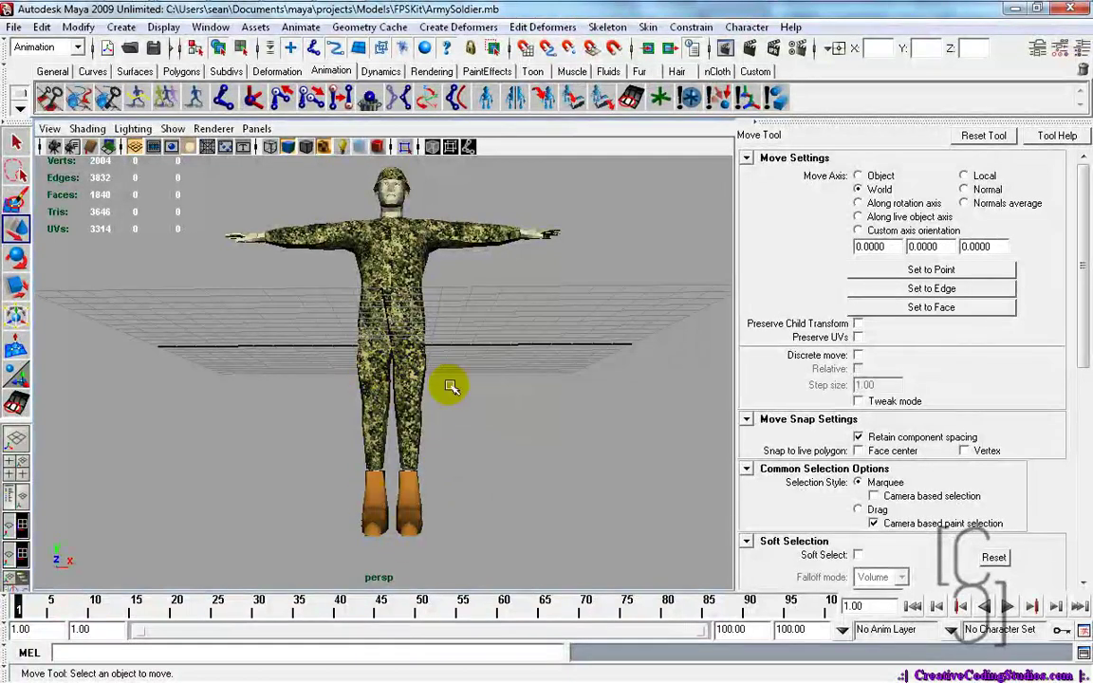
pyautogui.keyDown('alt'); pyautogui.moveTo(451, 388); pyautogui.dragTo(487, 401); pyautogui.keyUp('alt')
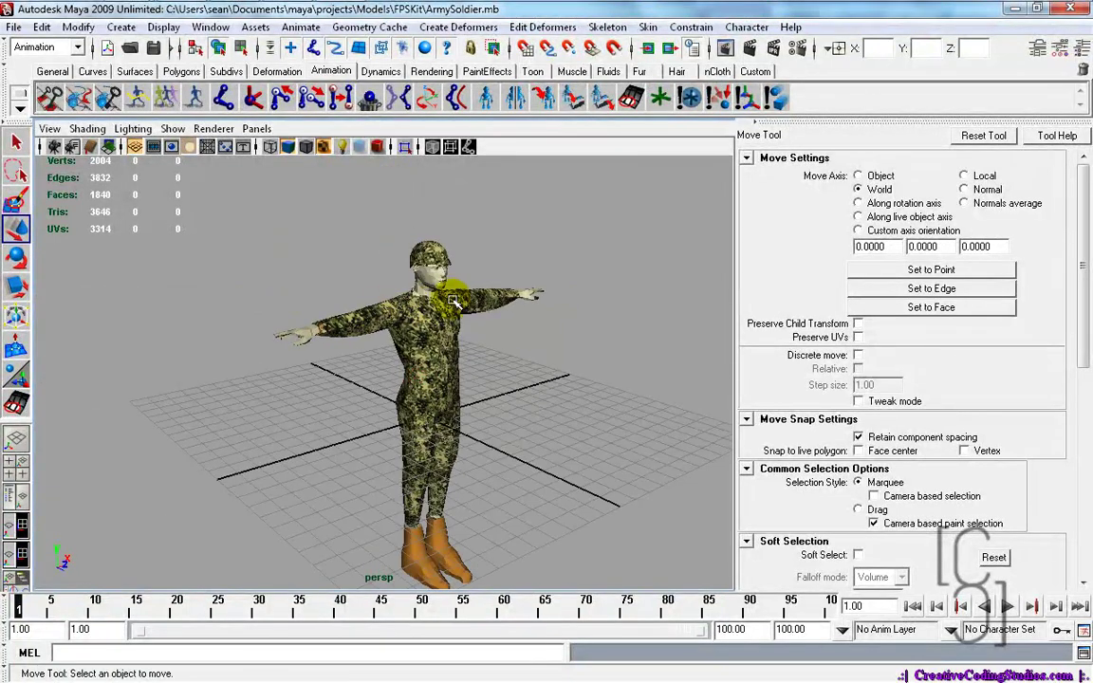
pyautogui.keyDown('alt'); pyautogui.moveTo(537, 337); pyautogui.dragTo(390, 428); pyautogui.keyUp('alt')
pyautogui.keyDown('alt'); pyautogui.moveTo(438, 470); pyautogui.dragTo(313, 435); pyautogui.keyUp('alt')
pyautogui.keyDown('alt'); pyautogui.moveTo(357, 421); pyautogui.dragTo(441, 461, button='middle'); pyautogui.keyUp('alt')
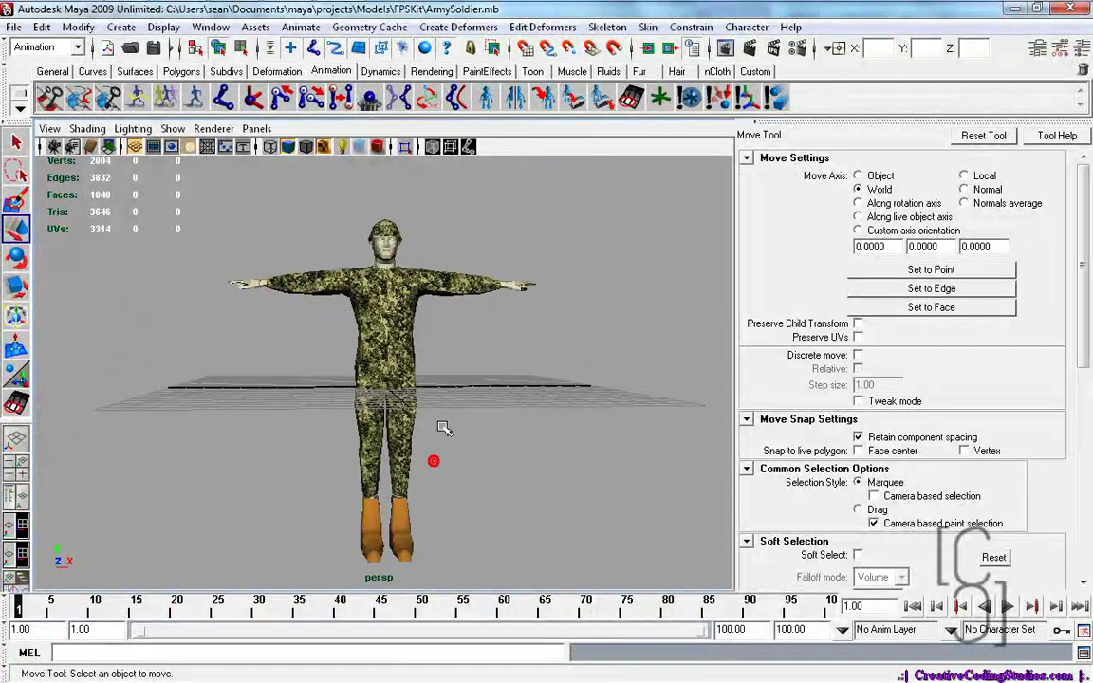
# - Switch to the enlarged front view and place the root joint at the centre of the pelvis with the Joint Tool
pyautogui.press('space')
pyautogui.press('space')
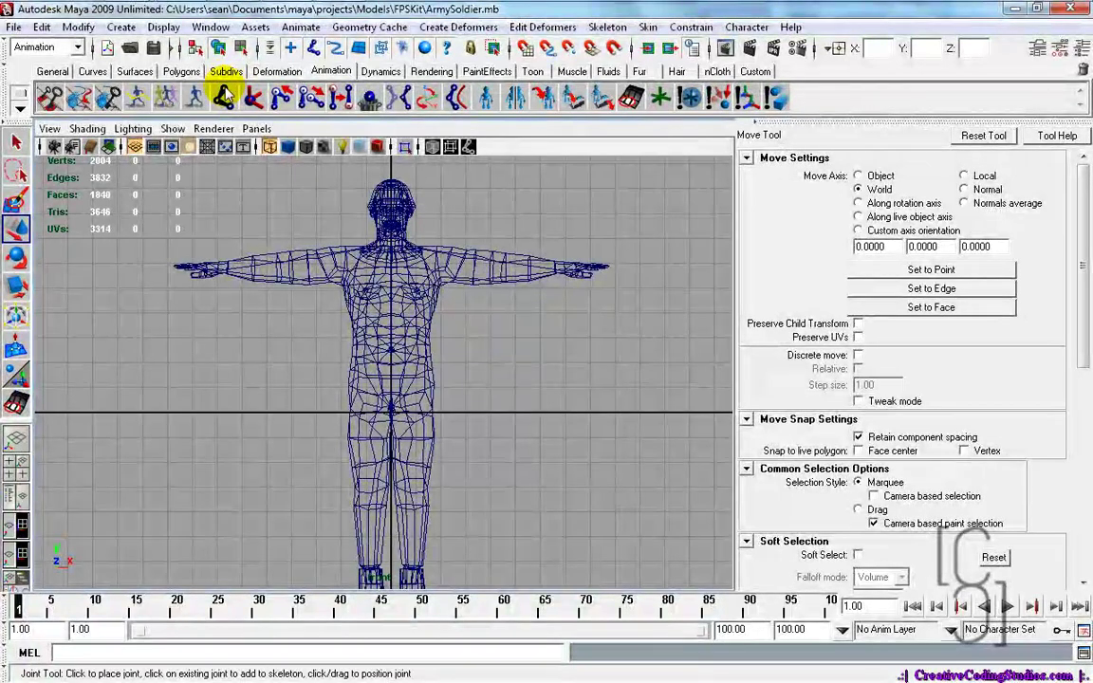
pyautogui.click(224, 95)
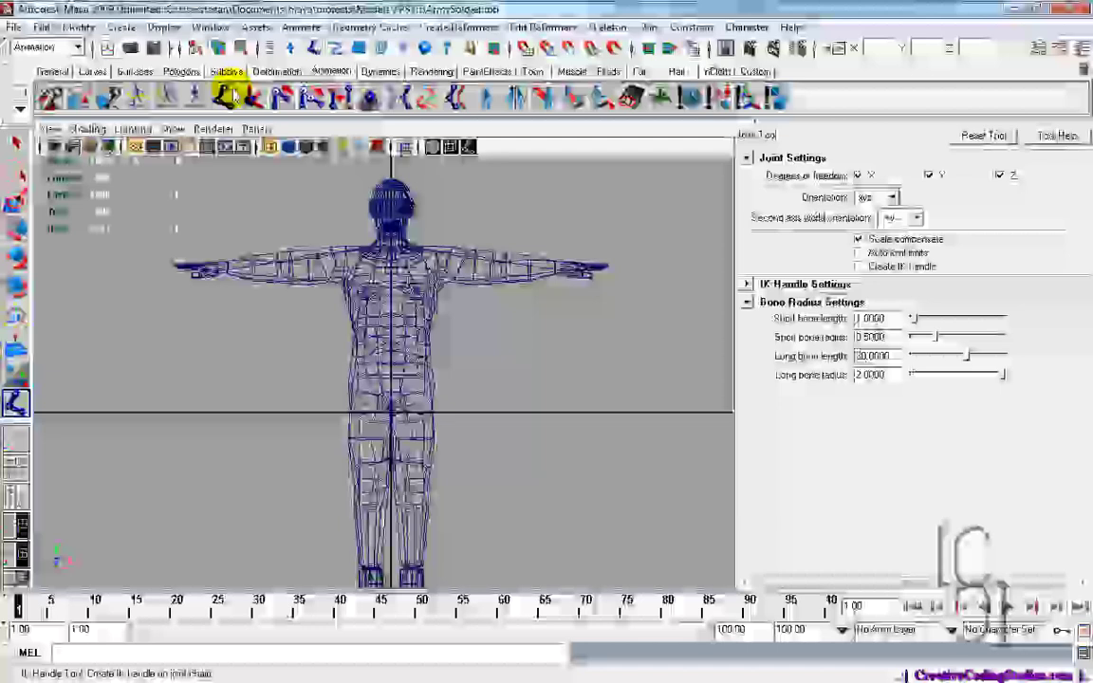
pyautogui.click(221, 95)
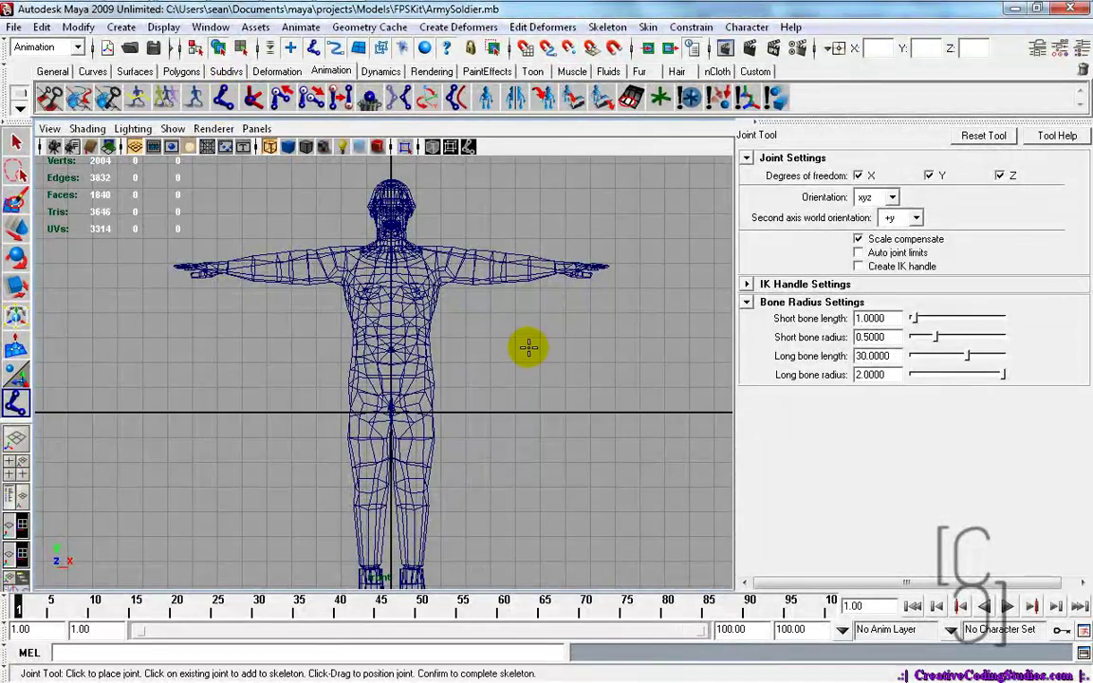
pyautogui.scroll(6, 515, 266)
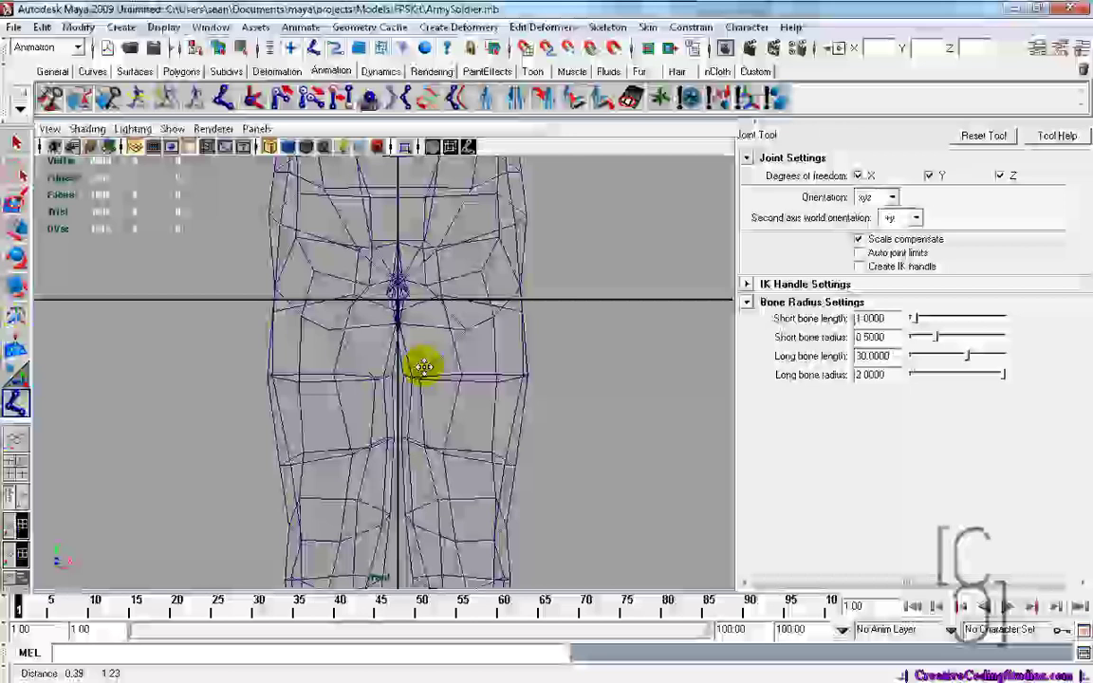
pyautogui.keyDown('alt'); pyautogui.moveTo(423, 368); pyautogui.dragTo(400, 455, button='middle'); pyautogui.keyUp('alt')
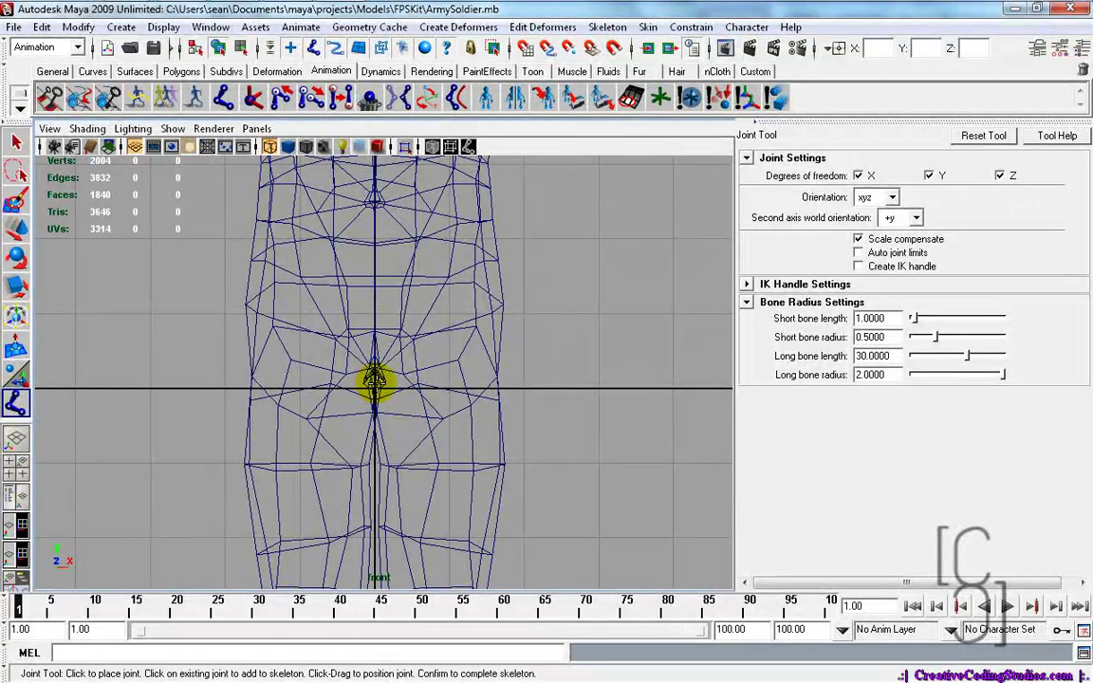
pyautogui.keyDown('alt'); pyautogui.moveTo(429, 228); pyautogui.dragTo(428, 381, button='middle'); pyautogui.keyUp('alt')
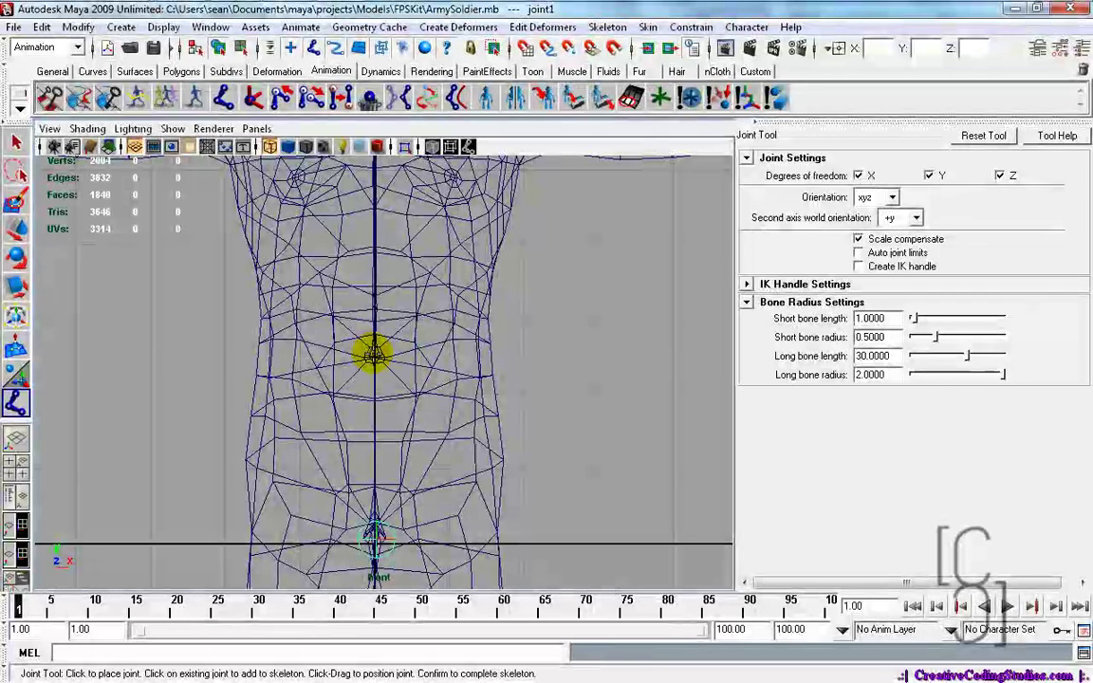
# - Extend the joint chain up the body's centre line with joints at the navel, upper chest, jaw and top of the head
pyautogui.click(372, 353)
pyautogui.keyDown('alt'); pyautogui.moveTo(373, 354); pyautogui.dragTo(396, 393, button='middle'); pyautogui.keyUp('alt')
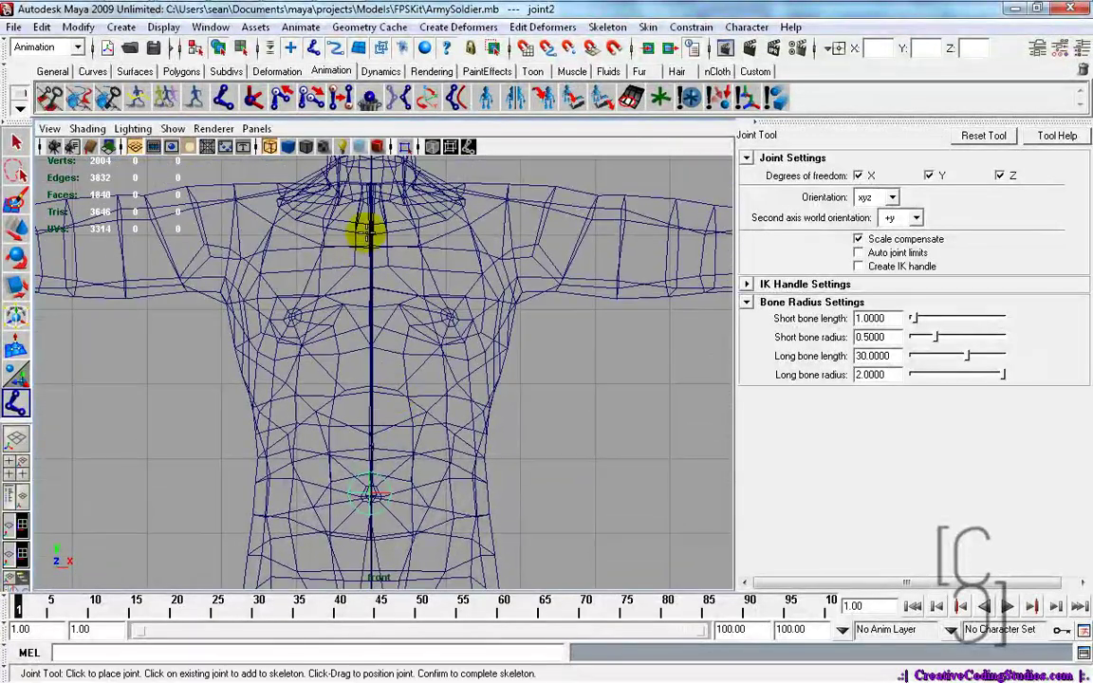
pyautogui.keyDown('alt'); pyautogui.moveTo(371, 246); pyautogui.dragTo(410, 329, button='middle'); pyautogui.keyUp('alt')
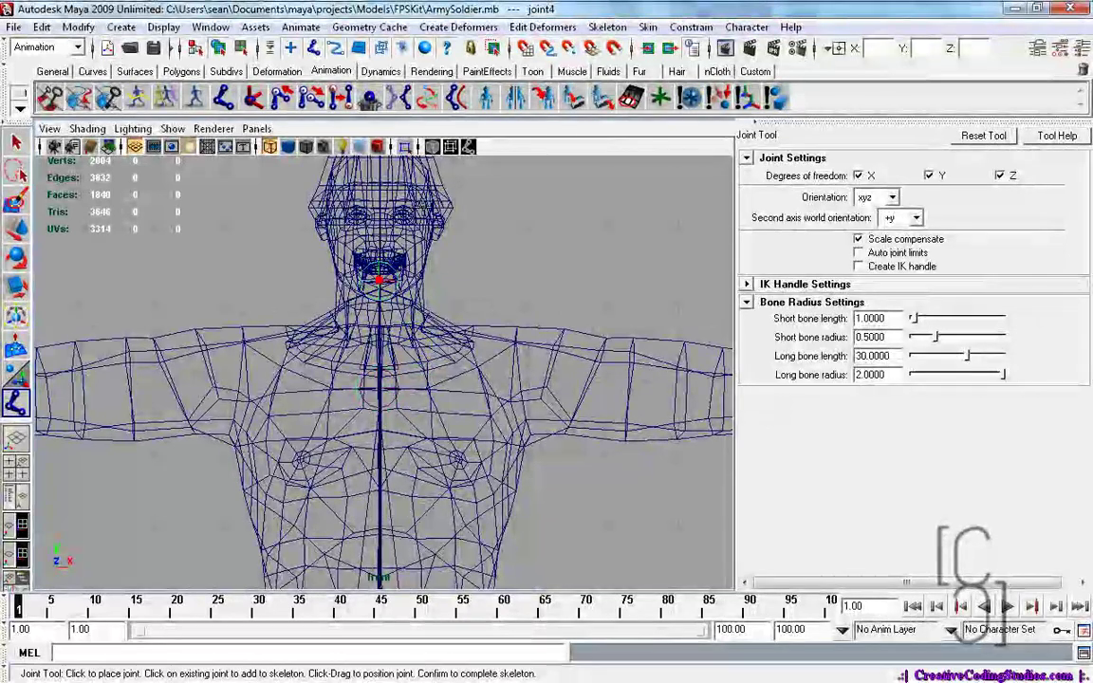
pyautogui.keyDown('alt'); pyautogui.moveTo(408, 185); pyautogui.dragTo(415, 256, button='middle'); pyautogui.keyUp('alt')
pyautogui.keyDown('alt'); pyautogui.moveTo(423, 325); pyautogui.dragTo(406, 248, button='middle'); pyautogui.keyUp('alt')
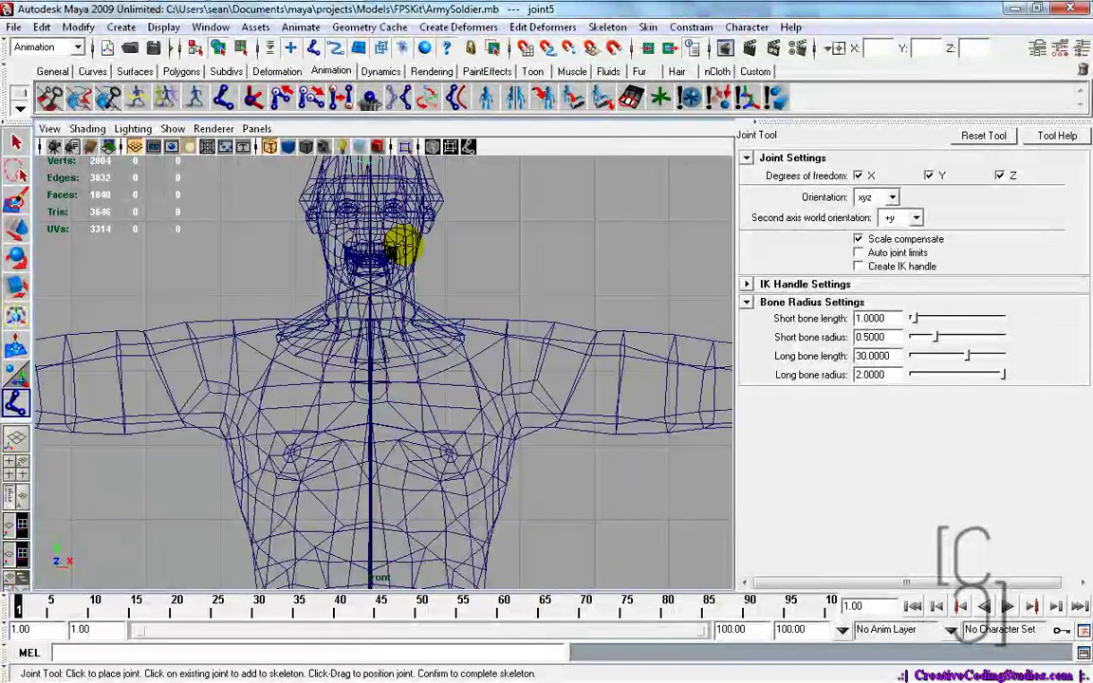
pyautogui.press('w')
# - Nudge the root joint at the pelvis slightly with the Move Tool to refine the spine chain's position
pyautogui.keyDown('alt'); pyautogui.moveTo(496, 357); pyautogui.dragTo(498, 200, button='middle'); pyautogui.keyUp('alt')
pyautogui.keyDown('alt'); pyautogui.moveTo(493, 427); pyautogui.dragTo(511, 236, button='middle'); pyautogui.keyUp('alt')
pyautogui.scroll(-4, 487, 298)
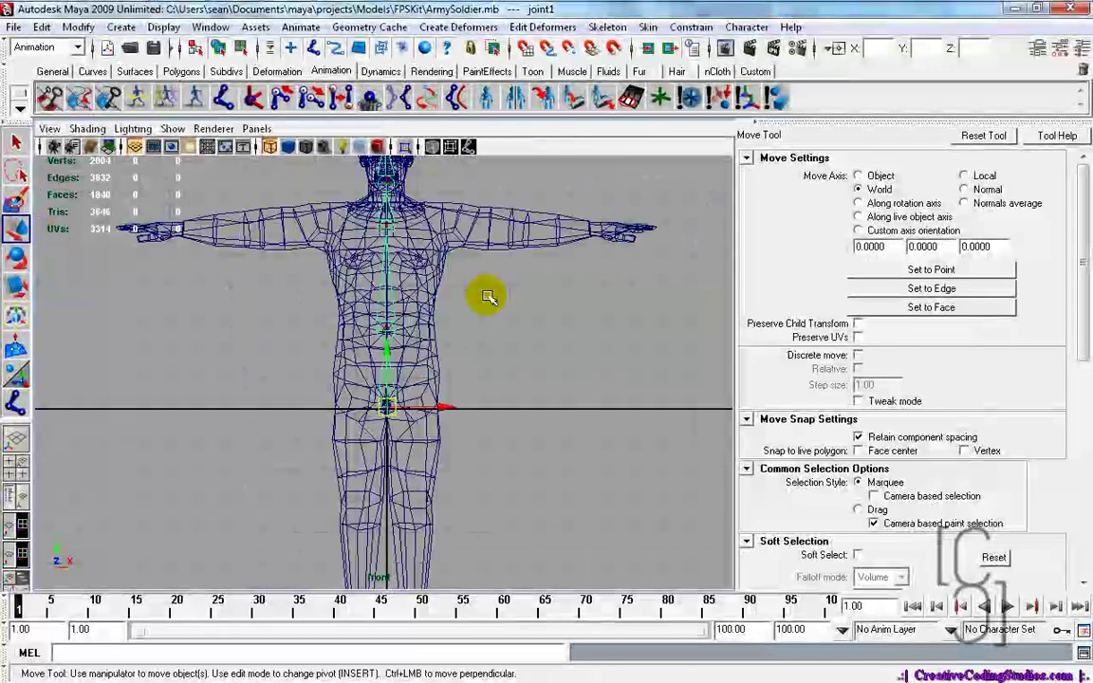
pyautogui.scroll(6, 484, 398)
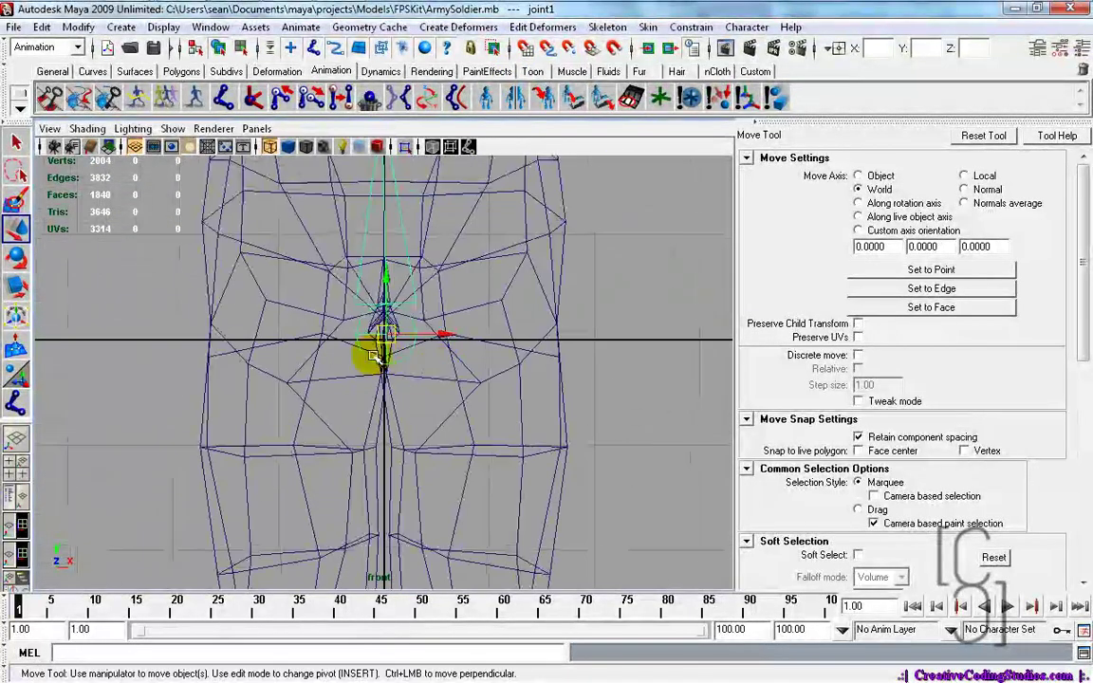
pyautogui.scroll(-6, 399, 323)
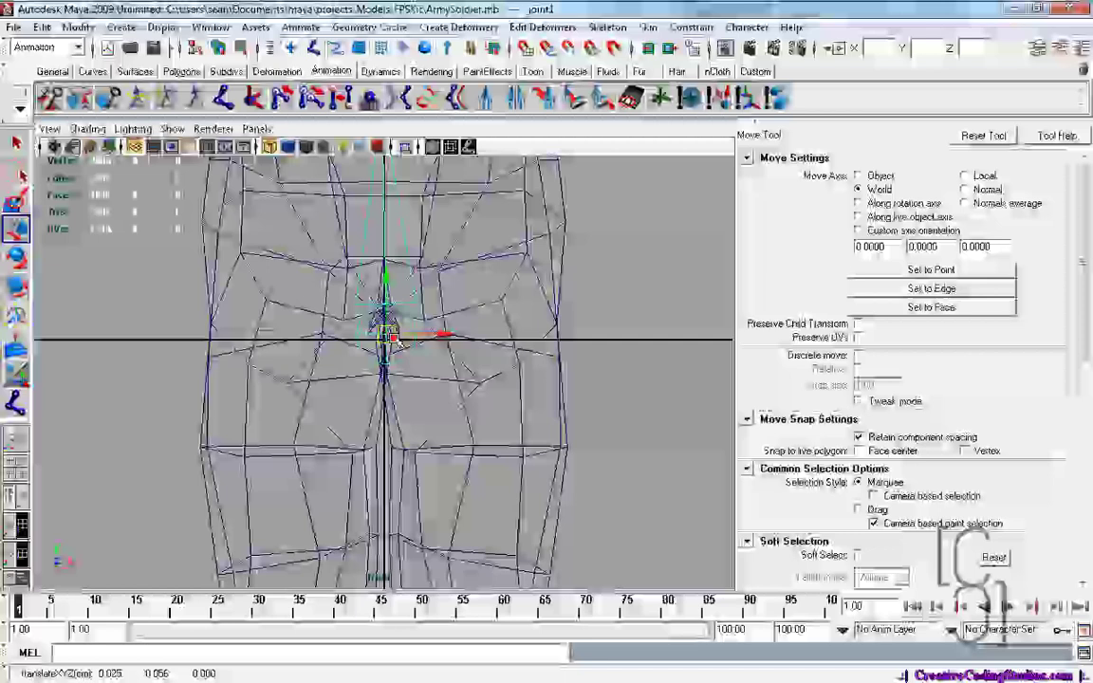
pyautogui.keyDown('alt'); pyautogui.moveTo(516, 273); pyautogui.dragTo(512, 362, button='middle'); pyautogui.keyUp('alt')
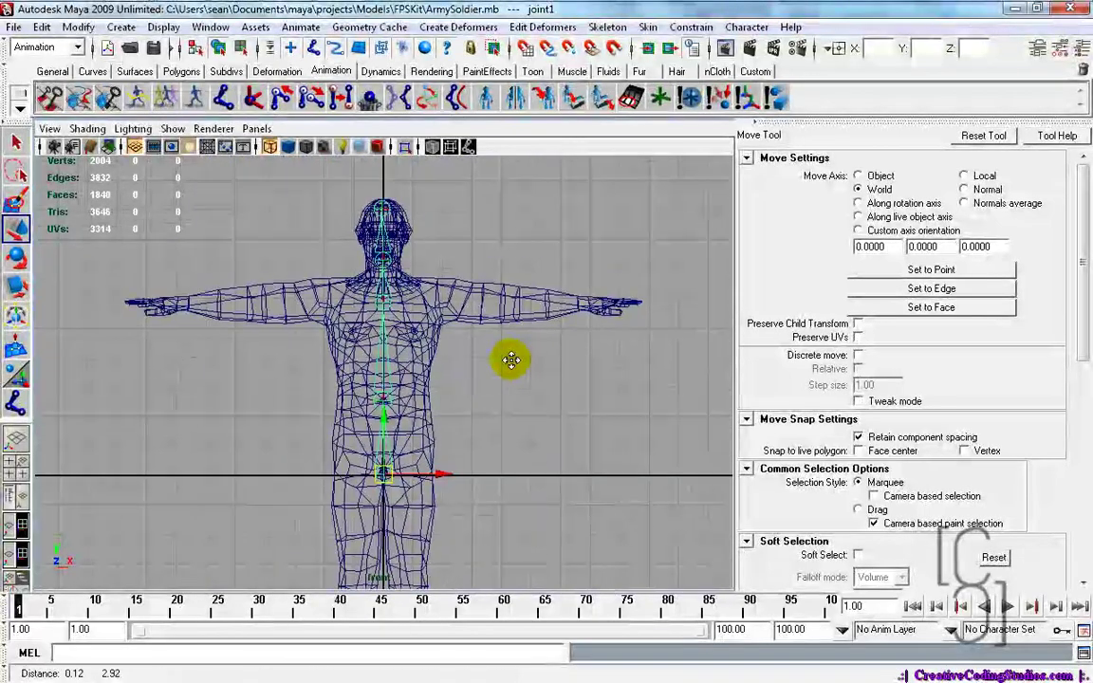
pyautogui.keyDown('alt'); pyautogui.moveTo(424, 277); pyautogui.dragTo(424, 336, button='middle'); pyautogui.keyUp('alt')
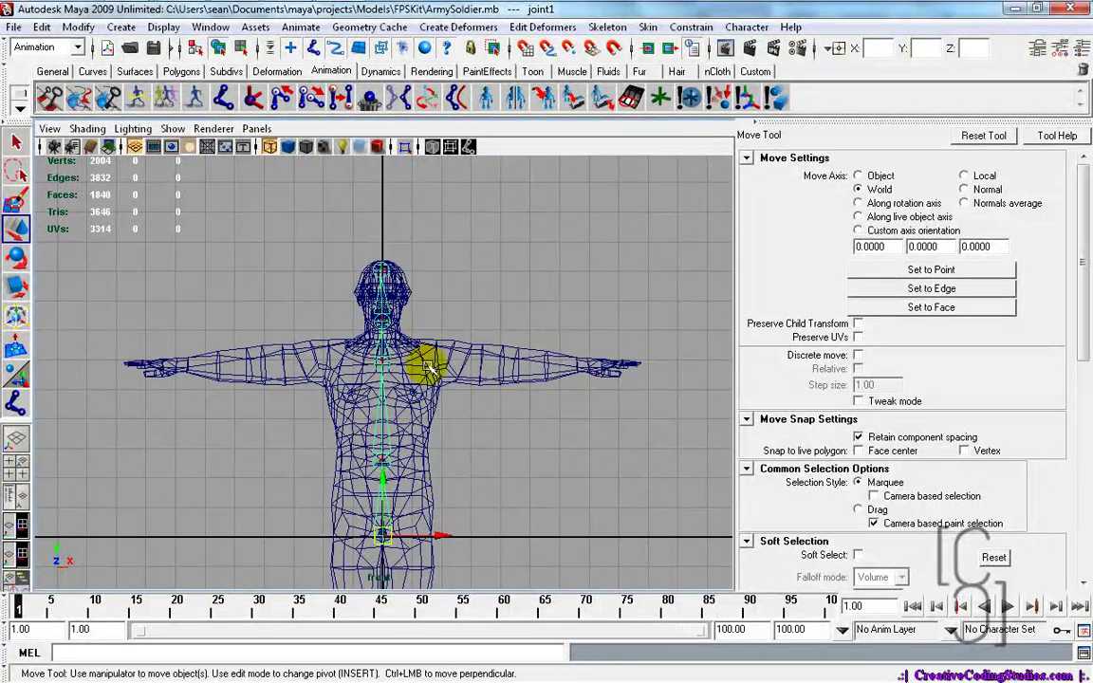
# - Examine the spine chain's joints at the pelvis, navel, upper chest and head, then clear the selection
pyautogui.scroll(3, 429, 369)
pyautogui.click(381, 361)
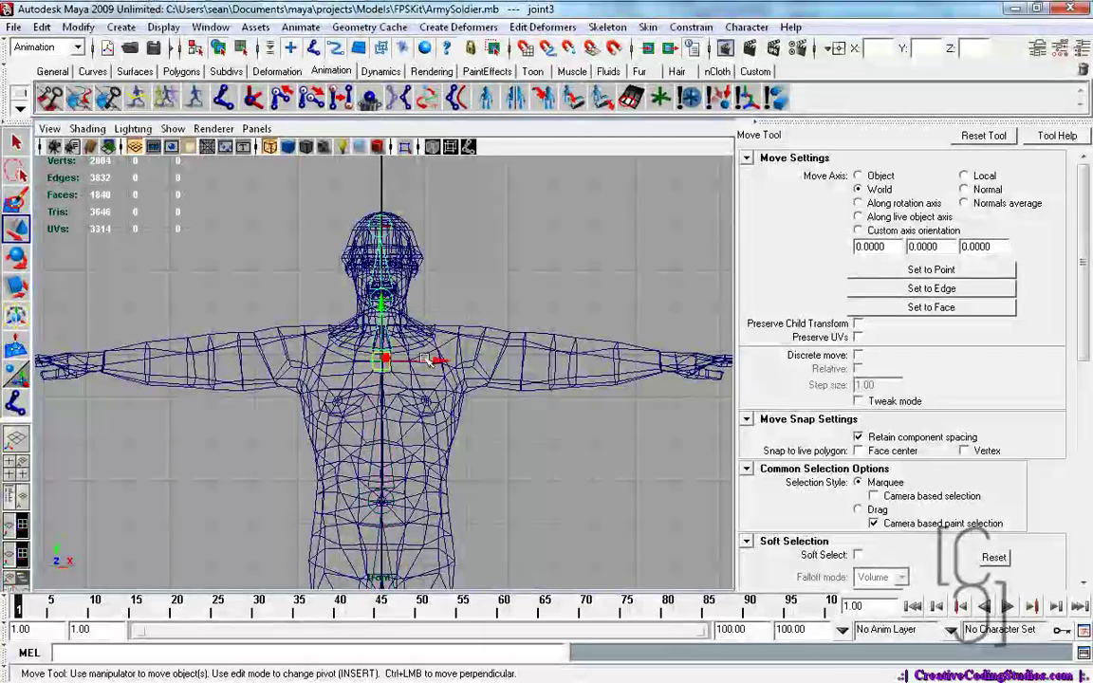
pyautogui.keyDown('alt'); pyautogui.moveTo(471, 311); pyautogui.dragTo(498, 110, button='middle'); pyautogui.keyUp('alt')
pyautogui.scroll(4, 486, 371)
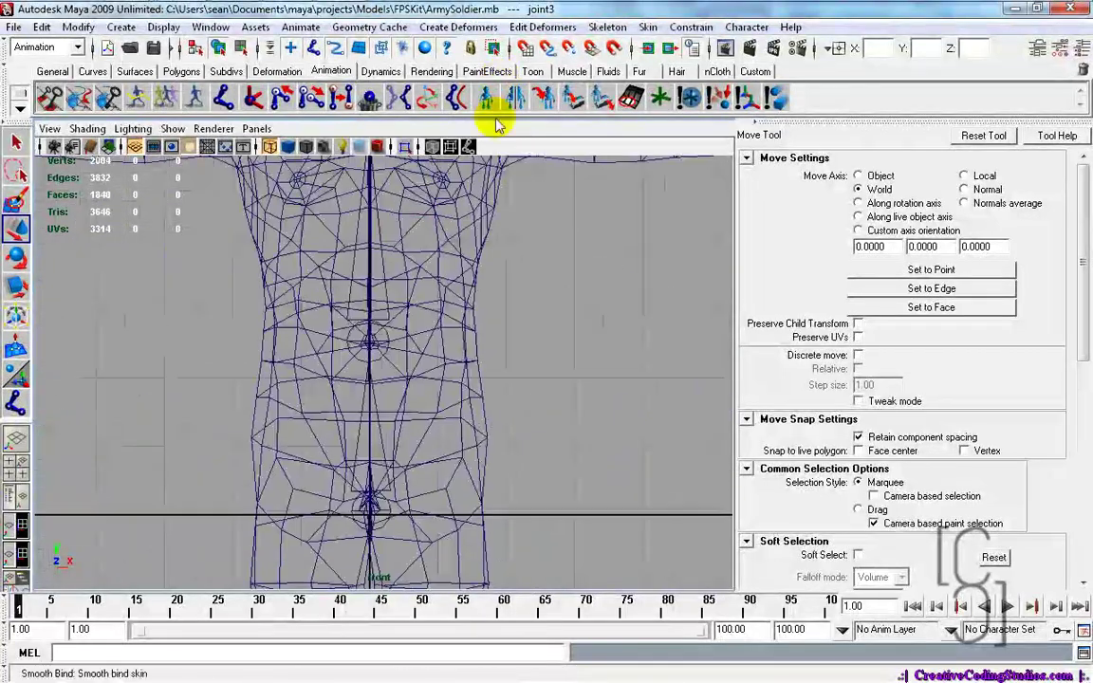
pyautogui.scroll(-2, 427, 363)
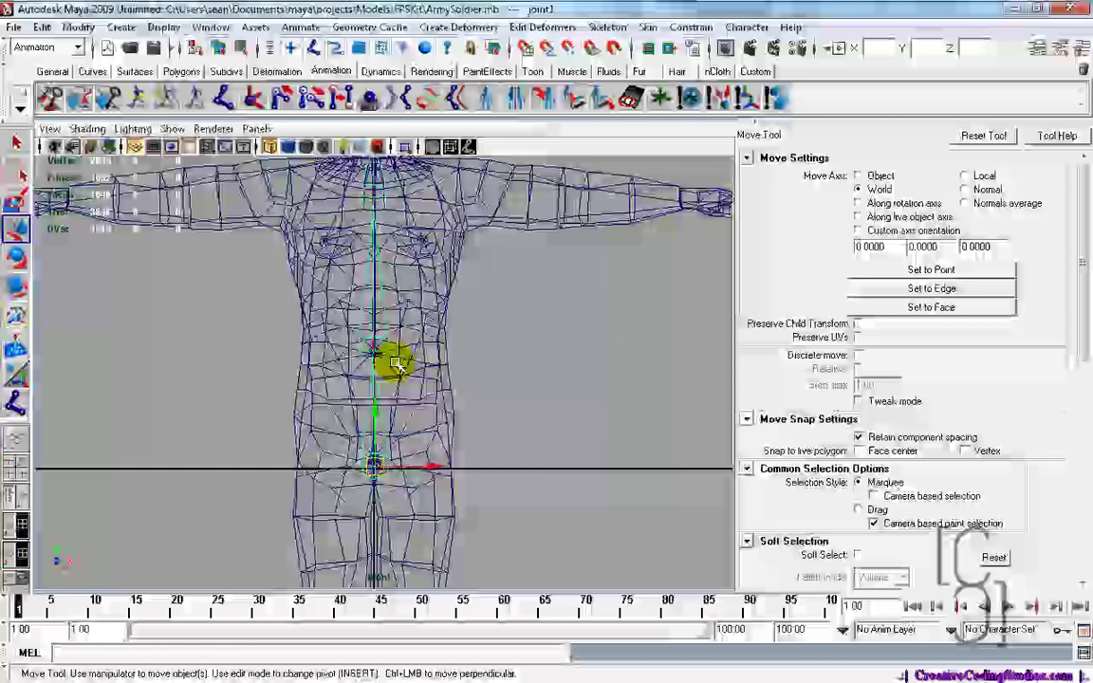
pyautogui.click(376, 351)
pyautogui.keyDown('alt'); pyautogui.moveTo(488, 341); pyautogui.dragTo(485, 382, button='middle'); pyautogui.keyUp('alt')
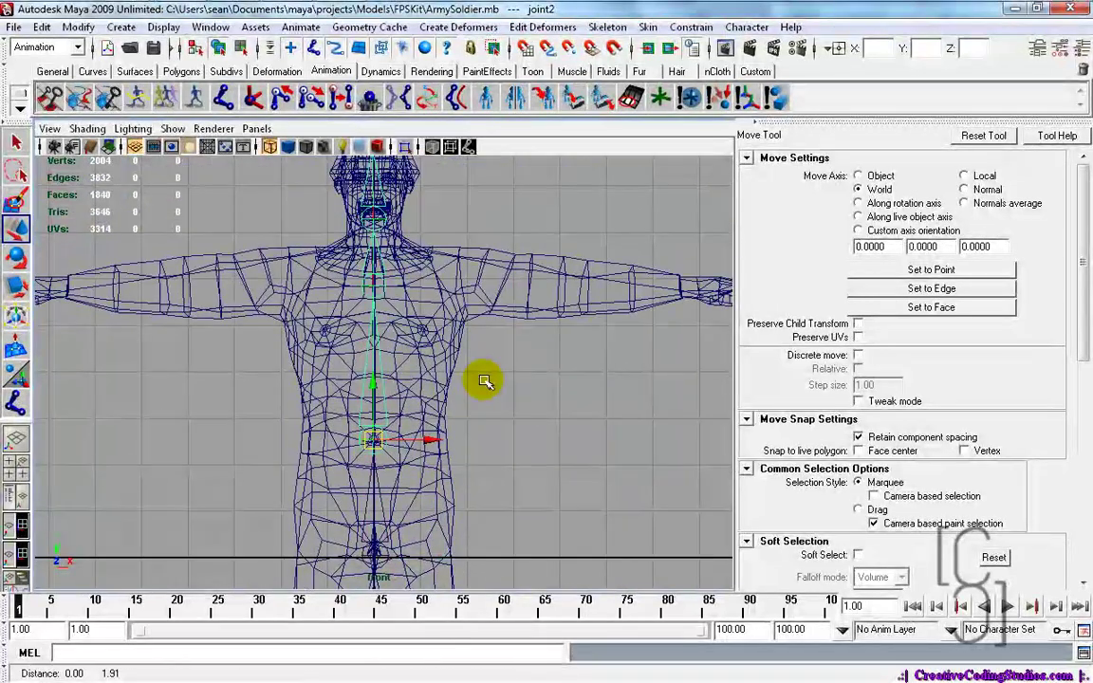
pyautogui.keyDown('alt'); pyautogui.moveTo(501, 246); pyautogui.dragTo(519, 319, button='middle'); pyautogui.keyUp('alt')
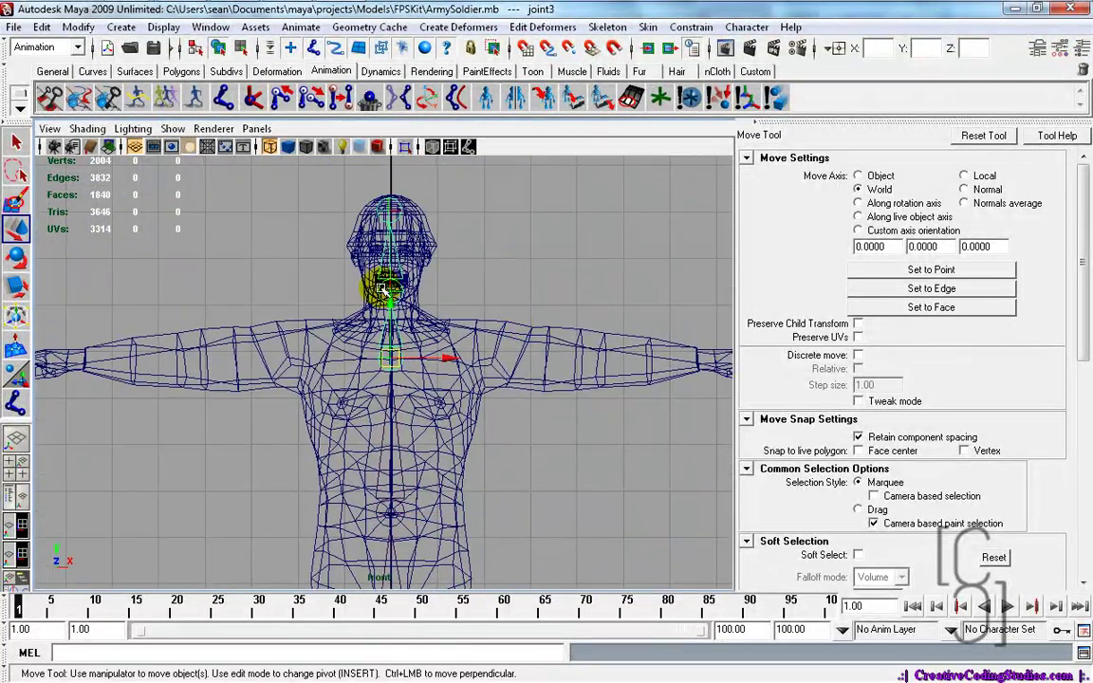
pyautogui.click(542, 247)
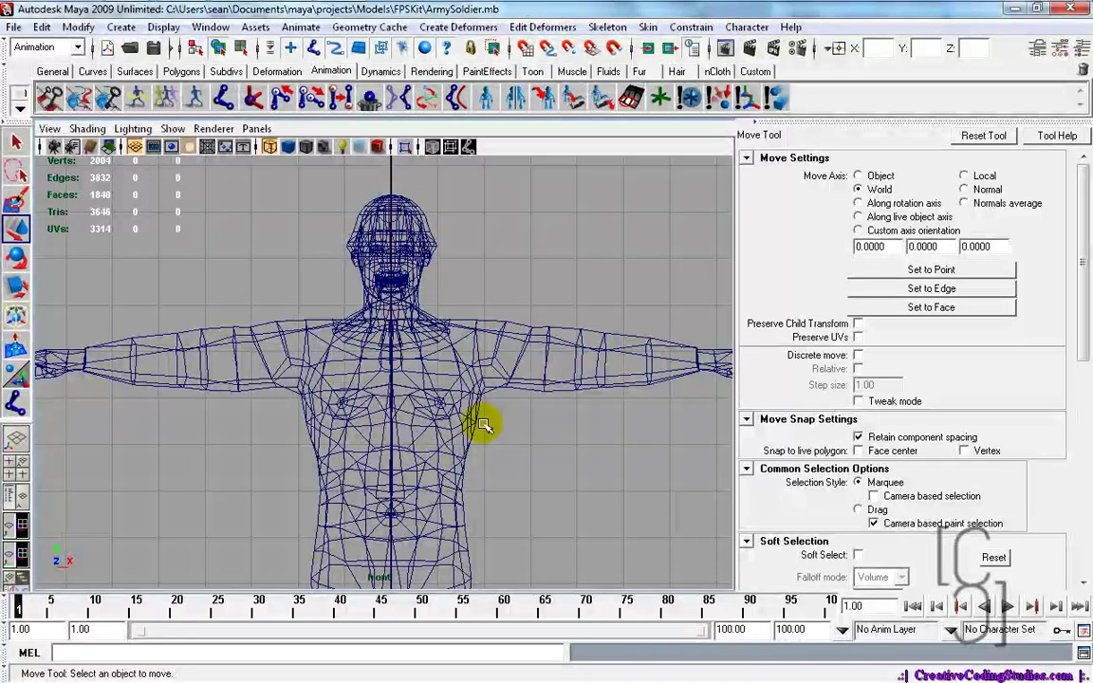
# - Branch off the upper chest joint with the Joint Tool and place a joint in the soldier's right shoulder
pyautogui.scroll(4, 422, 380)
pyautogui.keyDown('alt'); pyautogui.moveTo(195, 407); pyautogui.dragTo(528, 359, button='middle'); pyautogui.keyUp('alt')
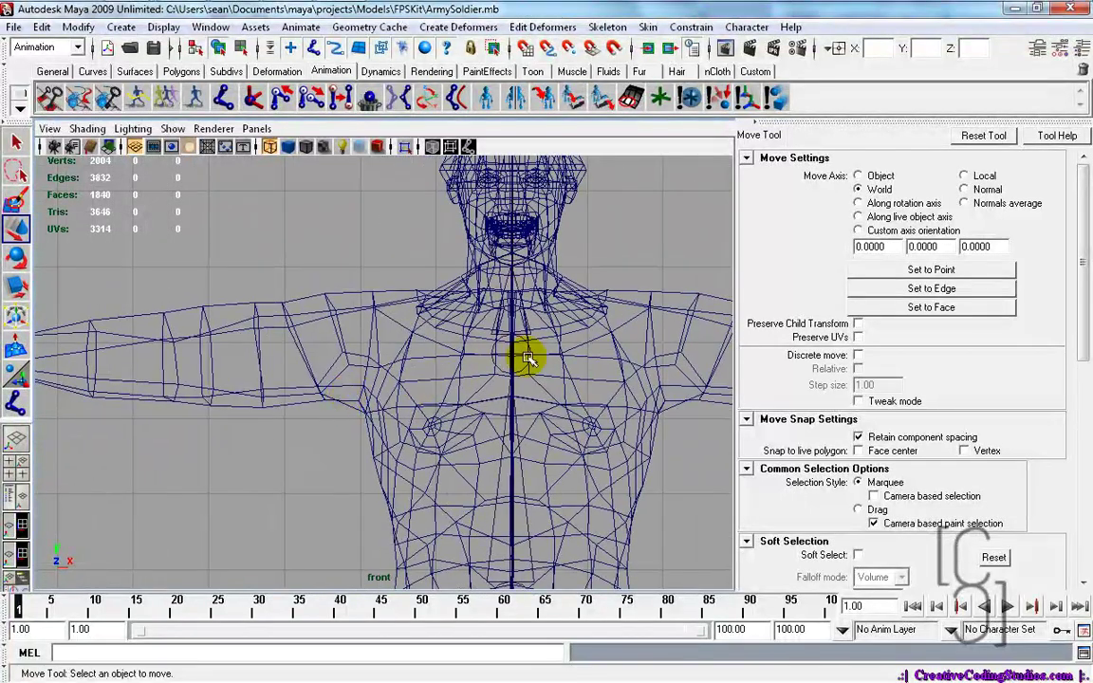
pyautogui.click(225, 102)
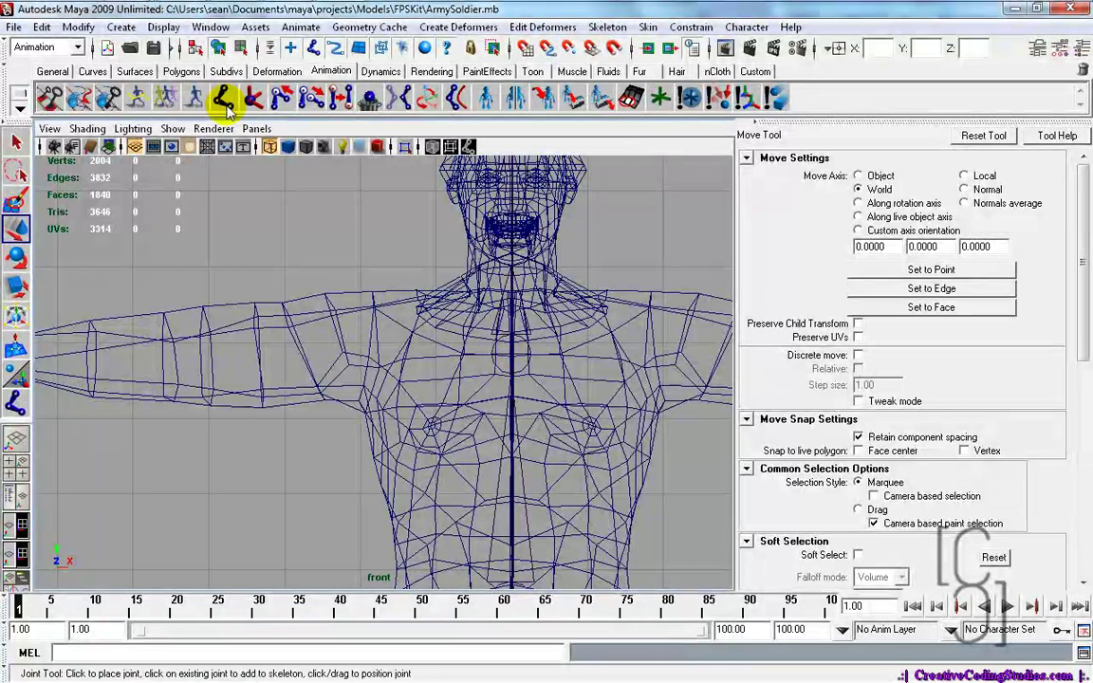
pyautogui.click(225, 98)
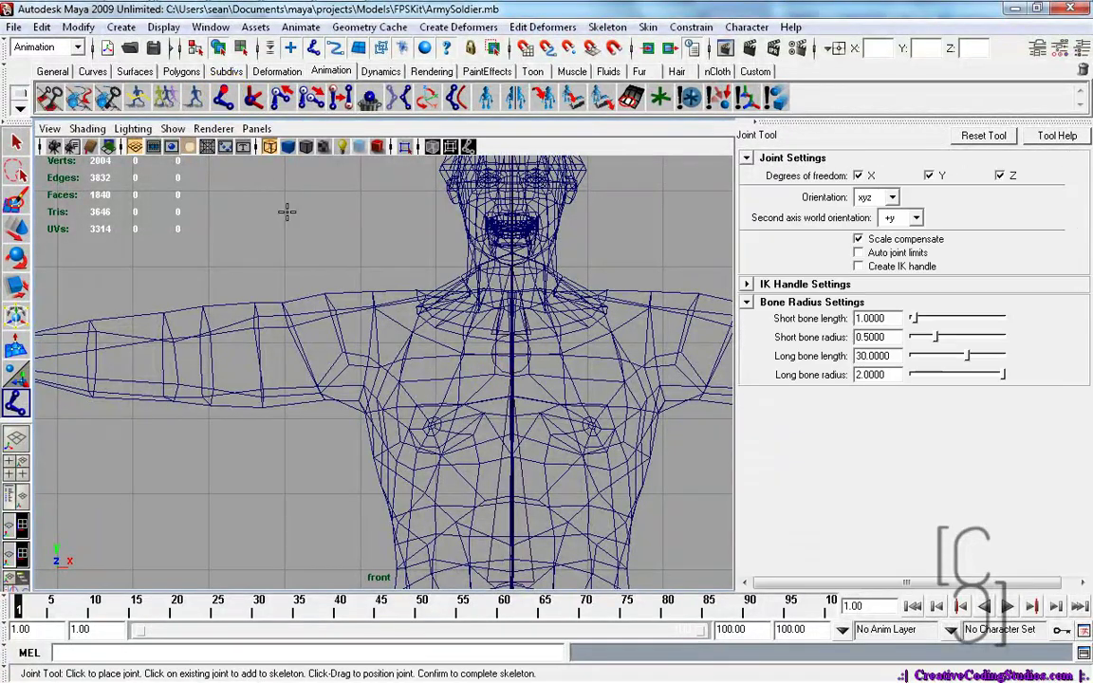
pyautogui.click(512, 356)
pyautogui.keyDown('alt'); pyautogui.moveTo(579, 403); pyautogui.dragTo(634, 406, button='middle'); pyautogui.keyUp('alt')
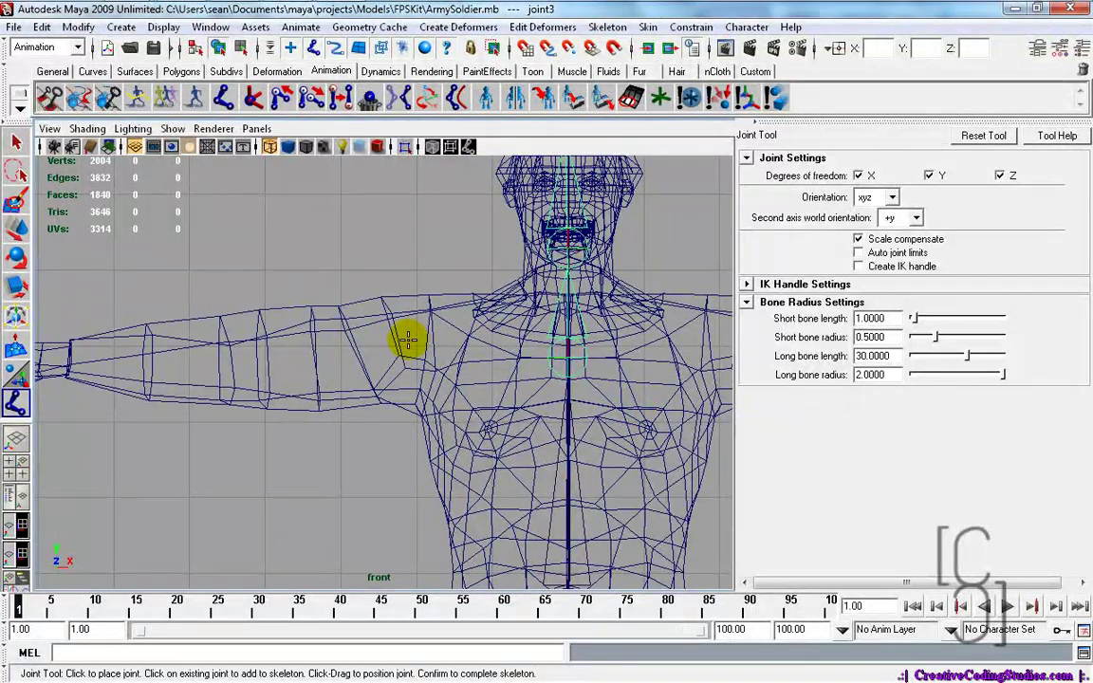
pyautogui.keyDown('alt'); pyautogui.moveTo(547, 372); pyautogui.dragTo(464, 315, button='middle'); pyautogui.keyUp('alt')
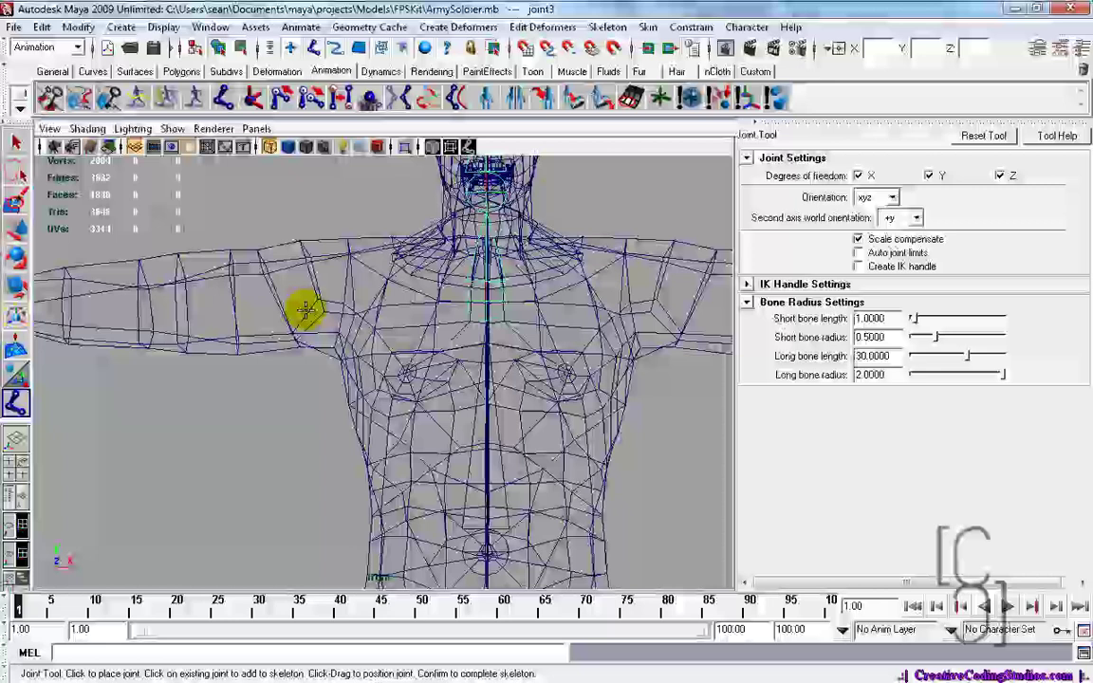
pyautogui.keyDown('alt'); pyautogui.moveTo(326, 358); pyautogui.dragTo(412, 380, button='middle'); pyautogui.keyUp('alt')
pyautogui.click(413, 364)
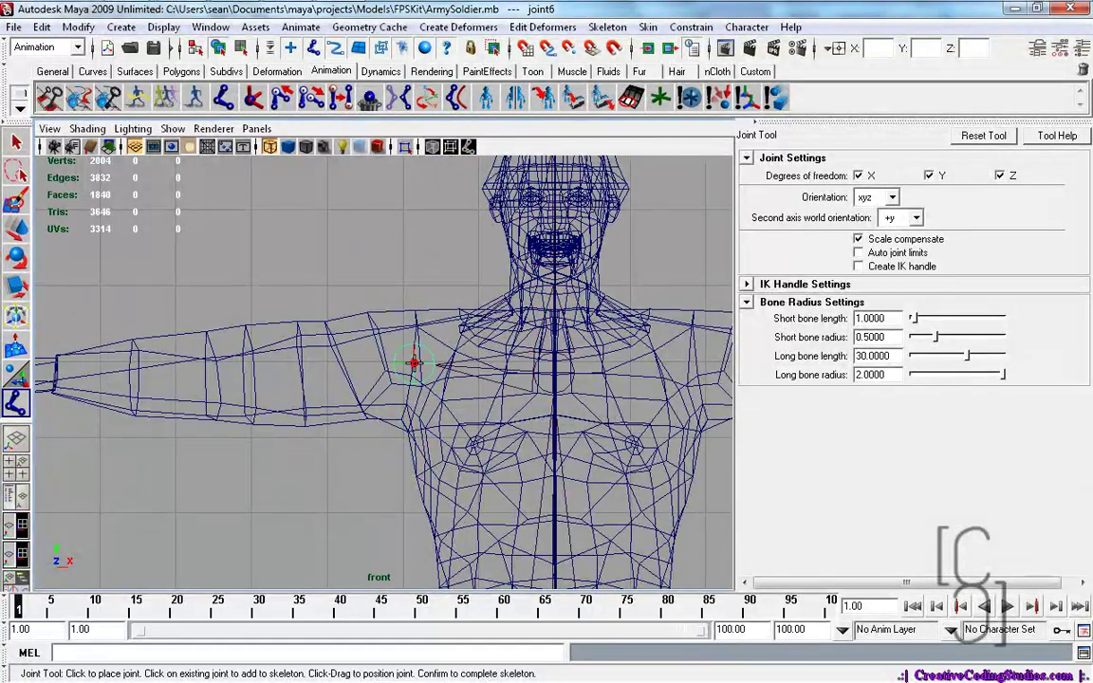
# - Continue the right arm chain with joints at the elbow, wrist and palm, then complete the chain
pyautogui.keyDown('alt'); pyautogui.moveTo(280, 418); pyautogui.dragTo(410, 420, button='middle'); pyautogui.keyUp('alt')
pyautogui.click(396, 365)
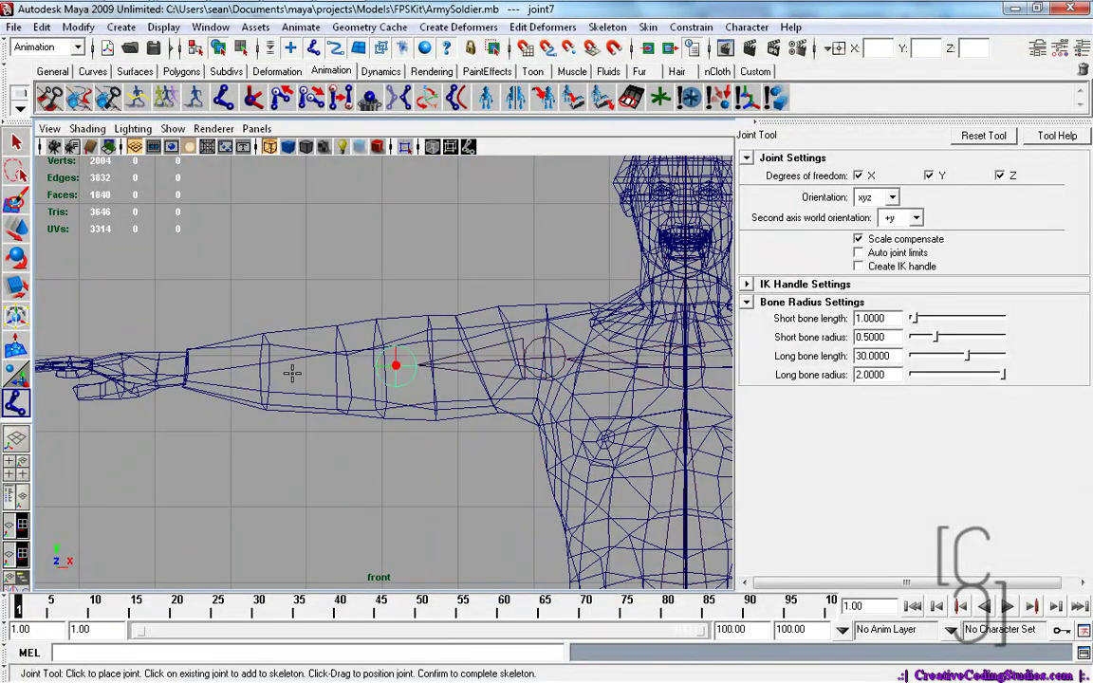
pyautogui.moveTo(202, 379); pyautogui.dragTo(190, 370)
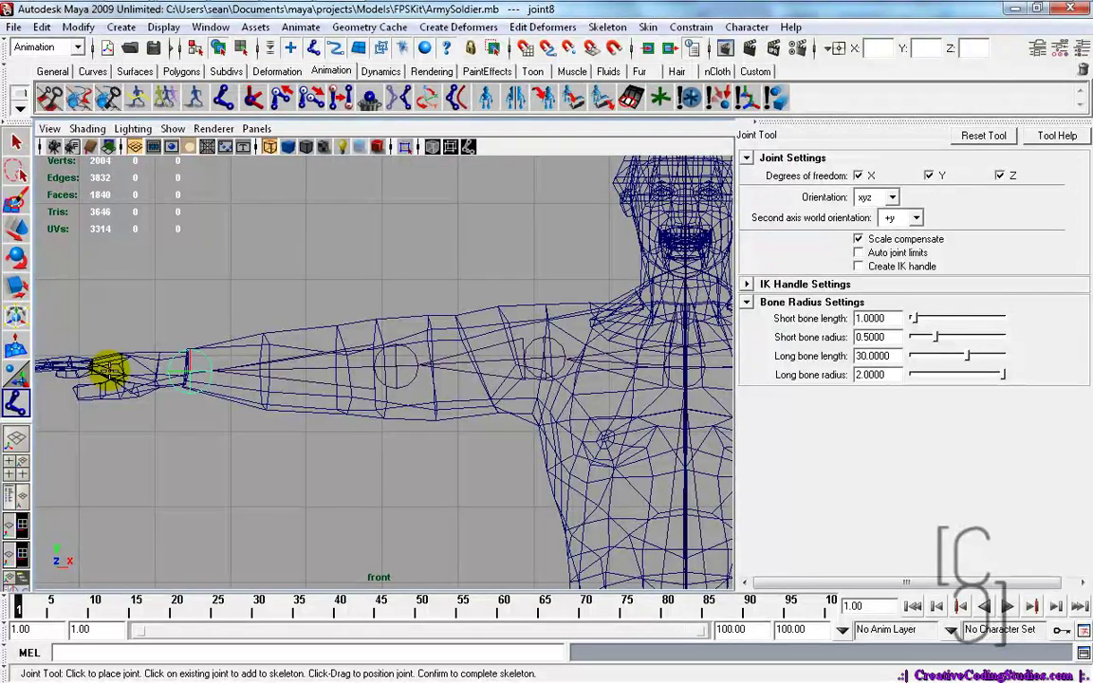
pyautogui.click(108, 370)
pyautogui.keyDown('alt'); pyautogui.moveTo(414, 407); pyautogui.dragTo(288, 393, button='middle'); pyautogui.keyUp('alt')
pyautogui.press('w')
pyautogui.click(508, 363)
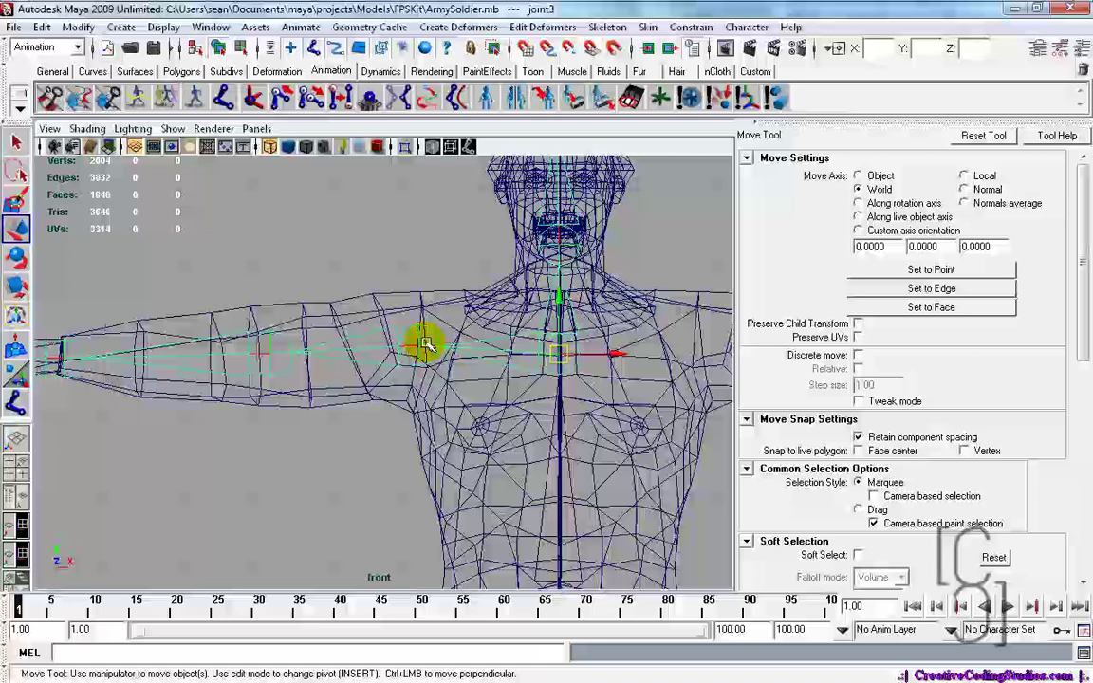
# - Start a second branch from the upper chest joint with the Joint Tool and place a joint in the soldier's left shoulder
pyautogui.keyDown('alt'); pyautogui.moveTo(224, 370); pyautogui.dragTo(380, 381, button='middle'); pyautogui.keyUp('alt')
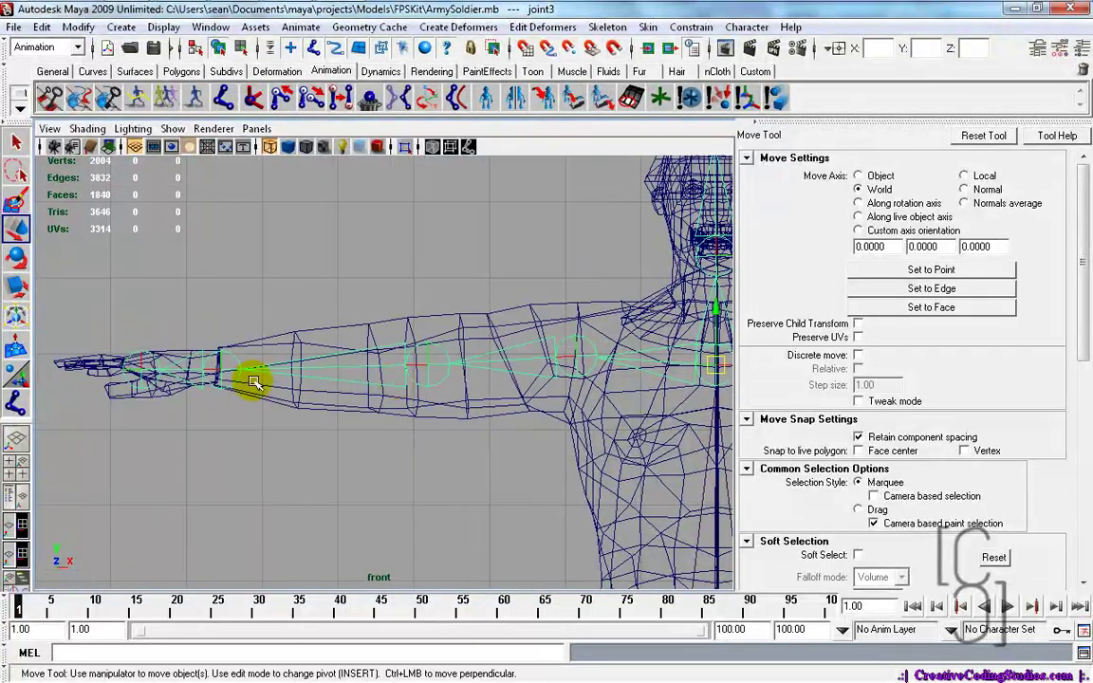
pyautogui.keyDown('alt'); pyautogui.moveTo(450, 380); pyautogui.dragTo(232, 354, button='middle'); pyautogui.keyUp('alt')
pyautogui.keyDown('alt'); pyautogui.moveTo(399, 351); pyautogui.dragTo(291, 349, button='middle'); pyautogui.keyUp('alt')
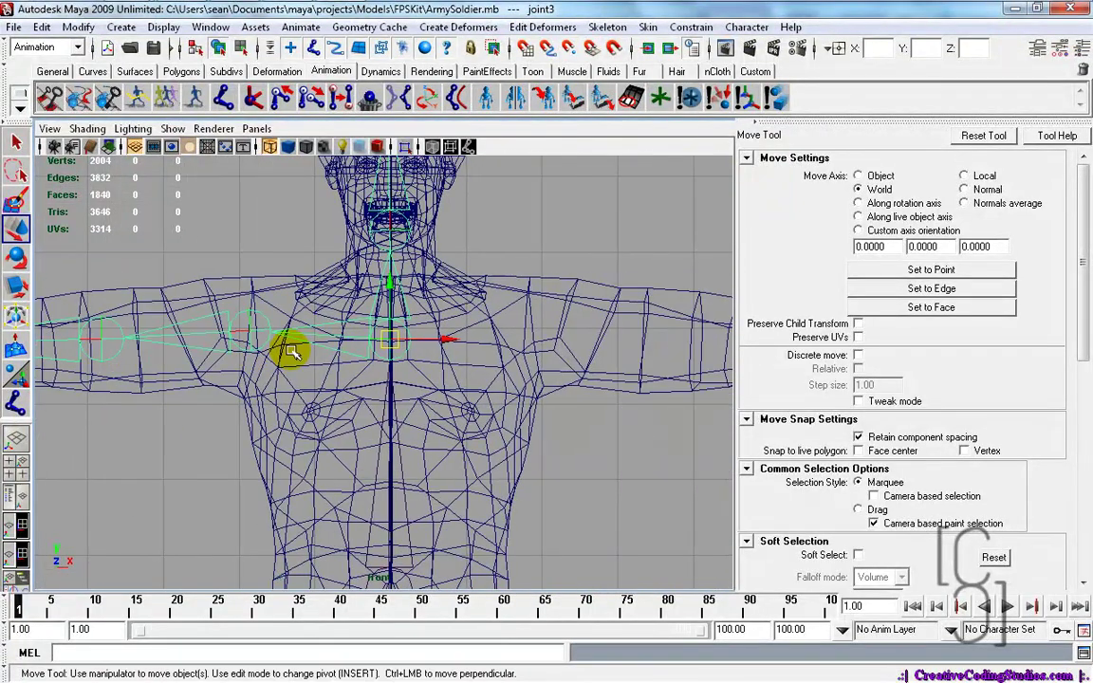
pyautogui.click(224, 99)
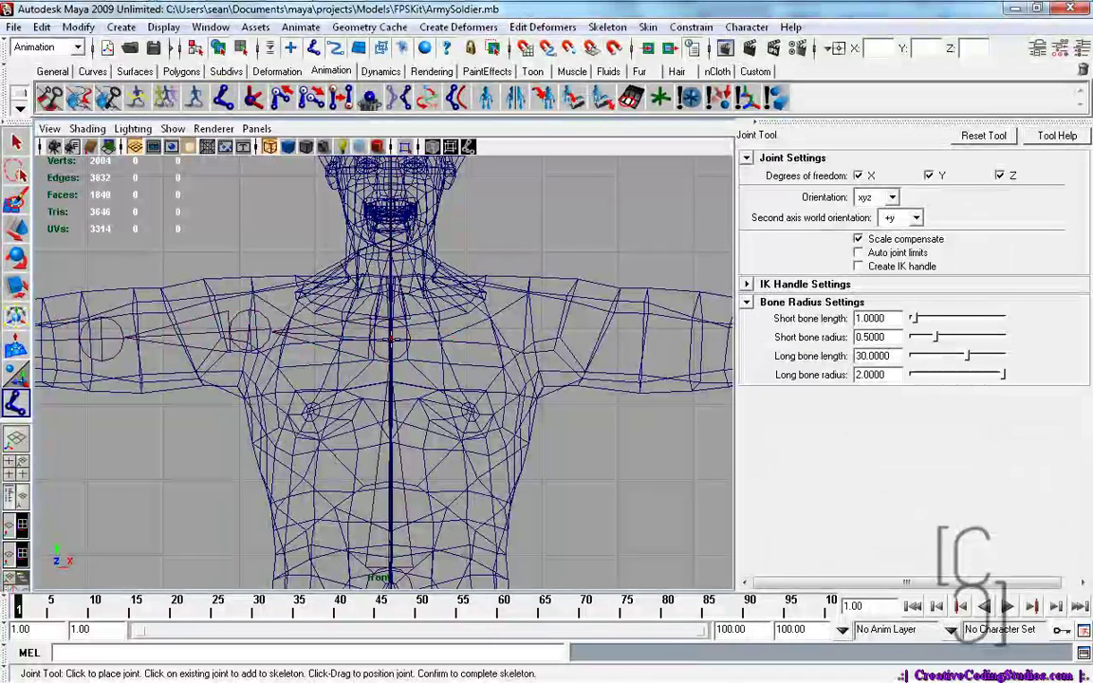
pyautogui.click(390, 338)
pyautogui.keyDown('alt'); pyautogui.moveTo(551, 346); pyautogui.dragTo(357, 334, button='middle'); pyautogui.keyUp('alt')
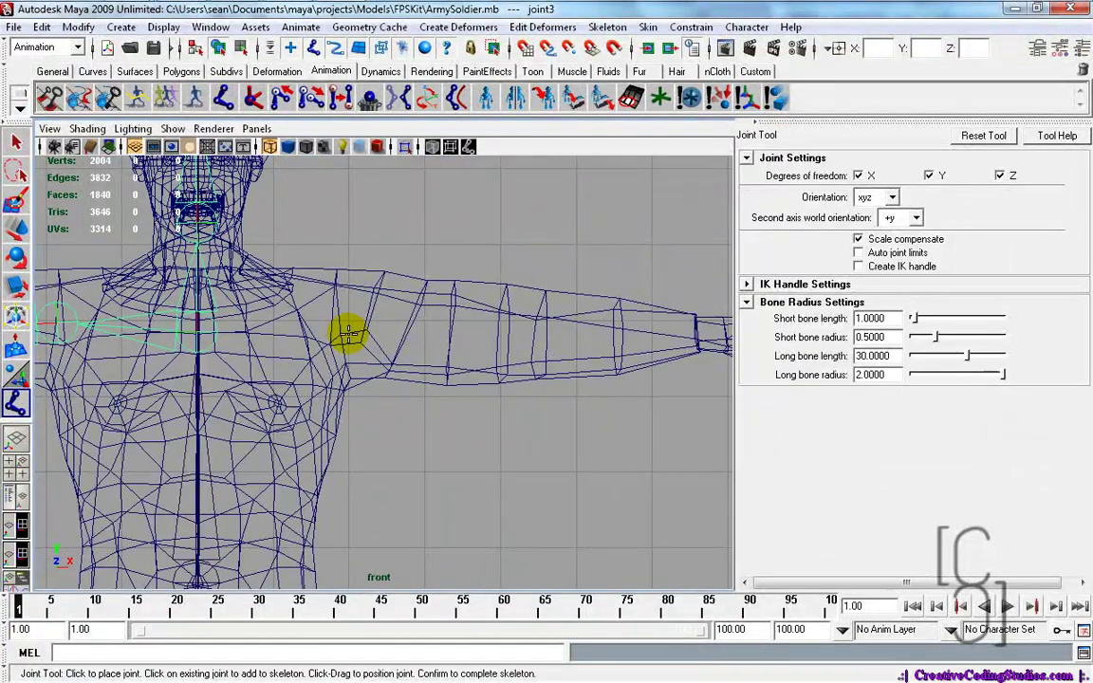
pyautogui.click(348, 334)
# - Extend the left arm chain with joints at the elbow, wrist and palm, then complete the chain
pyautogui.keyDown('alt'); pyautogui.moveTo(575, 357); pyautogui.dragTo(456, 354, button='middle'); pyautogui.keyUp('alt')
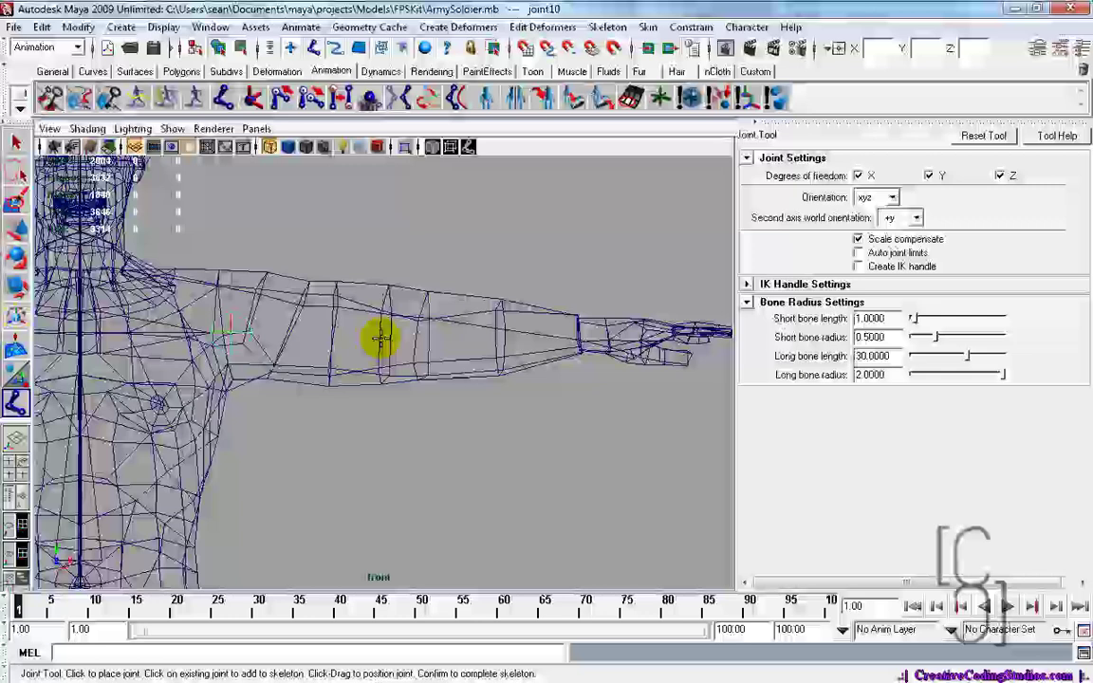
pyautogui.click(389, 337)
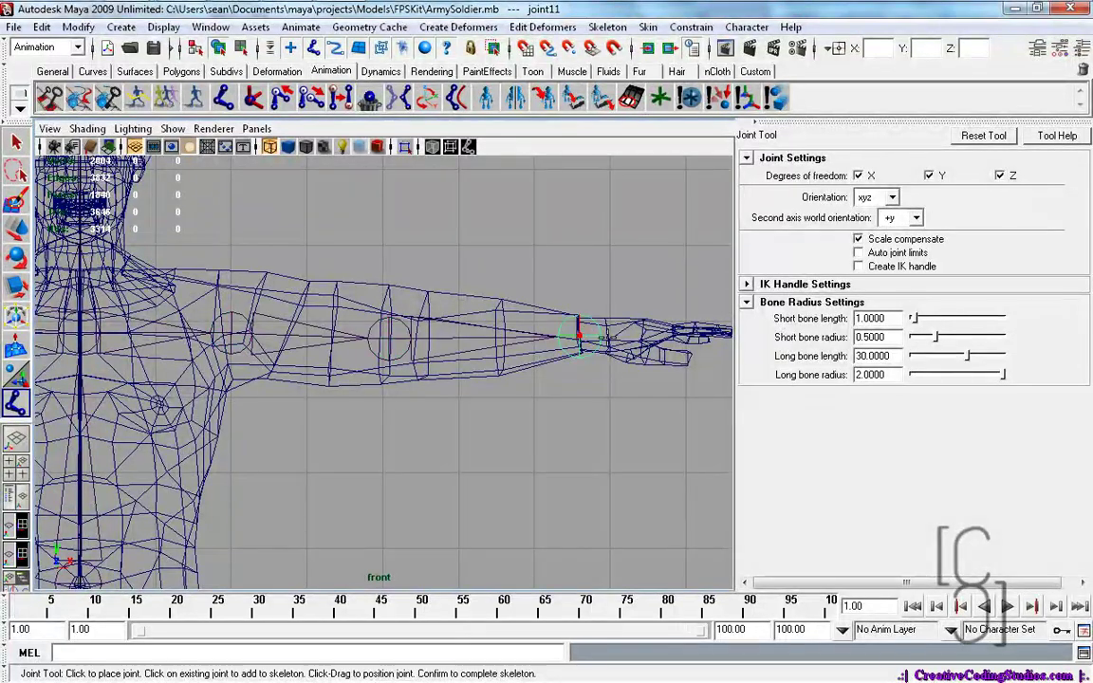
pyautogui.press('Return')
pyautogui.press('w')
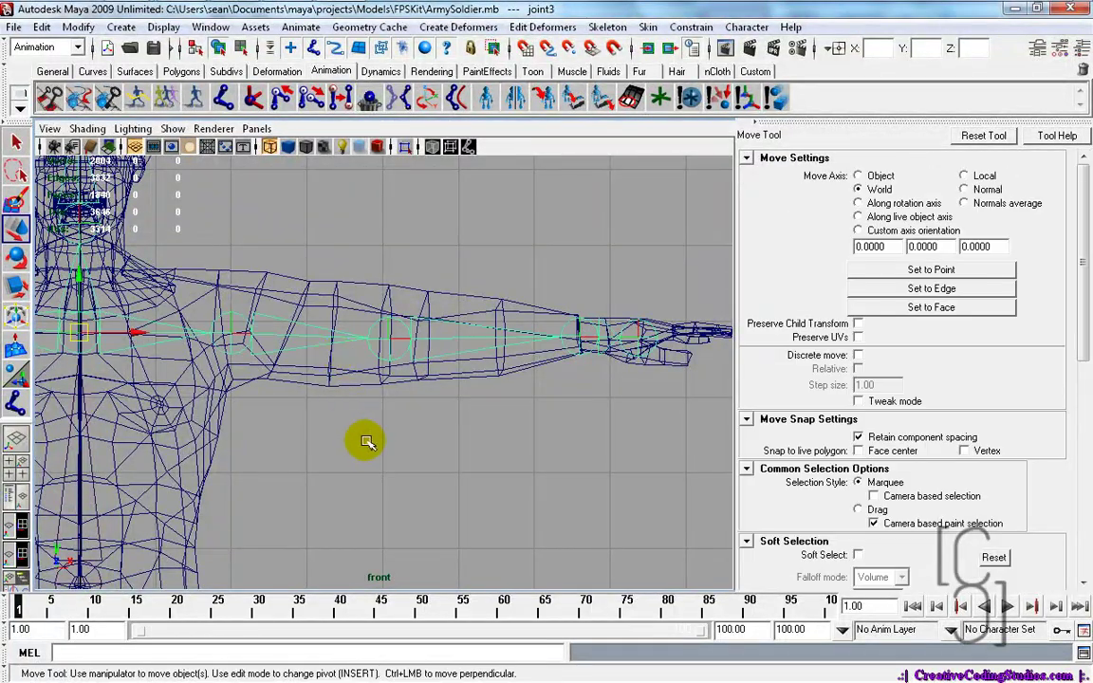
# - Select the root joint at the pelvis and branch off a joint in the soldier's right hip with the Joint Tool
pyautogui.keyDown('alt'); pyautogui.moveTo(362, 439); pyautogui.dragTo(551, 299, button='middle'); pyautogui.keyUp('alt')
pyautogui.scroll(-6, 550, 299)
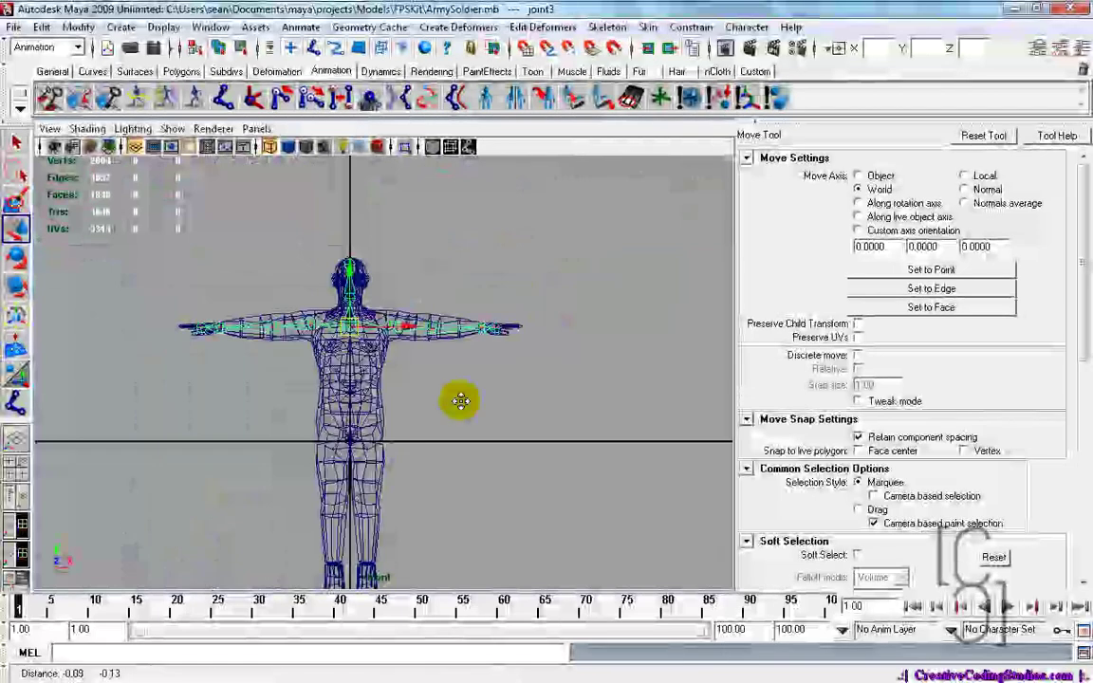
pyautogui.keyDown('alt'); pyautogui.moveTo(460, 400); pyautogui.dragTo(500, 228, button='middle'); pyautogui.keyUp('alt')
pyautogui.scroll(3, 493, 276)
pyautogui.scroll(3, 492, 276)
pyautogui.keyDown('alt'); pyautogui.moveTo(423, 163); pyautogui.dragTo(399, 384, button='middle'); pyautogui.keyUp('alt')
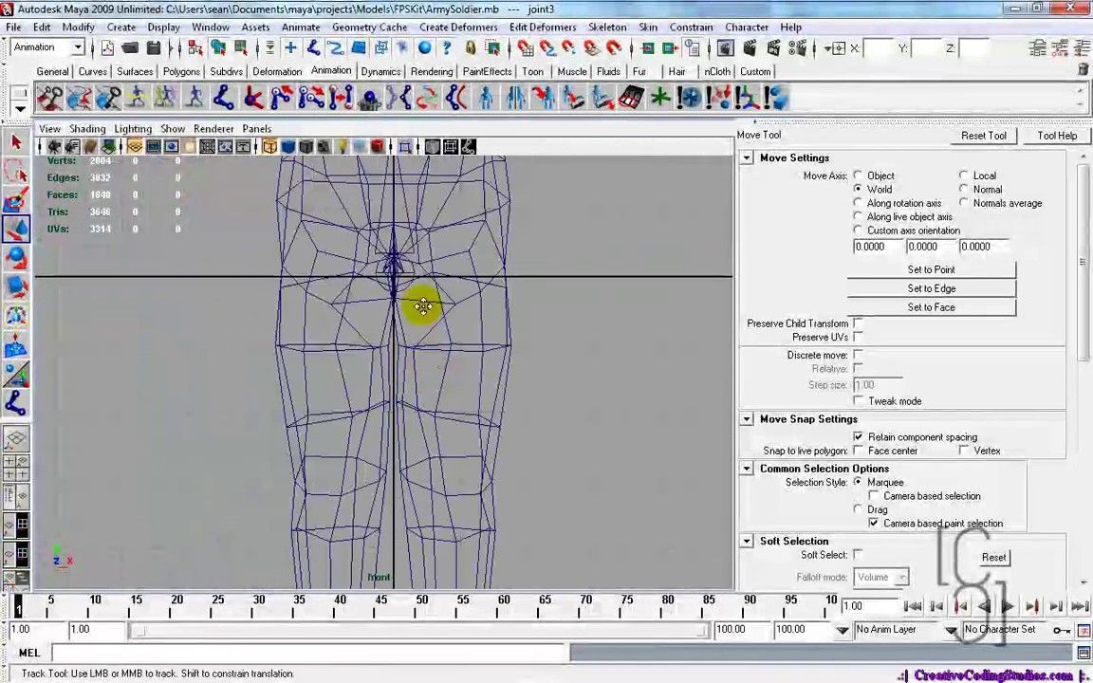
pyautogui.keyDown('alt'); pyautogui.moveTo(422, 305); pyautogui.dragTo(439, 346, button='middle'); pyautogui.keyUp('alt')
pyautogui.click(410, 308)
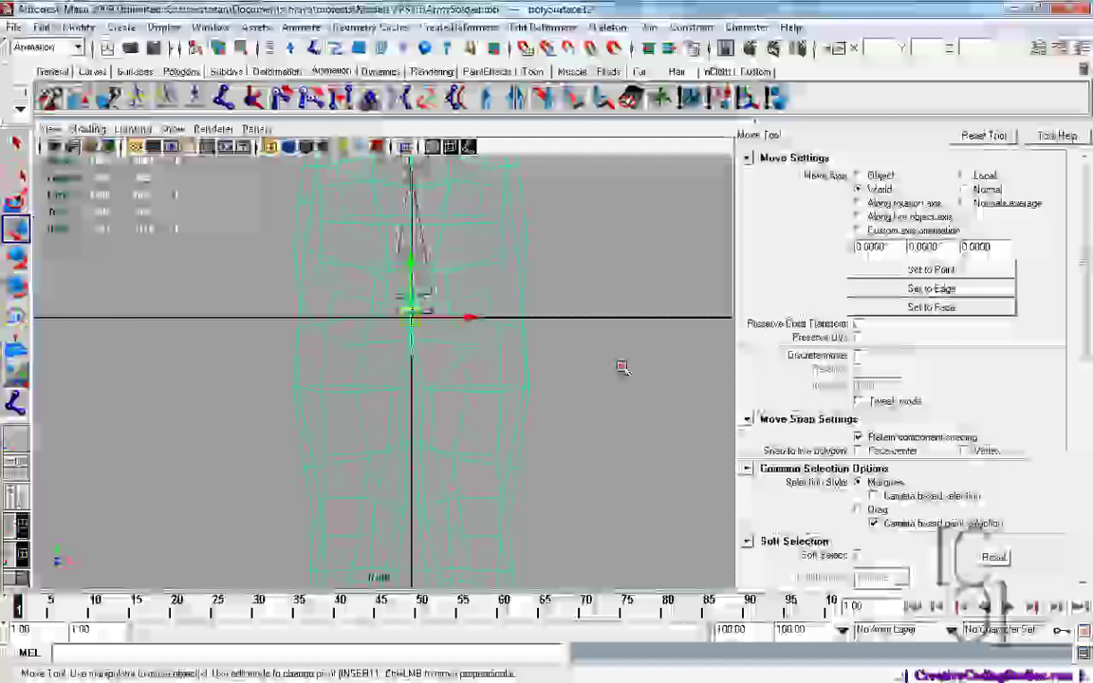
pyautogui.click(619, 367)
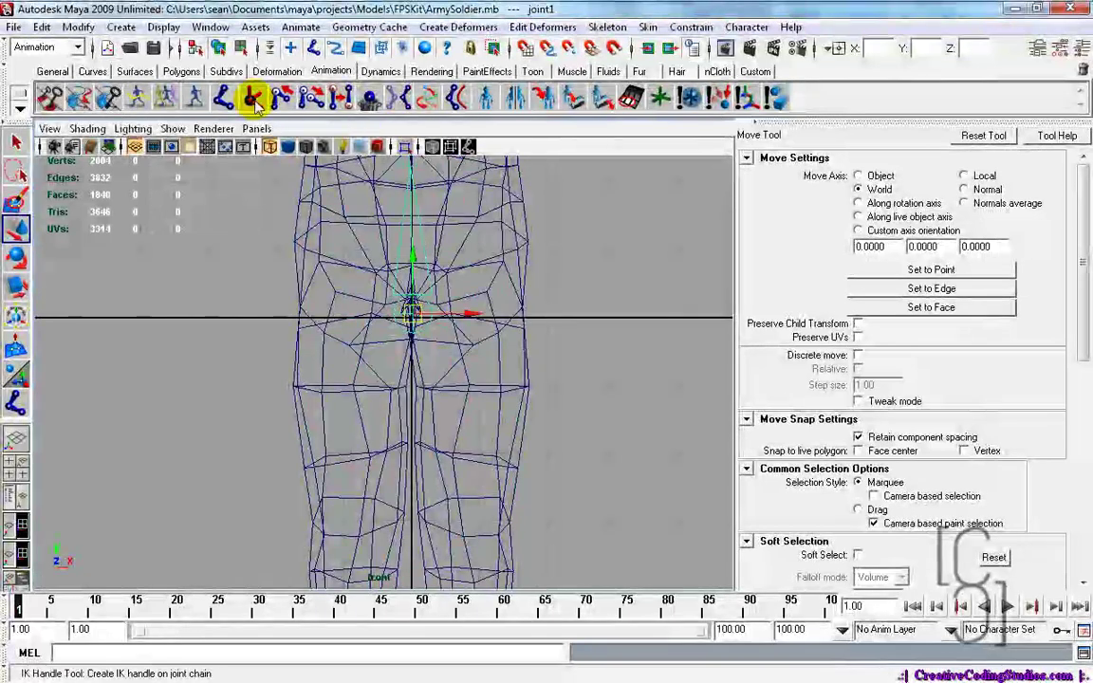
pyautogui.click(223, 97)
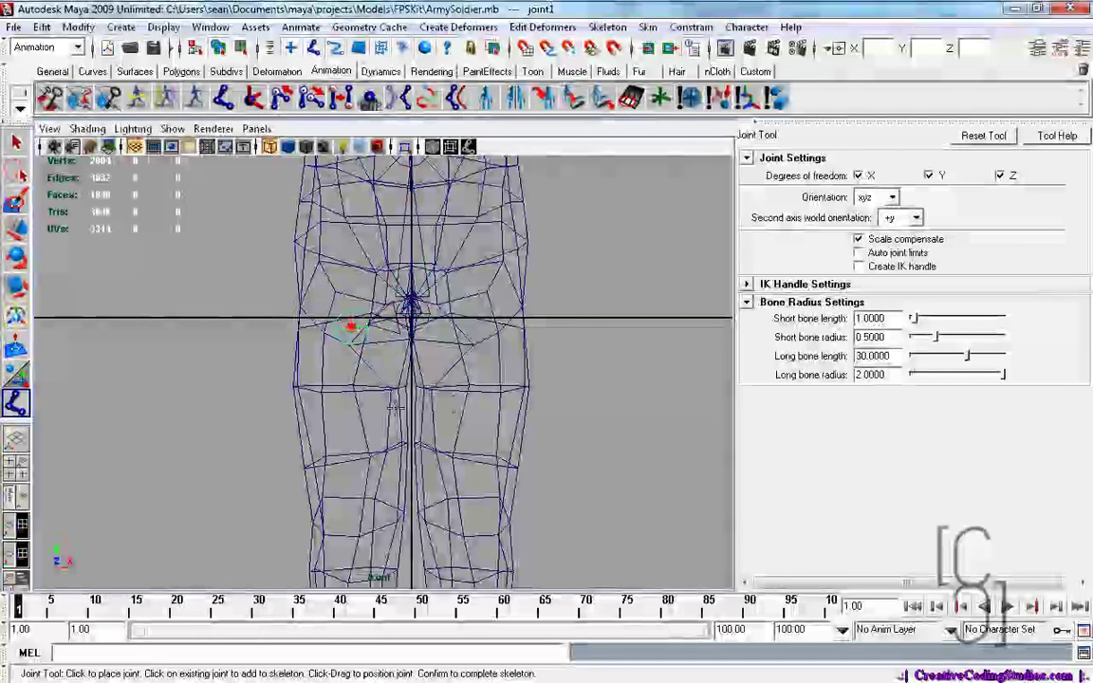
# - Continue the right leg chain with joints at the knee, ankle and front of the foot, then complete the chain
pyautogui.keyDown('alt'); pyautogui.moveTo(354, 324); pyautogui.dragTo(454, 205, button='middle'); pyautogui.keyUp('alt')
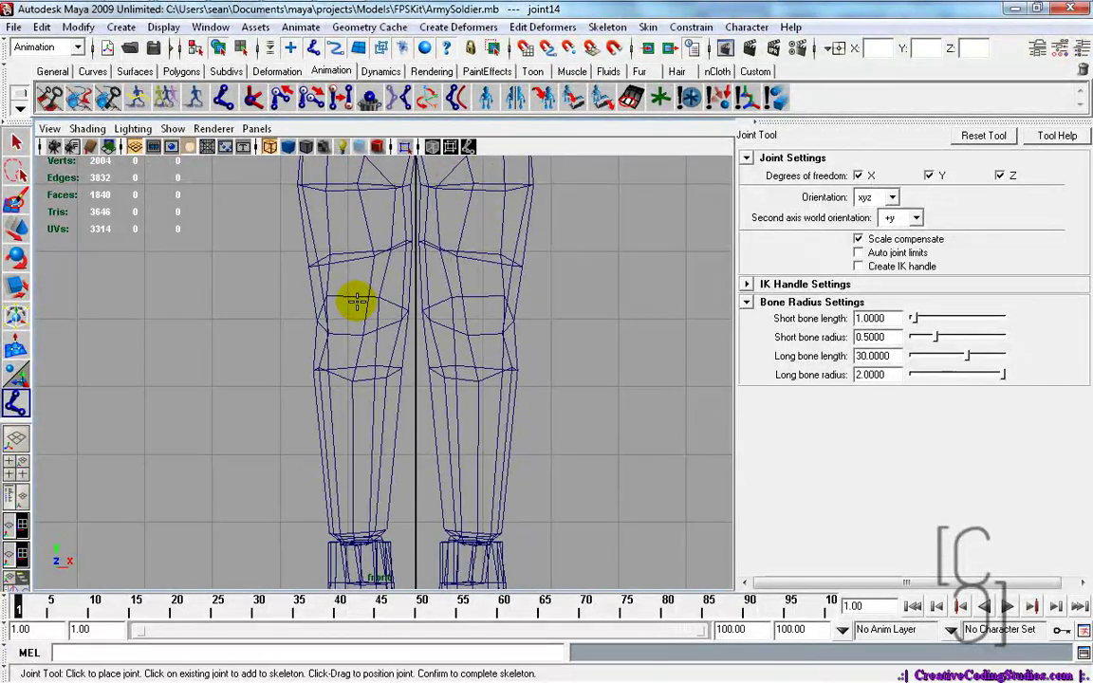
pyautogui.keyDown('alt'); pyautogui.moveTo(408, 403); pyautogui.dragTo(410, 231, button='middle'); pyautogui.keyUp('alt')
pyautogui.click(365, 389)
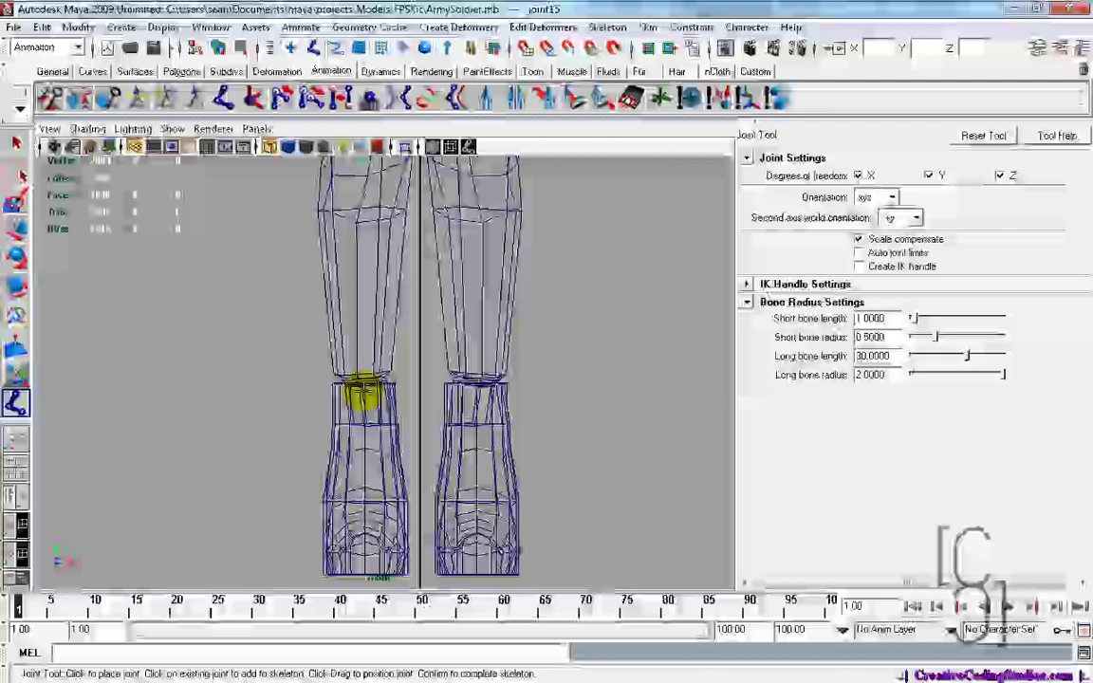
pyautogui.keyDown('alt'); pyautogui.moveTo(393, 435); pyautogui.dragTo(391, 349, button='middle'); pyautogui.keyUp('alt')
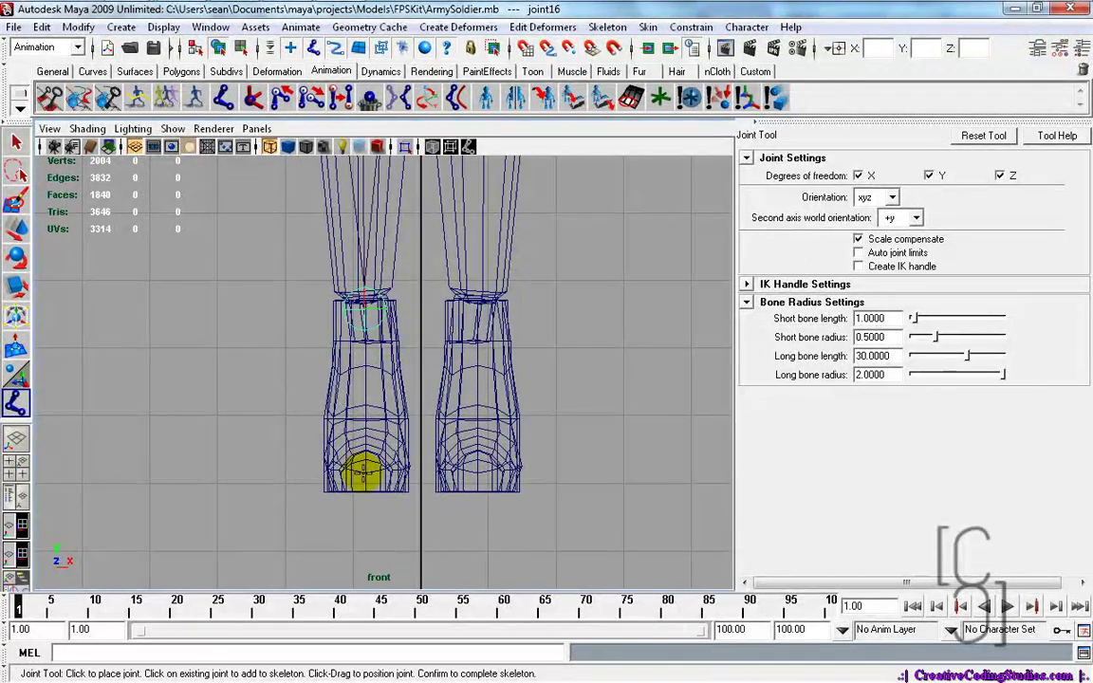
pyautogui.click(363, 471)
pyautogui.press('Return')
pyautogui.press('w')
# - Build the left leg chain from the root joint with joints at the hip, knee, ankle and front of the foot
pyautogui.keyDown('alt'); pyautogui.moveTo(517, 231); pyautogui.dragTo(488, 390, button='middle'); pyautogui.keyUp('alt')
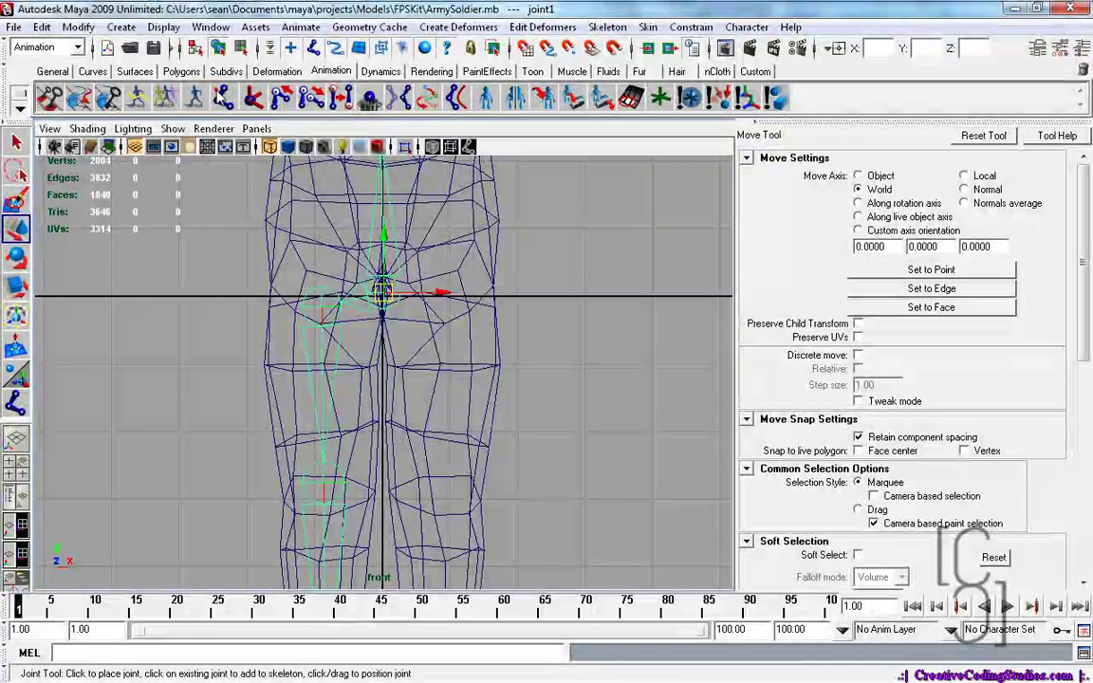
pyautogui.click(220, 97)
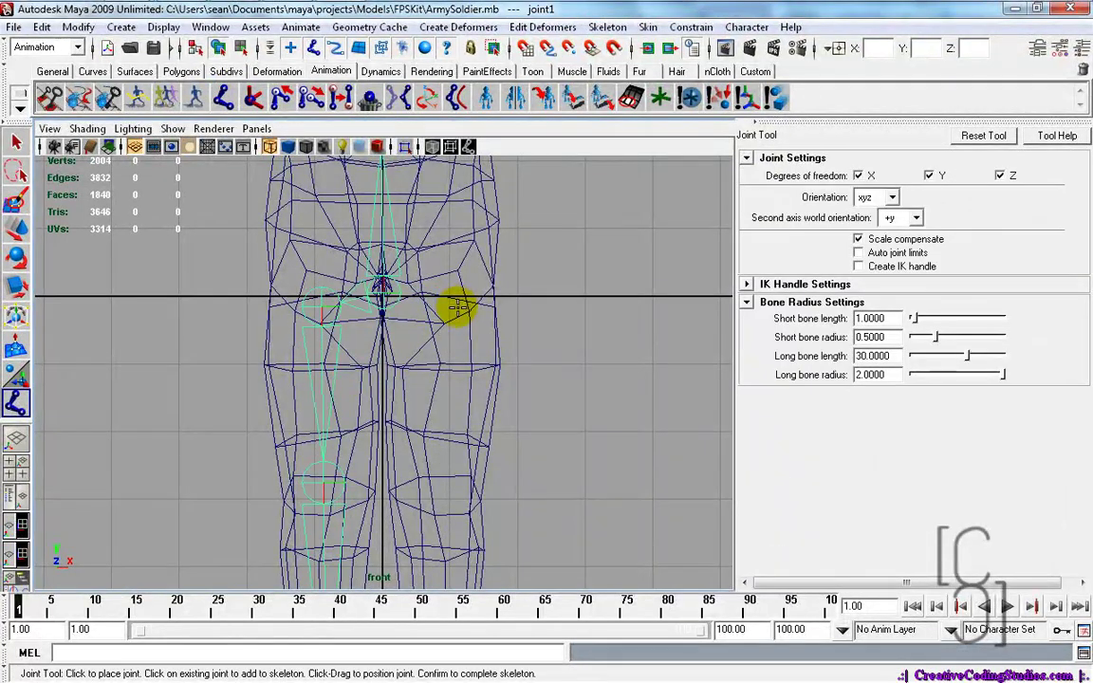
pyautogui.keyDown('alt'); pyautogui.moveTo(493, 350); pyautogui.dragTo(476, 205, button='middle'); pyautogui.keyUp('alt')
pyautogui.click(423, 349)
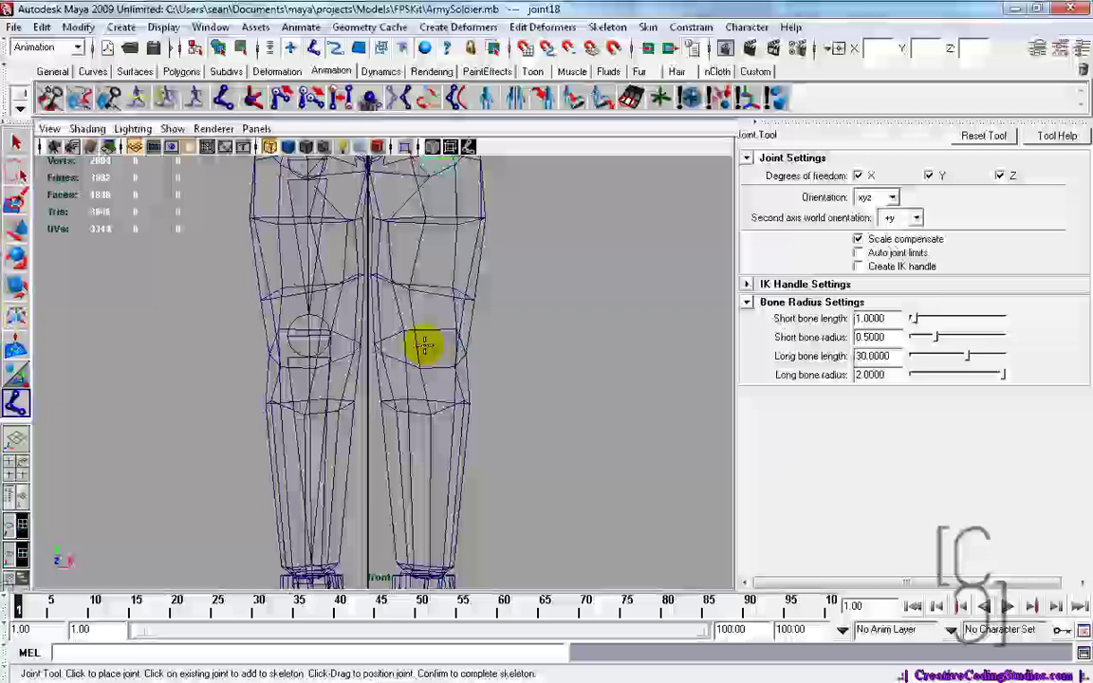
pyautogui.keyDown('alt'); pyautogui.moveTo(466, 417); pyautogui.dragTo(456, 211, button='middle'); pyautogui.keyUp('alt')
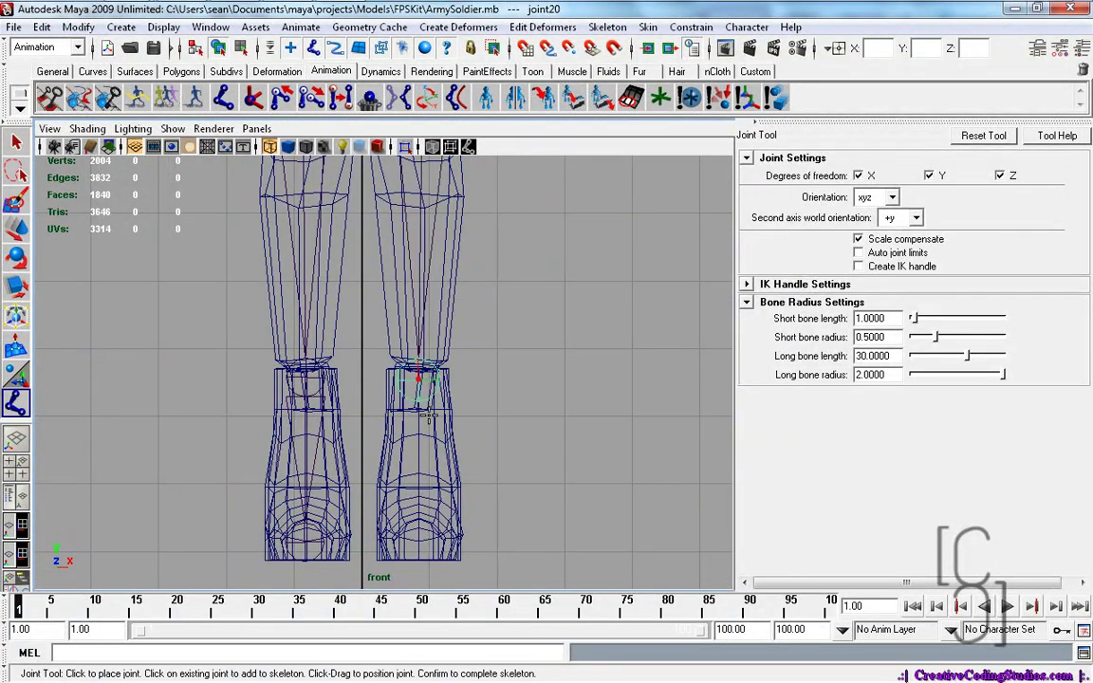
pyautogui.keyDown('alt'); pyautogui.moveTo(456, 432); pyautogui.dragTo(449, 341, button='middle'); pyautogui.keyUp('alt')
pyautogui.click(411, 455)
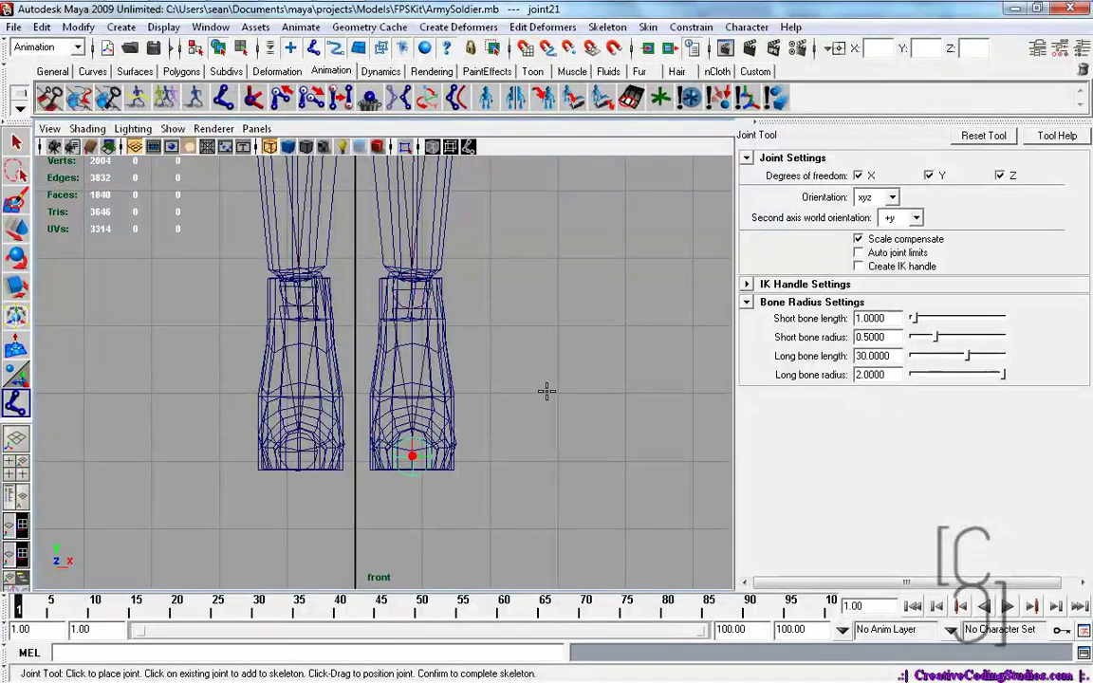
# - Show the soldier as wireframe in the perspective view and select the root joint together with the body mesh
pyautogui.press('space')
pyautogui.press('space')
pyautogui.keyDown('alt'); pyautogui.moveTo(495, 415); pyautogui.dragTo(542, 424); pyautogui.keyUp('alt')
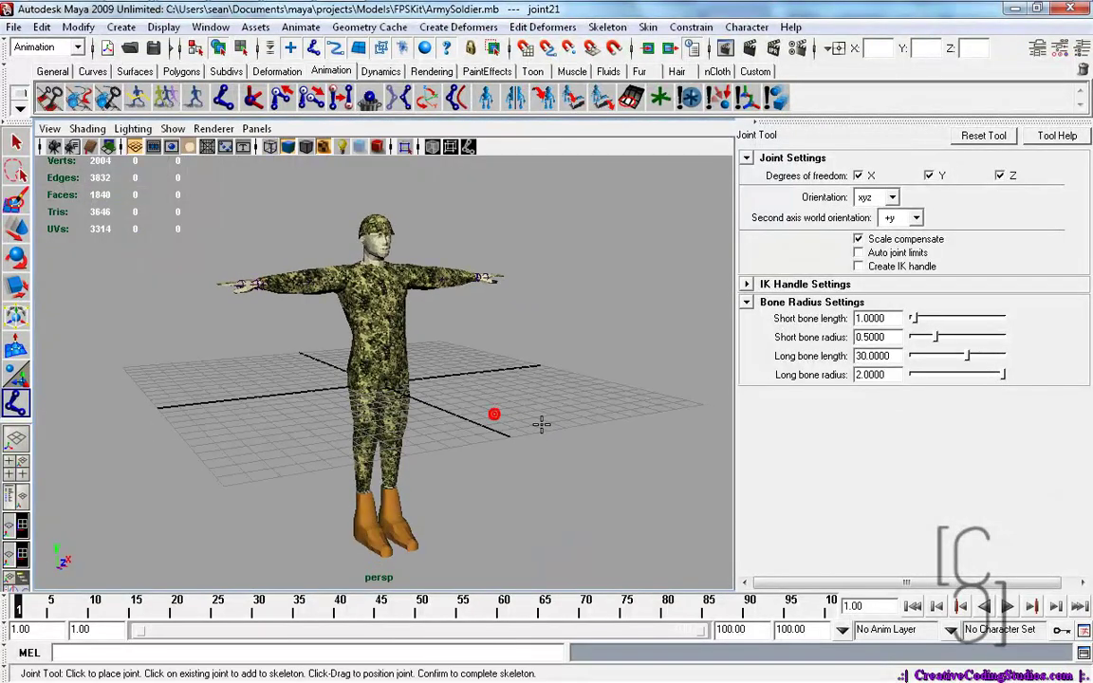
pyautogui.press('w')
pyautogui.press('4')
pyautogui.scroll(2, 509, 408)
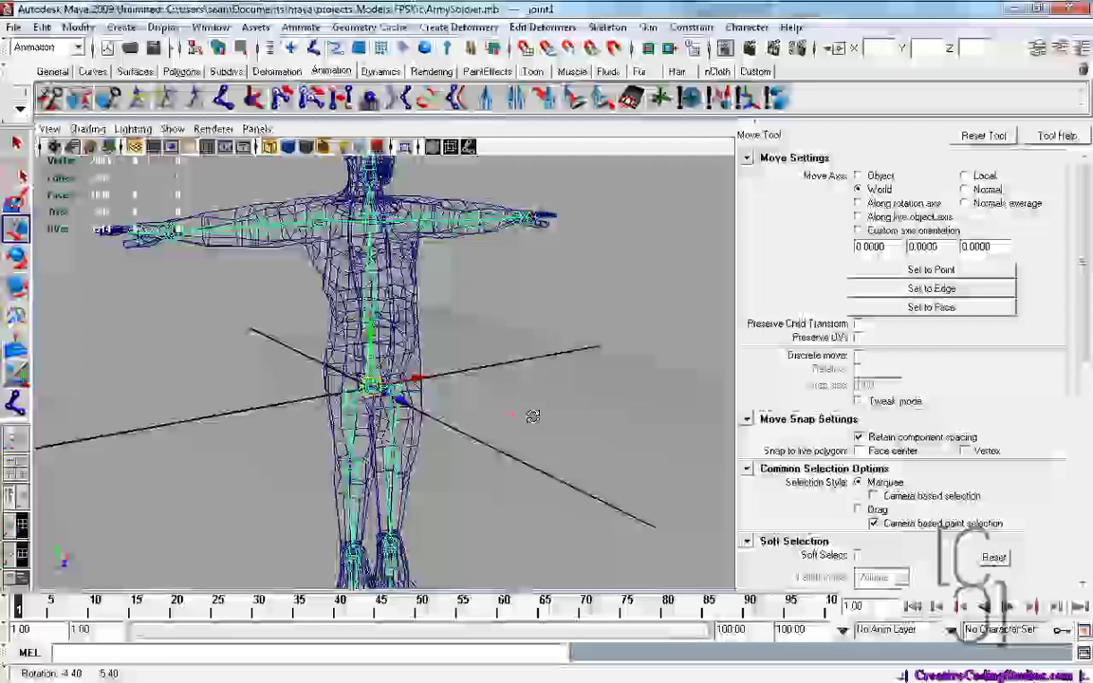
pyautogui.keyDown('alt'); pyautogui.moveTo(533, 416); pyautogui.dragTo(415, 449); pyautogui.keyUp('alt')
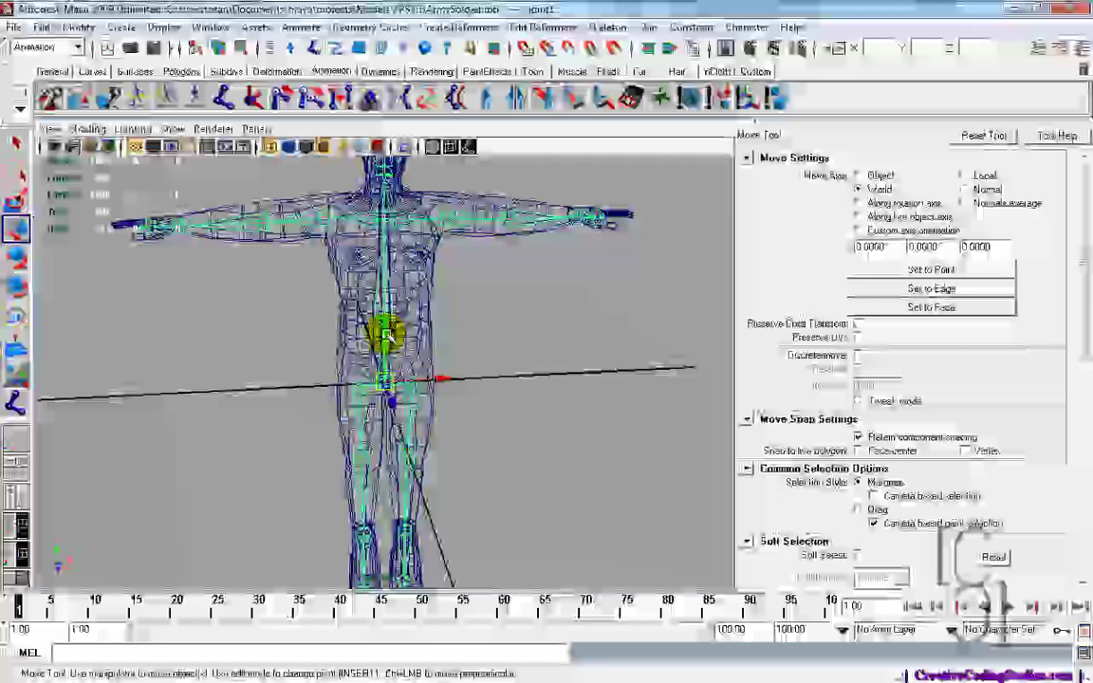
pyautogui.click(415, 275)
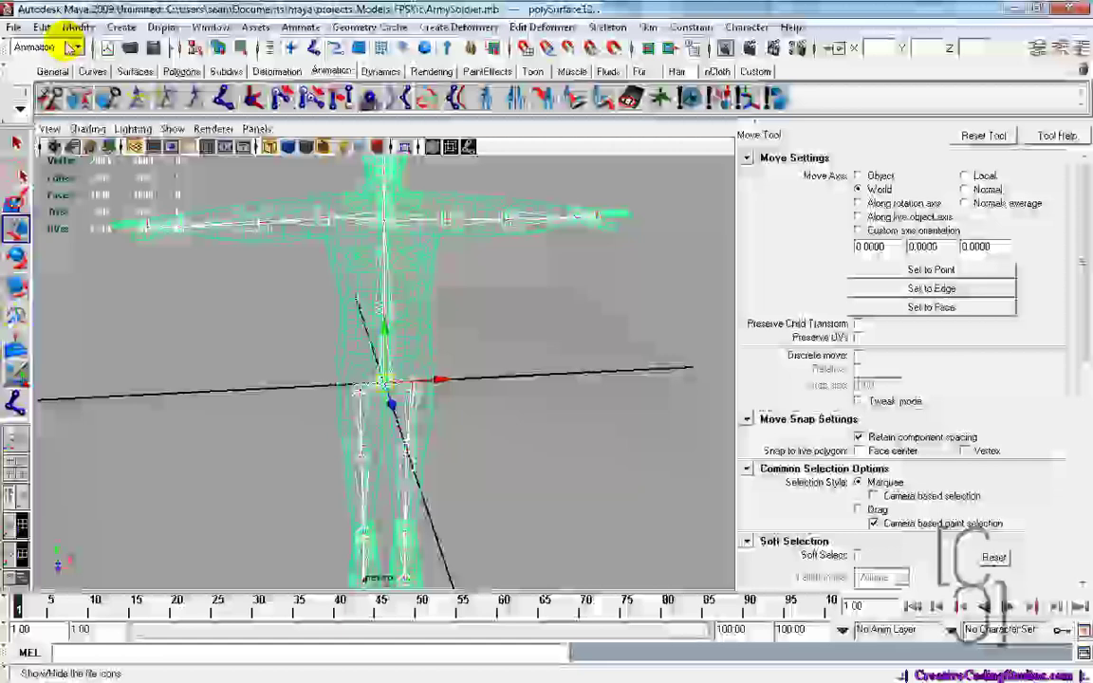
# - Smooth bind the mesh to the joint hierarchy using Closest in hierarchy, 1 max influence and a 0.1 dropoff rate
pyautogui.click(648, 28)
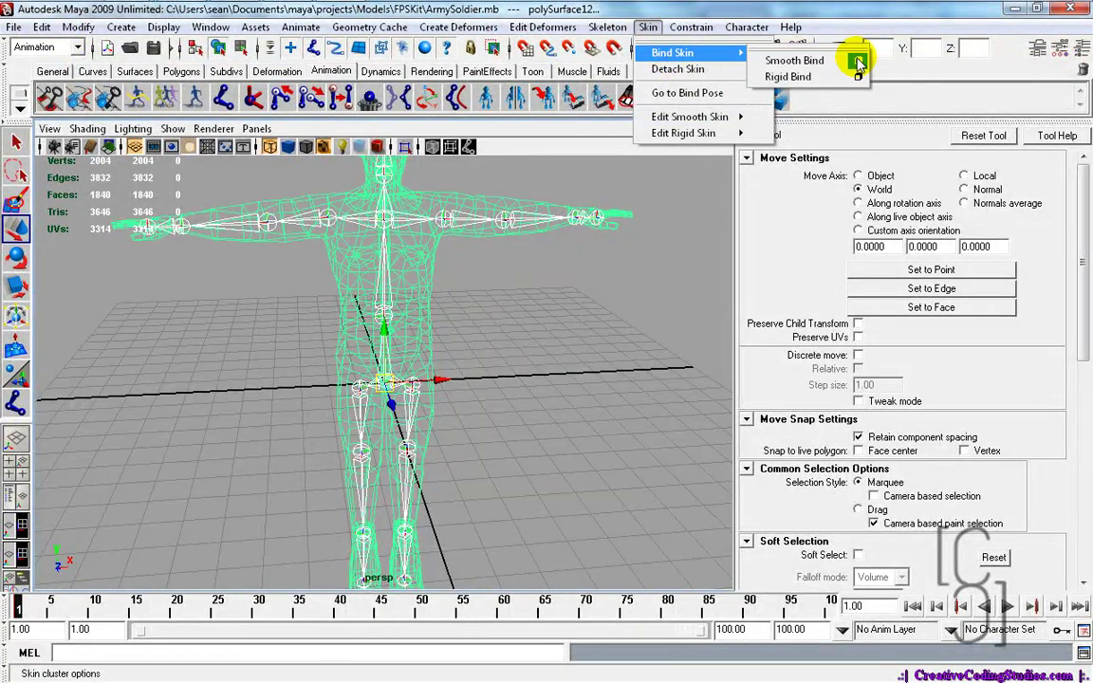
pyautogui.click(858, 61)
pyautogui.moveTo(855, 136); pyautogui.dragTo(831, 138)
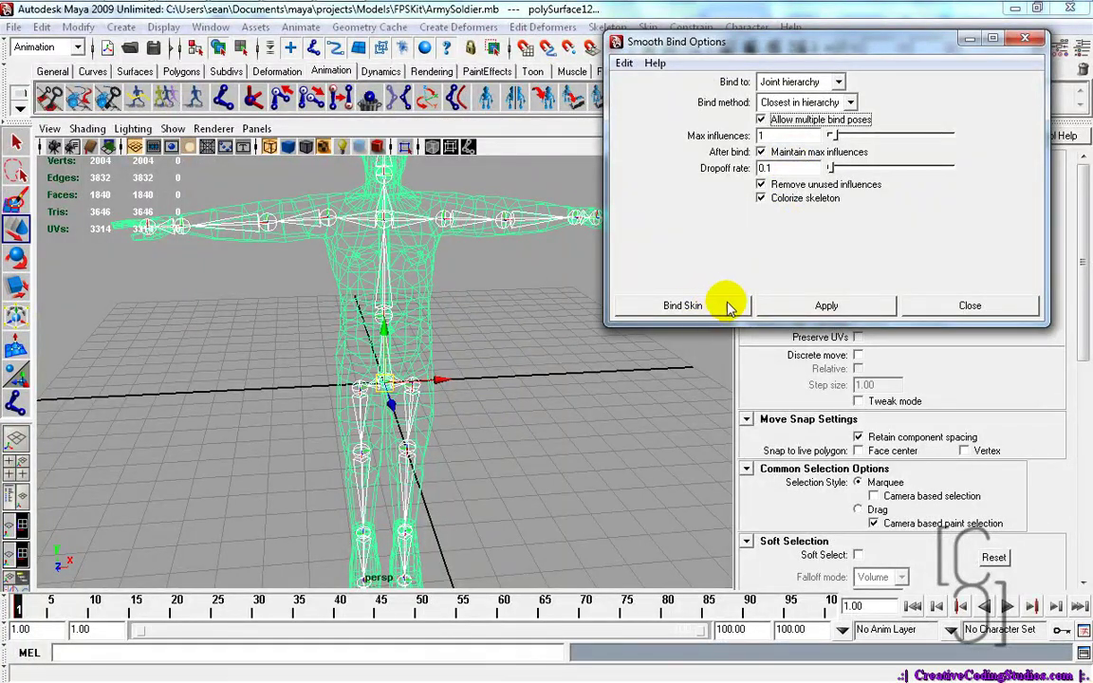
pyautogui.click(682, 306)
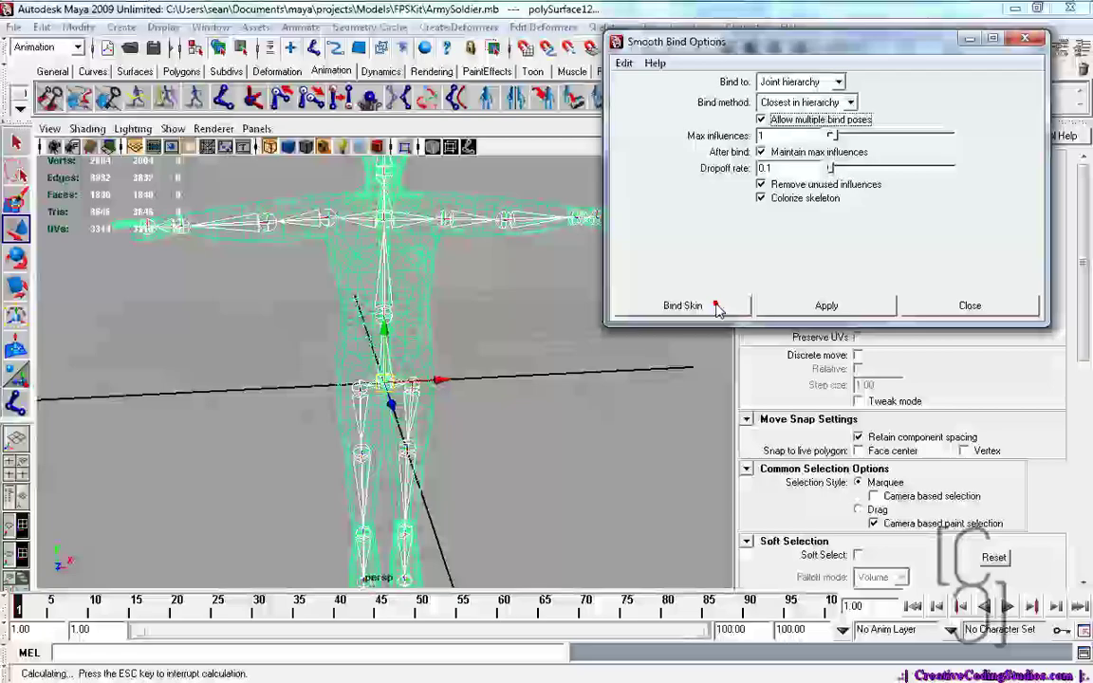
# - Test the bind by rotating the right shoulder joint about 80 degrees down, then restore the arm's pose and deselect it
pyautogui.keyDown('alt'); pyautogui.moveTo(449, 354); pyautogui.dragTo(300, 418); pyautogui.keyUp('alt')
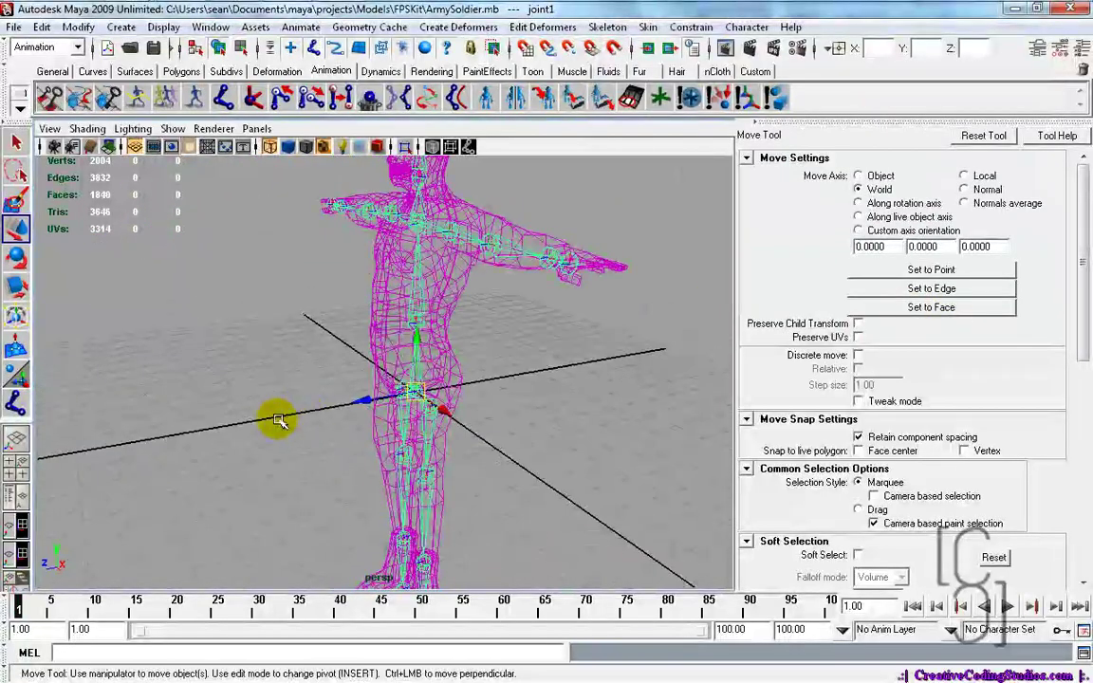
pyautogui.keyDown('alt'); pyautogui.moveTo(177, 448); pyautogui.dragTo(352, 449); pyautogui.keyUp('alt')
pyautogui.click(526, 440)
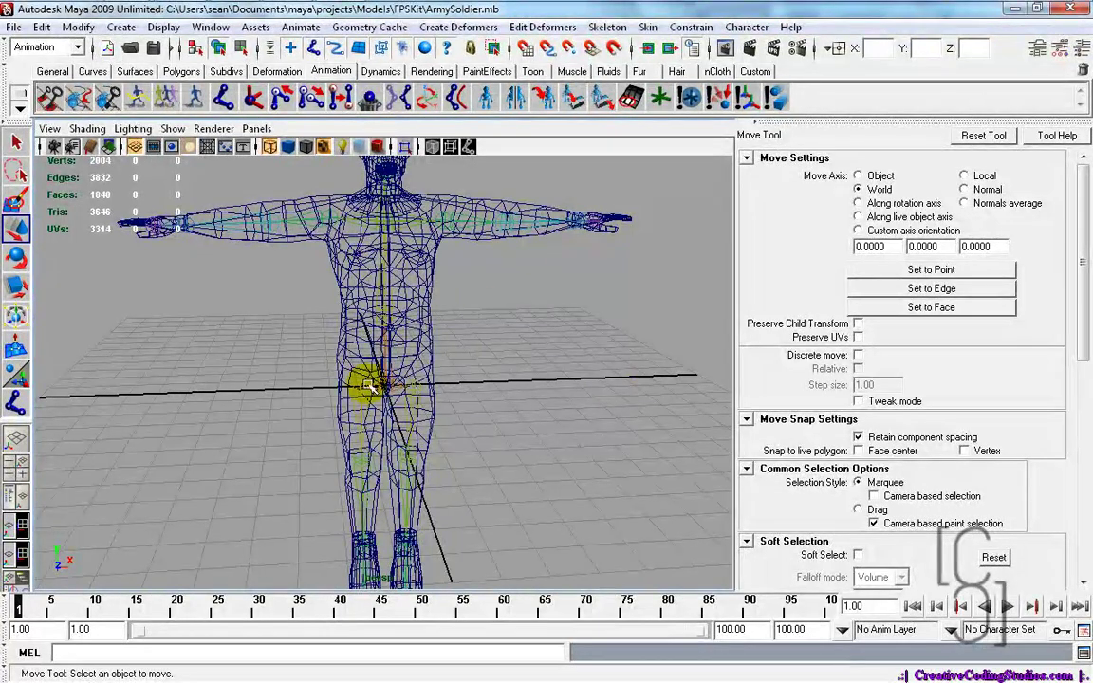
pyautogui.moveTo(488, 423)
pyautogui.keyDown('alt'); pyautogui.mouseDown(button='middle')
pyautogui.moveTo(498, 300)
pyautogui.moveTo(506, 421)
pyautogui.mouseUp(button='middle'); pyautogui.keyUp('alt')
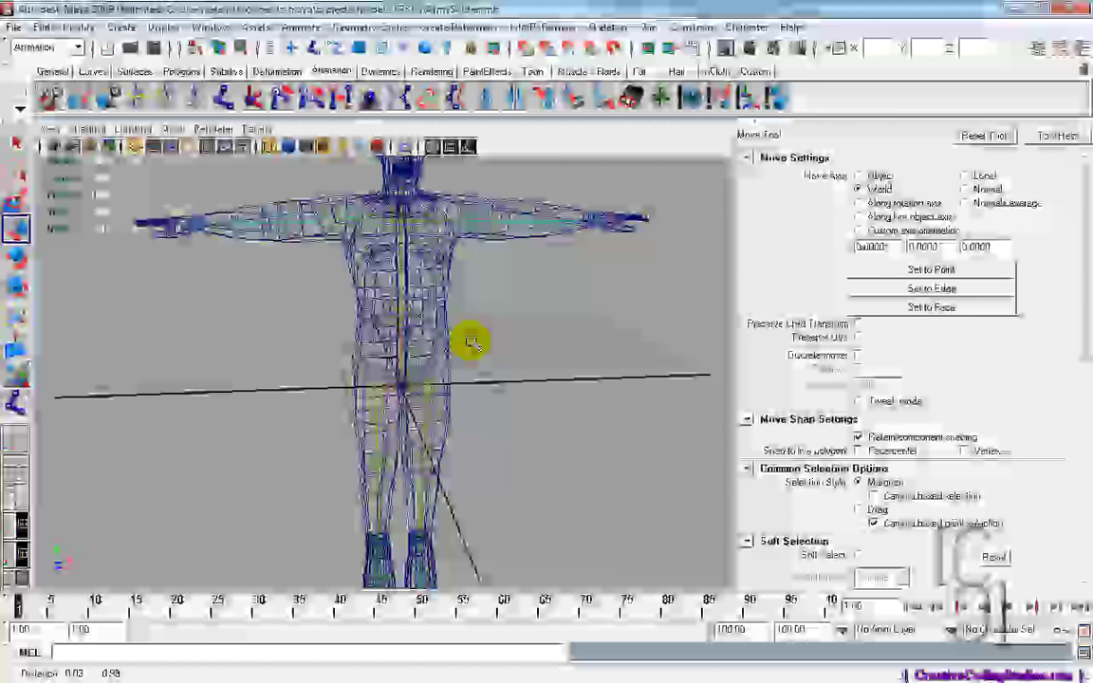
pyautogui.moveTo(384, 387)
pyautogui.keyDown('alt'); pyautogui.mouseDown()
pyautogui.moveTo(458, 388)
pyautogui.moveTo(373, 383)
pyautogui.mouseUp(); pyautogui.keyUp('alt')
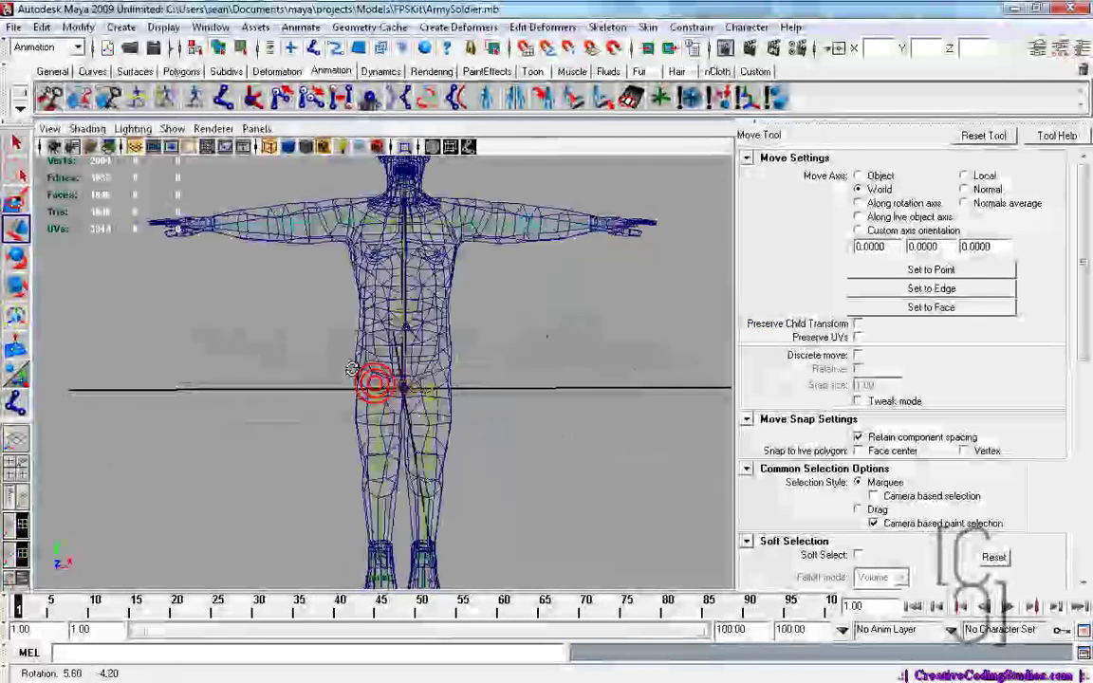
pyautogui.click(349, 226)
pyautogui.keyDown('alt'); pyautogui.moveTo(353, 314); pyautogui.dragTo(419, 424, button='middle'); pyautogui.keyUp('alt')
pyautogui.press('r')
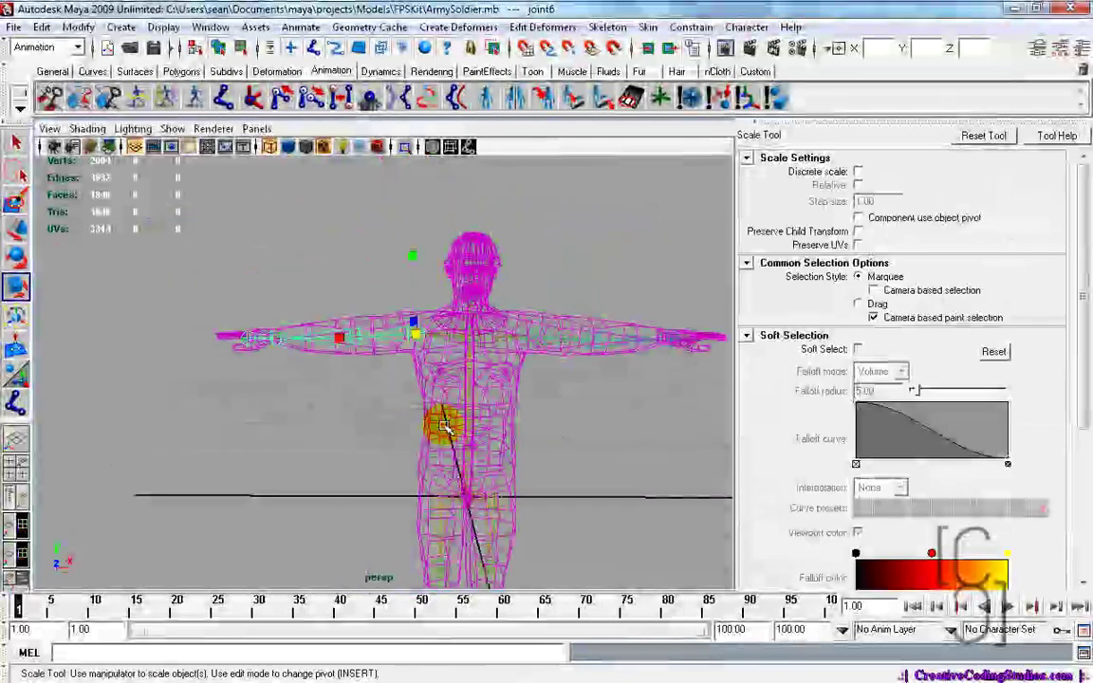
pyautogui.press('e')
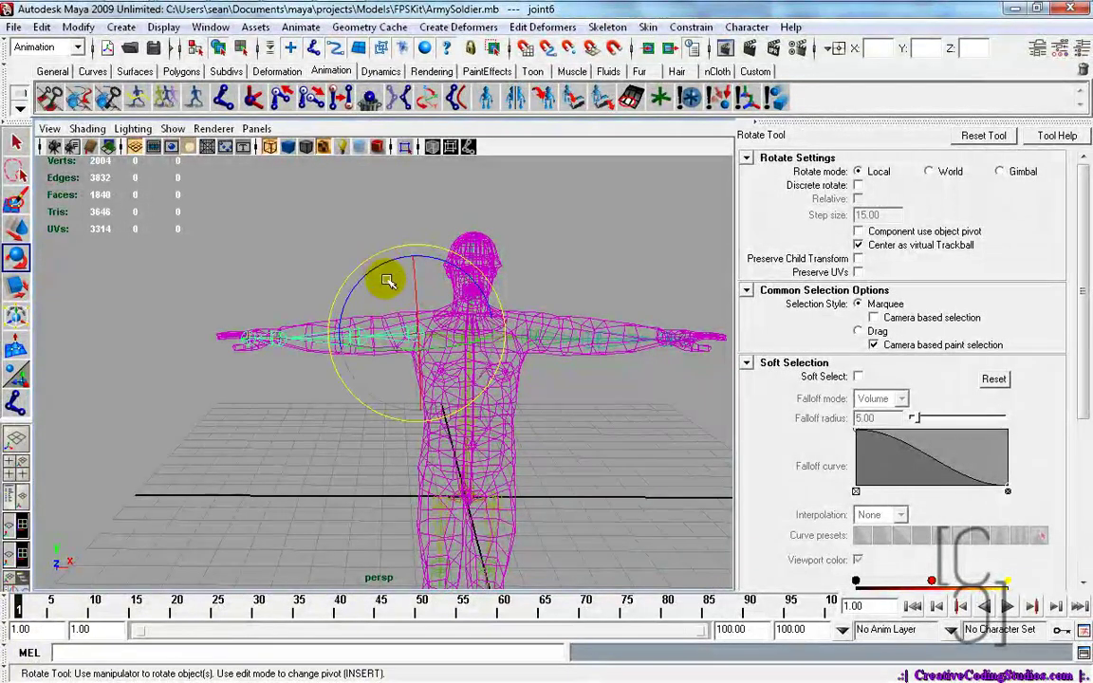
pyautogui.moveTo(362, 274)
pyautogui.mouseDown()
pyautogui.moveTo(373, 264)
pyautogui.moveTo(354, 282)
pyautogui.mouseUp()
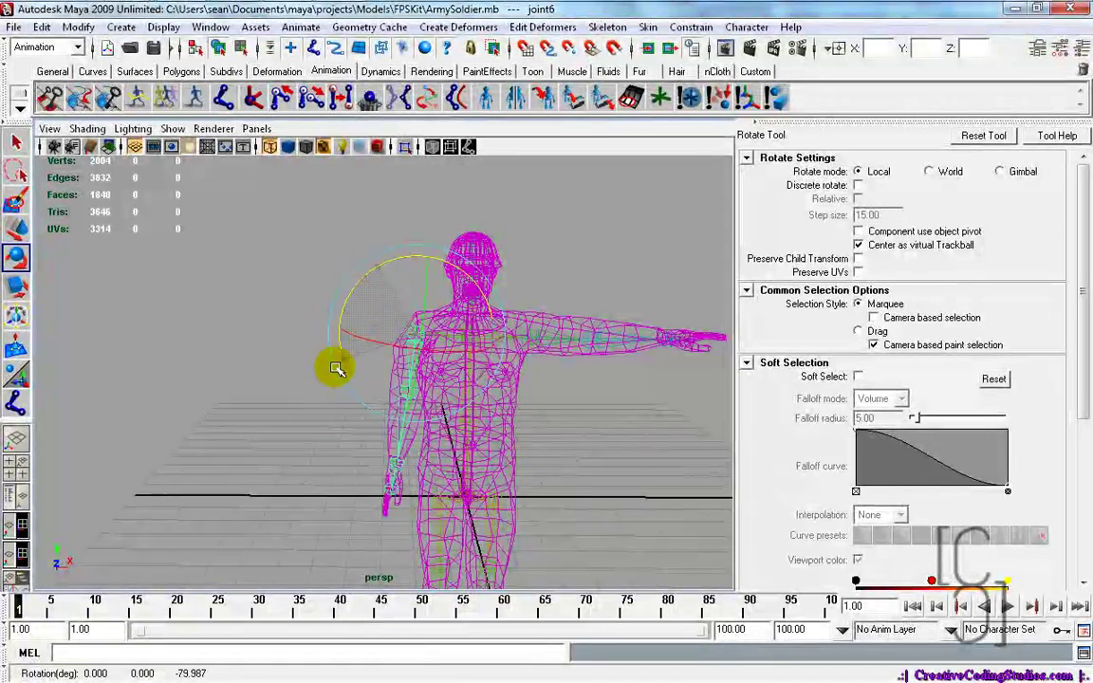
pyautogui.click(300, 425)
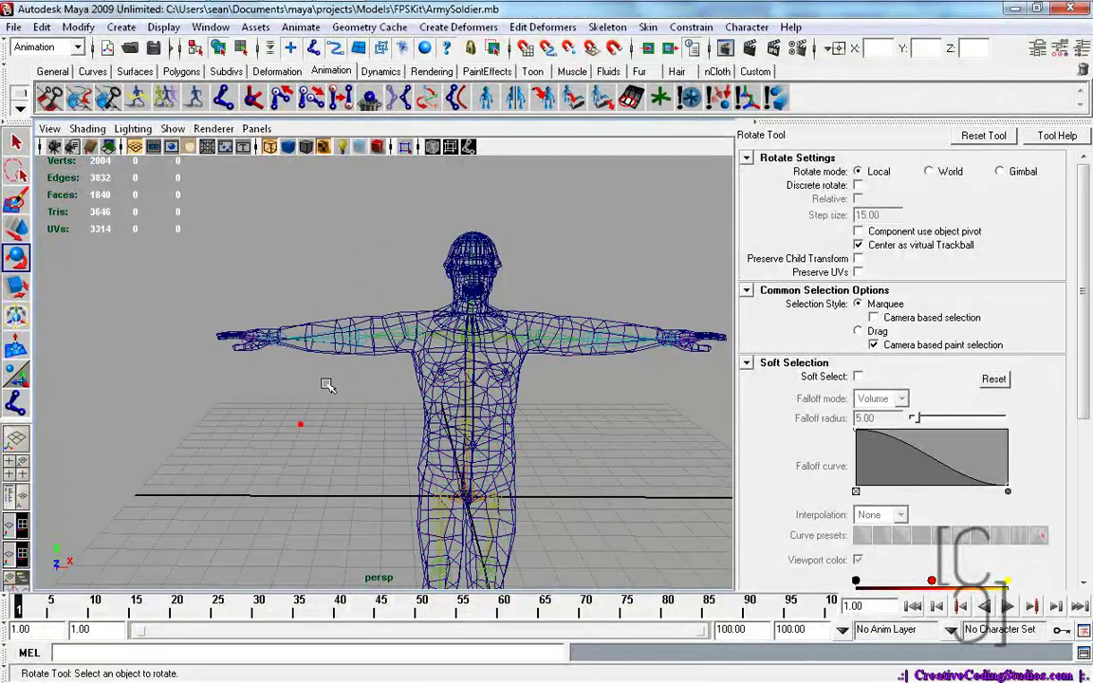
# - Try rotating the right elbow joint to test how the forearm mesh follows it
pyautogui.click(350, 342)
pyautogui.keyDown('alt'); pyautogui.moveTo(305, 478); pyautogui.dragTo(427, 400); pyautogui.keyUp('alt')
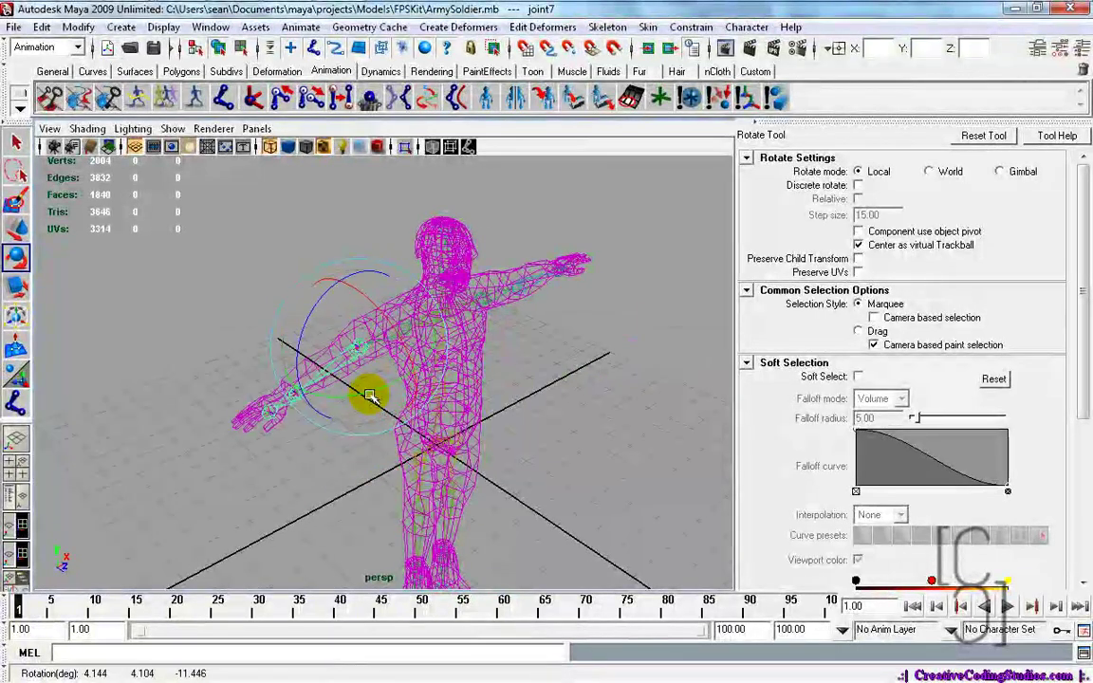
pyautogui.keyDown('alt'); pyautogui.moveTo(455, 399); pyautogui.dragTo(421, 387); pyautogui.keyUp('alt')
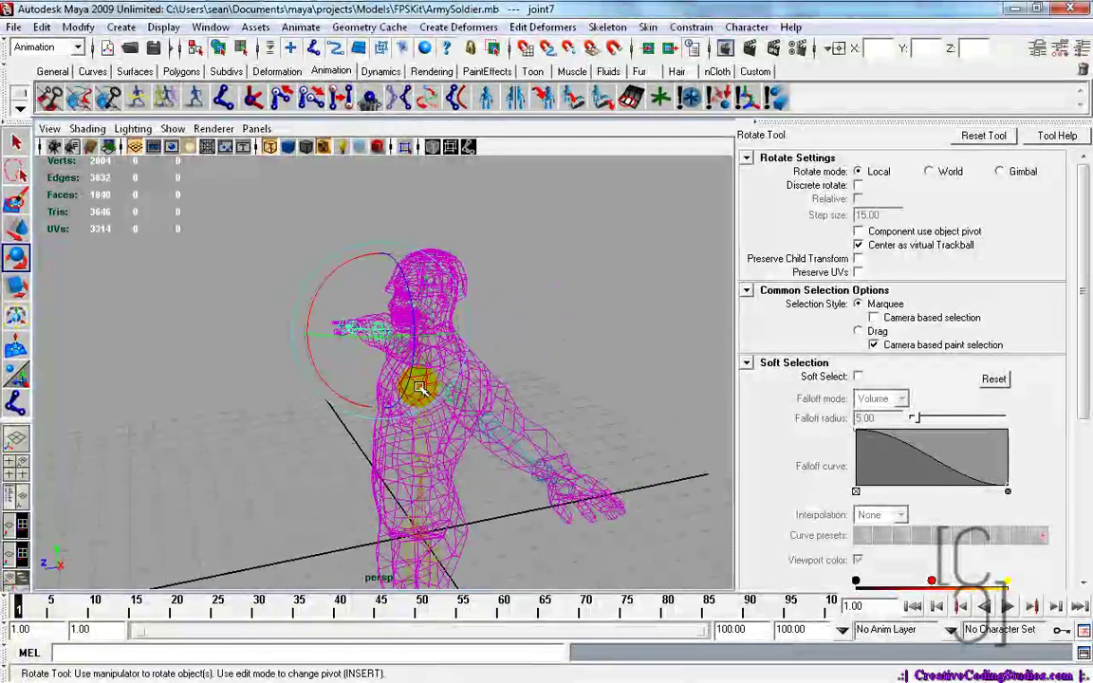
# - Try rotating the left shoulder joint about its Y axis, then undo the rotation and deselect the joint
pyautogui.click(615, 452)
pyautogui.moveTo(619, 456)
pyautogui.keyDown('alt'); pyautogui.mouseDown()
pyautogui.moveTo(696, 456)
pyautogui.moveTo(617, 454)
pyautogui.mouseUp(); pyautogui.keyUp('alt')
pyautogui.click(458, 389)
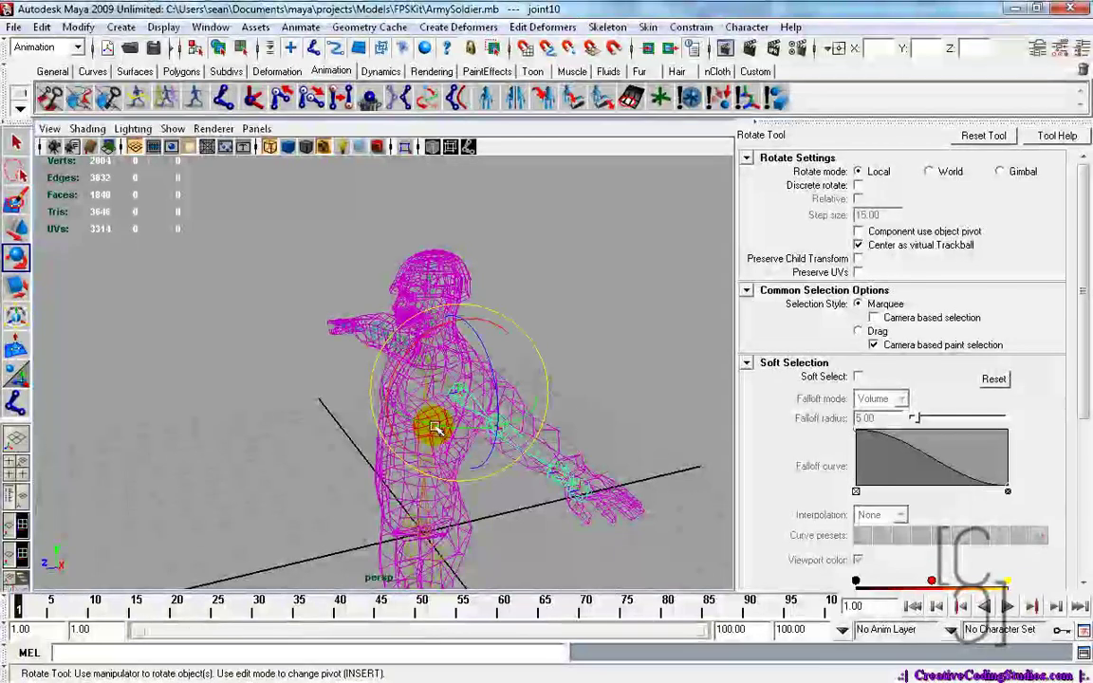
pyautogui.moveTo(433, 426); pyautogui.dragTo(546, 428)
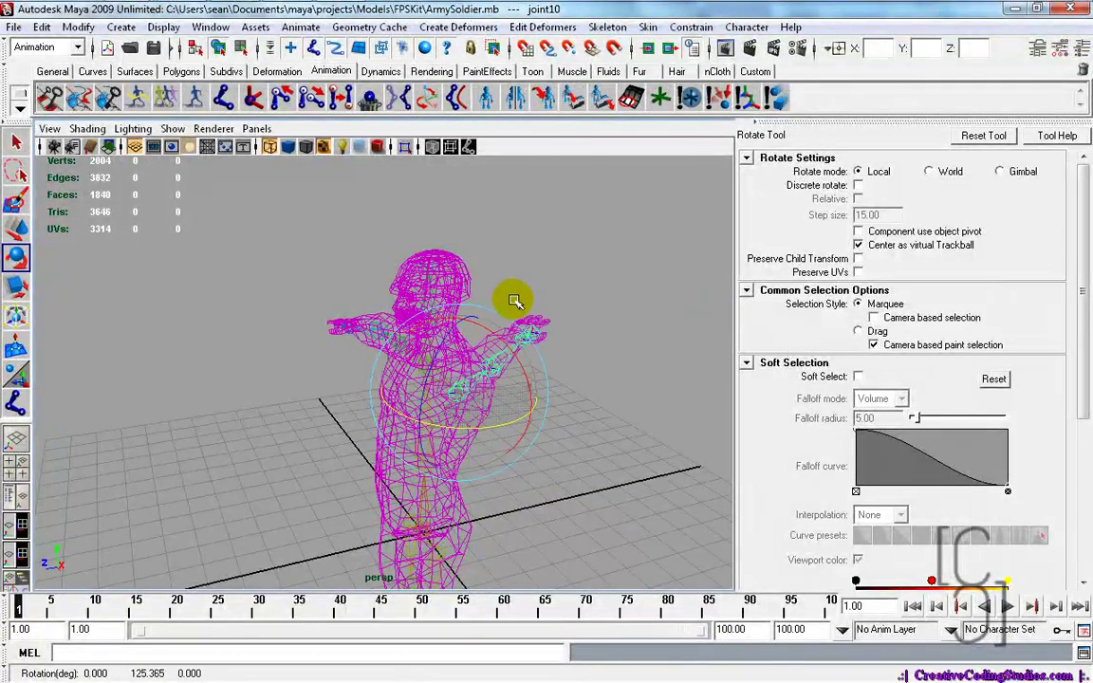
pyautogui.keyDown('alt'); pyautogui.moveTo(657, 383); pyautogui.dragTo(331, 447); pyautogui.keyUp('alt')
pyautogui.keyDown('alt'); pyautogui.moveTo(238, 469); pyautogui.dragTo(446, 574); pyautogui.keyUp('alt')
pyautogui.hotkey('ctrl', 'z')
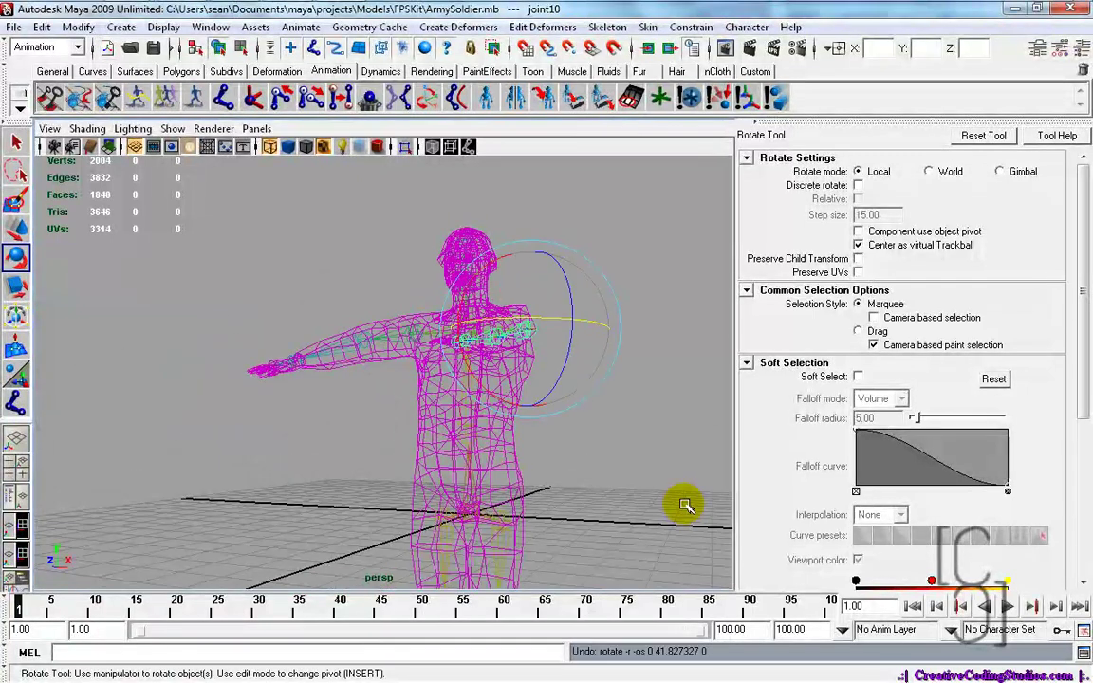
pyautogui.keyDown('alt'); pyautogui.moveTo(483, 478); pyautogui.dragTo(610, 517); pyautogui.keyUp('alt')
pyautogui.click(603, 442)
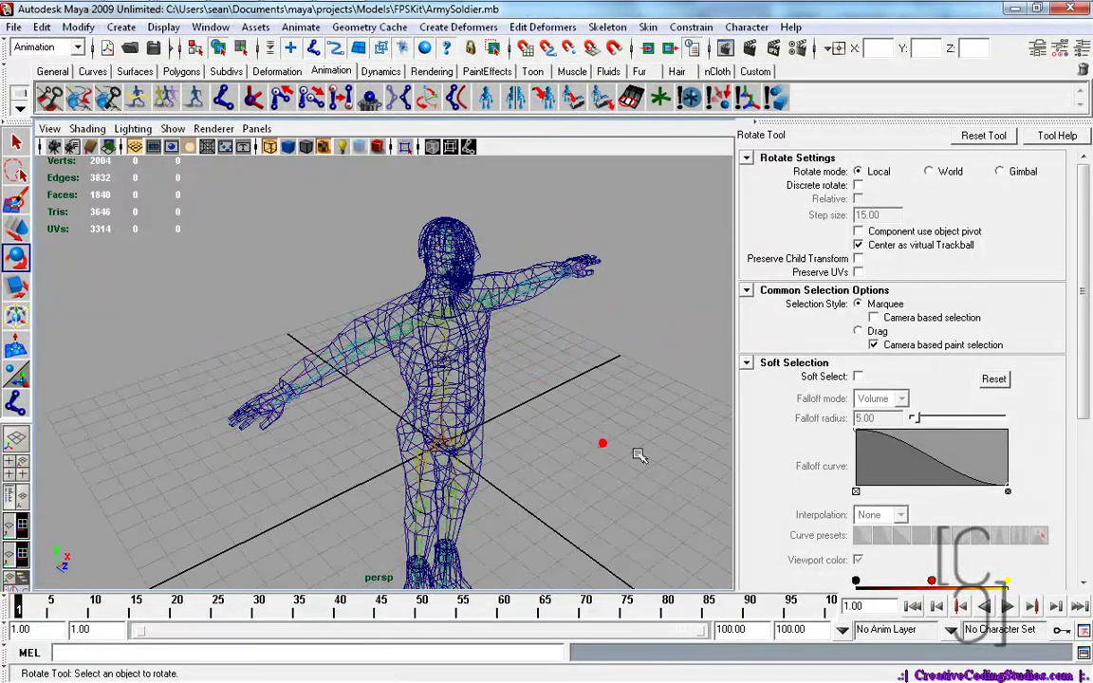
# - Select the body mesh and display it with textured shading, seen close up from behind
pyautogui.keyDown('alt'); pyautogui.moveTo(649, 471); pyautogui.dragTo(548, 491); pyautogui.keyUp('alt')
pyautogui.keyDown('alt'); pyautogui.moveTo(547, 543); pyautogui.dragTo(543, 413, button='middle'); pyautogui.keyUp('alt')
pyautogui.moveTo(543, 413)
pyautogui.keyDown('alt'); pyautogui.mouseDown()
pyautogui.moveTo(581, 440)
pyautogui.moveTo(440, 422)
pyautogui.moveTo(504, 412)
pyautogui.moveTo(561, 460)
pyautogui.moveTo(398, 300)
pyautogui.moveTo(223, 467)
pyautogui.moveTo(207, 469)
pyautogui.moveTo(371, 474)
pyautogui.moveTo(362, 460)
pyautogui.moveTo(503, 450)
pyautogui.mouseUp(); pyautogui.keyUp('alt')
pyautogui.click(398, 300)
pyautogui.click(372, 474)
pyautogui.scroll(5, 391, 349)
pyautogui.click(389, 188)
pyautogui.press('6')
pyautogui.keyDown('alt'); pyautogui.moveTo(515, 286); pyautogui.dragTo(446, 422, button='middle'); pyautogui.keyUp('alt')
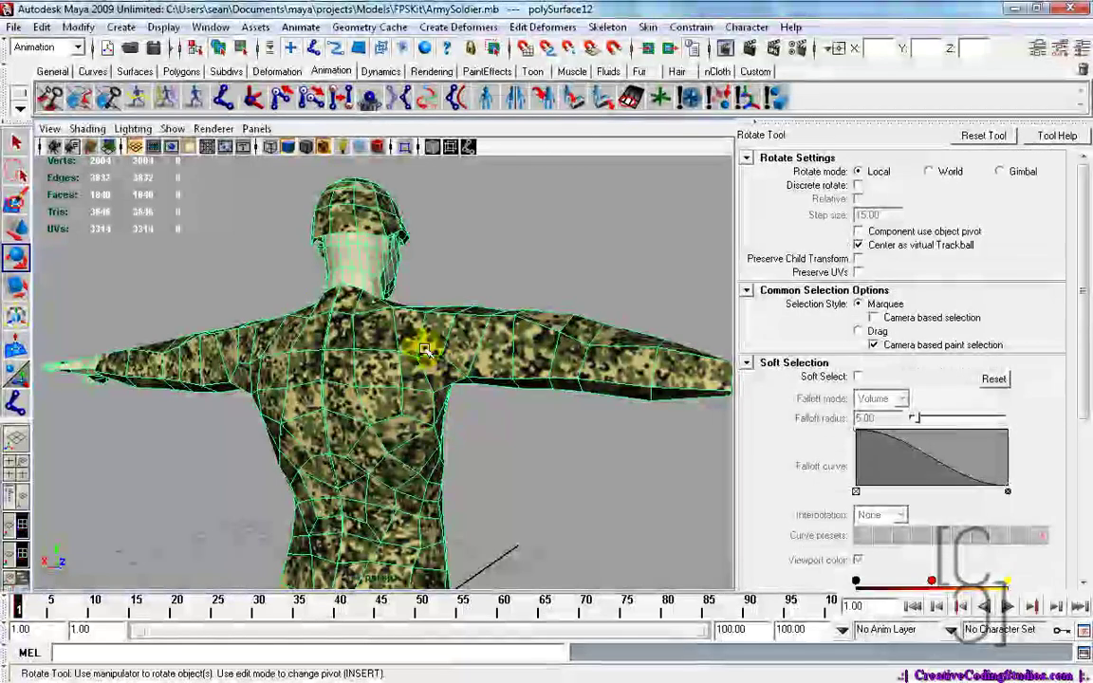
# - Rotate the right shoulder joint slightly downward and examine how the mesh deforms around the armpit and upper back
pyautogui.click(447, 392)
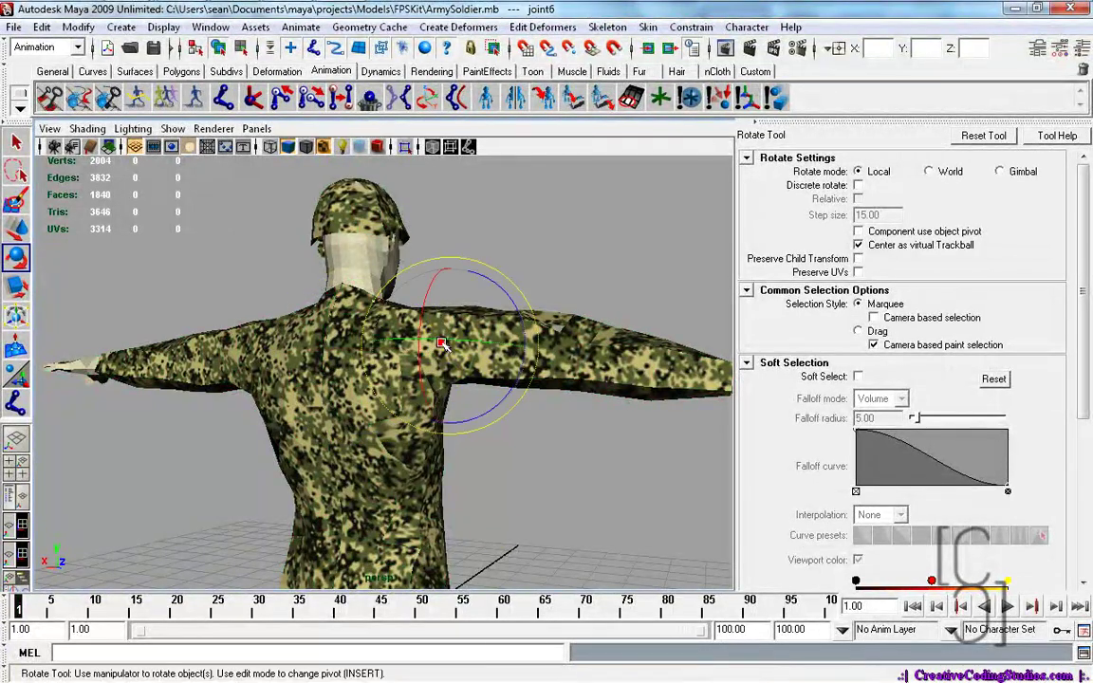
pyautogui.moveTo(517, 325); pyautogui.dragTo(530, 353)
pyautogui.scroll(5, 512, 429)
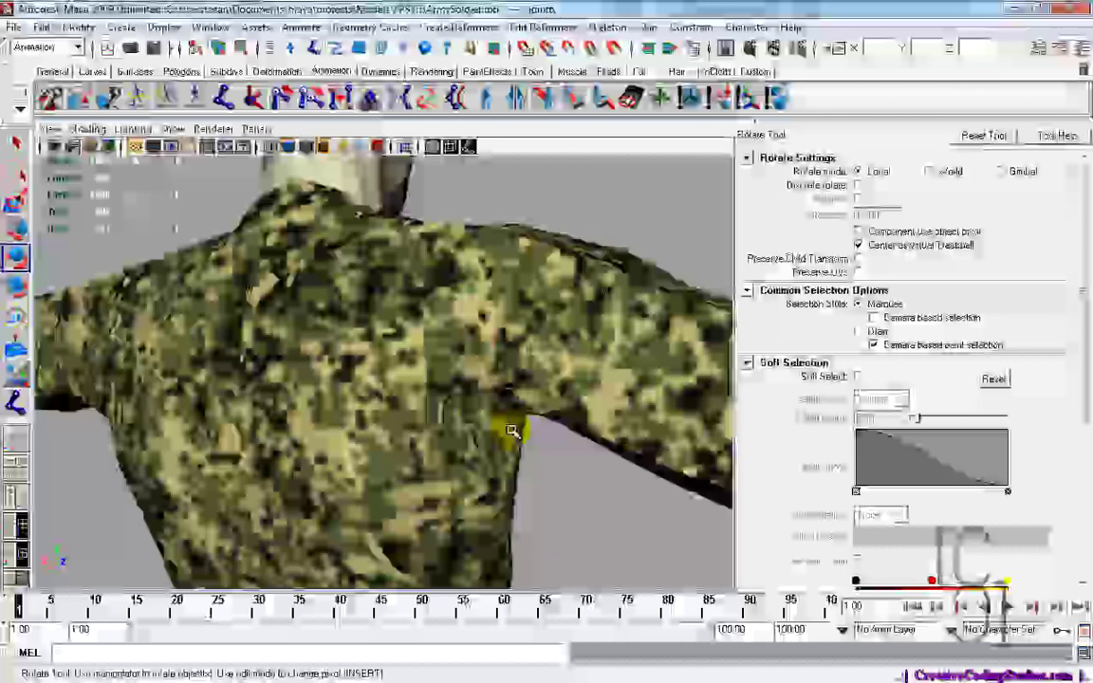
pyautogui.keyDown('alt'); pyautogui.moveTo(510, 459); pyautogui.dragTo(490, 423); pyautogui.keyUp('alt')
pyautogui.keyDown('alt'); pyautogui.moveTo(491, 424); pyautogui.dragTo(463, 267, button='middle'); pyautogui.keyUp('alt')
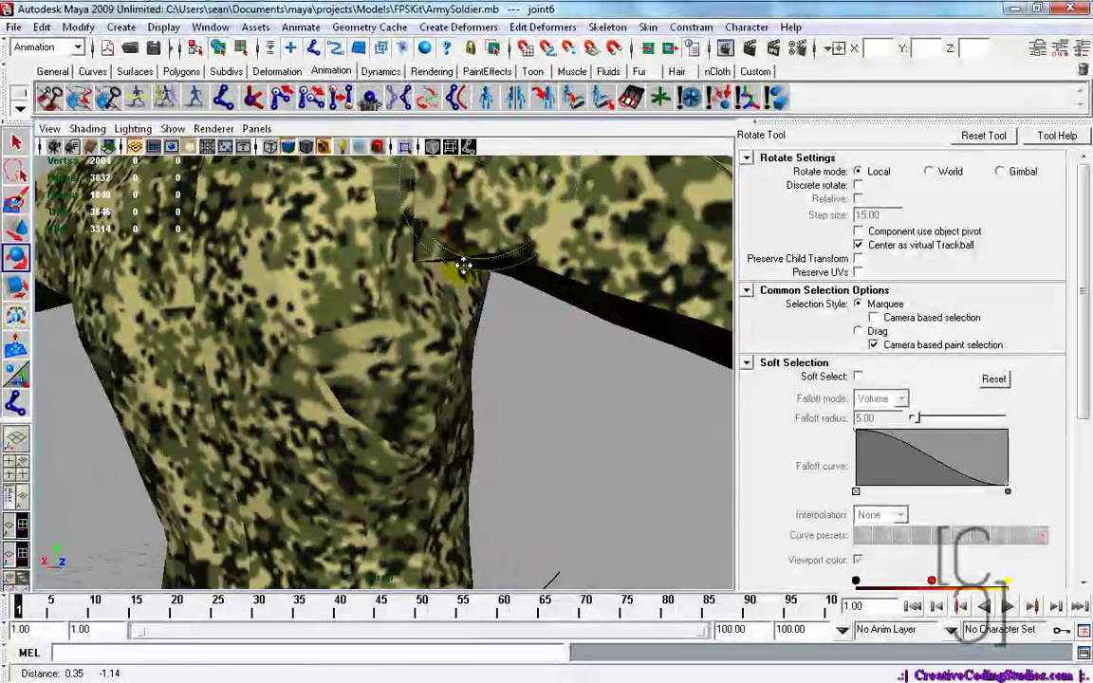
pyautogui.keyDown('alt'); pyautogui.moveTo(474, 446); pyautogui.dragTo(455, 409); pyautogui.keyUp('alt')
pyautogui.scroll(-5, 473, 483)
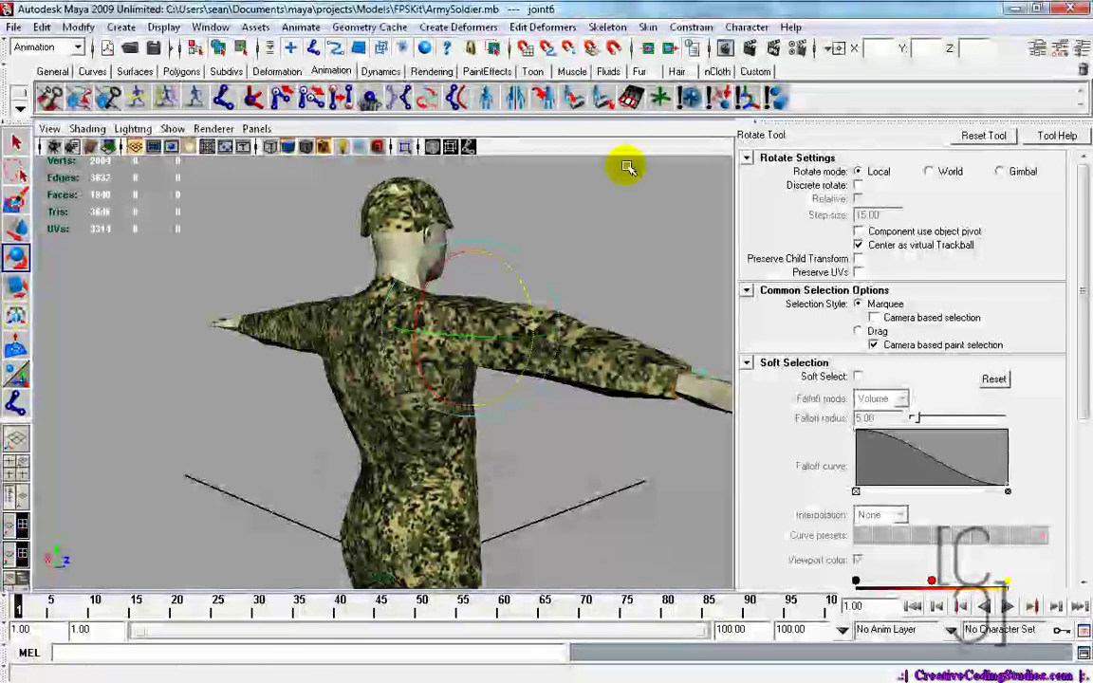
# - Select the body mesh and open the Paint Skin Weights Tool with its settings
pyautogui.click(554, 439)
pyautogui.keyDown('alt'); pyautogui.moveTo(580, 454); pyautogui.dragTo(381, 461); pyautogui.keyUp('alt')
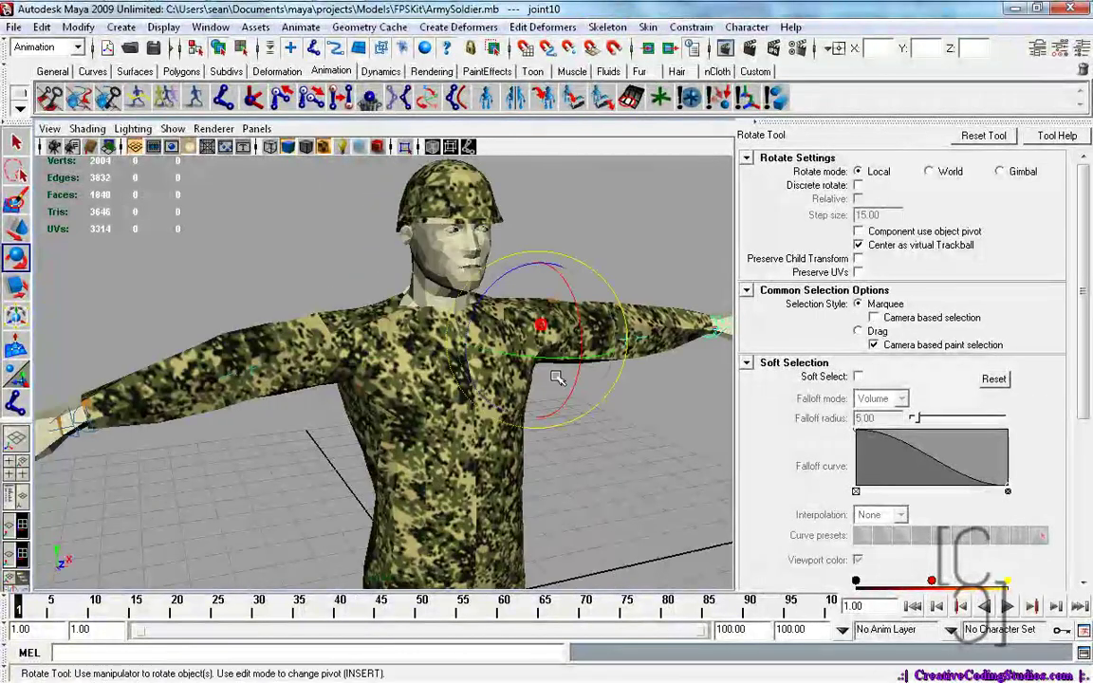
pyautogui.click(525, 444)
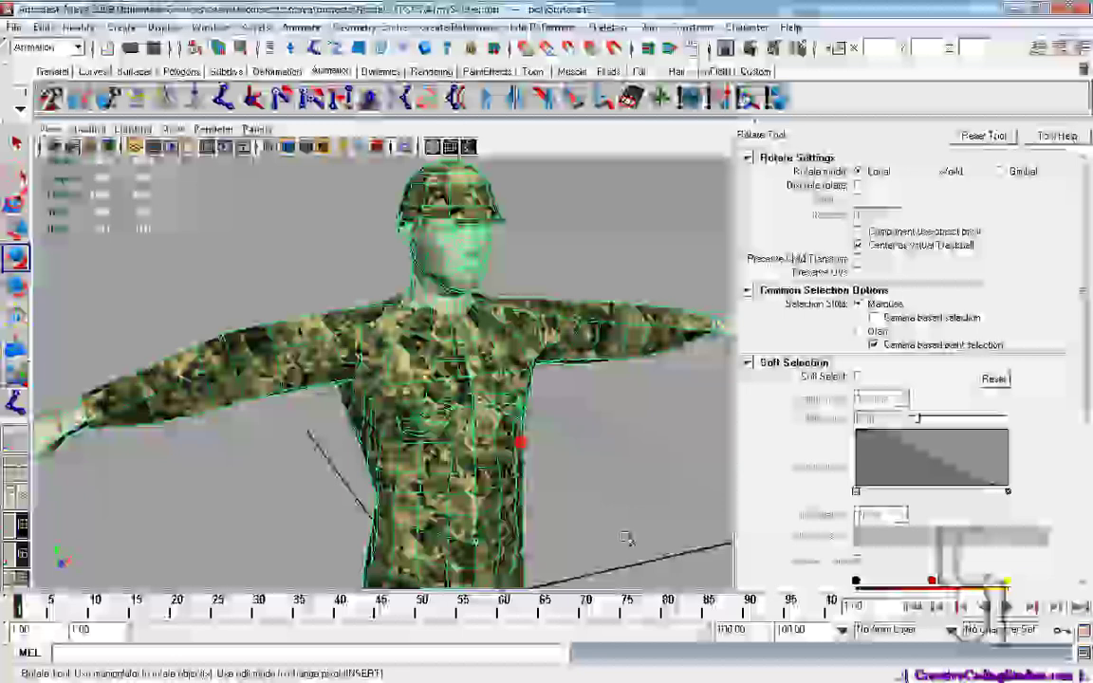
pyautogui.keyDown('alt'); pyautogui.moveTo(622, 397); pyautogui.dragTo(630, 317, button='middle'); pyautogui.keyUp('alt')
pyautogui.click(646, 28)
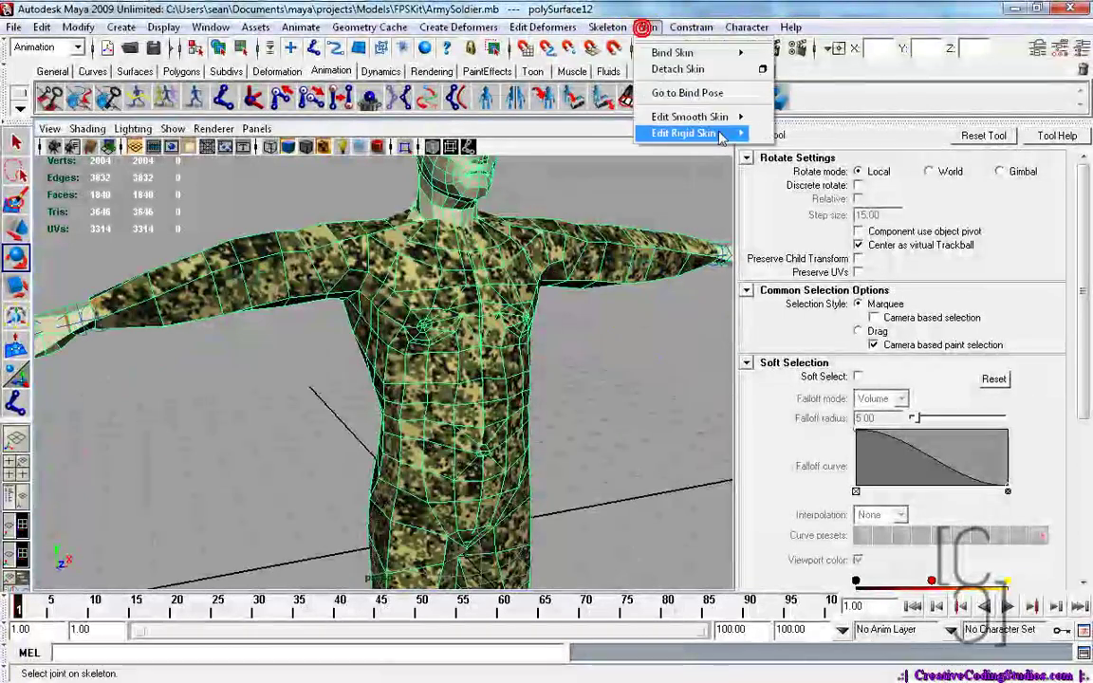
pyautogui.moveTo(726, 117)
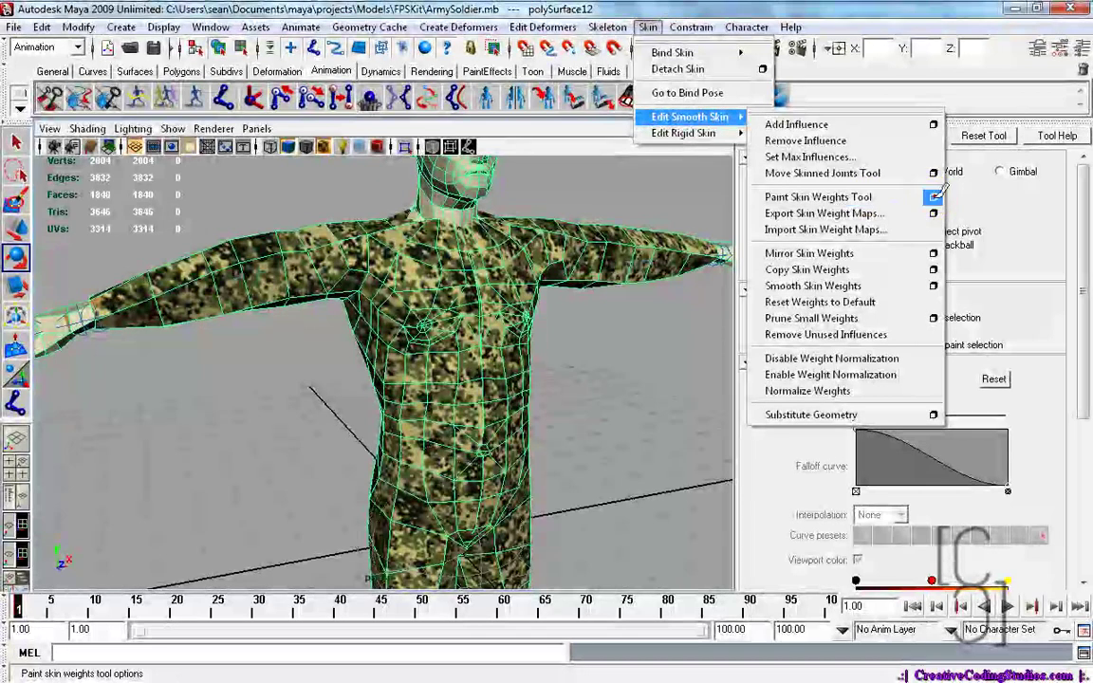
pyautogui.click(934, 196)
# - Display the skin weights of joint1, switch to the joint2 influence and examine its coverage from the back and front
pyautogui.keyDown('alt'); pyautogui.moveTo(638, 353); pyautogui.dragTo(306, 463); pyautogui.keyUp('alt')
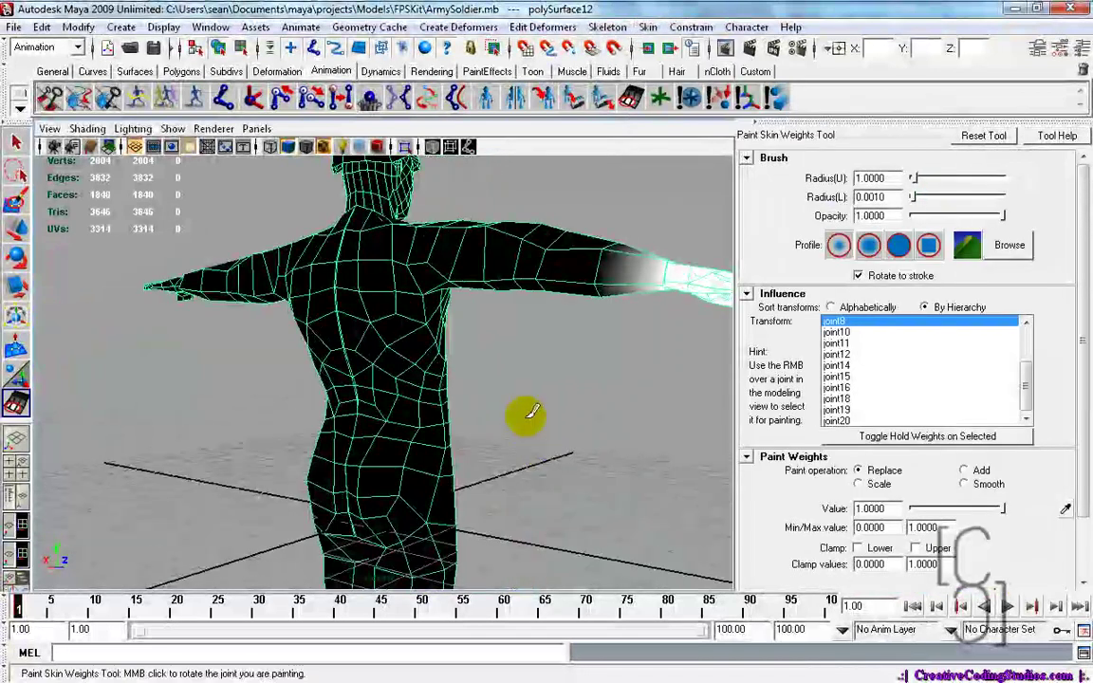
pyautogui.keyDown('alt'); pyautogui.moveTo(571, 436); pyautogui.dragTo(556, 454, button='middle'); pyautogui.keyUp('alt')
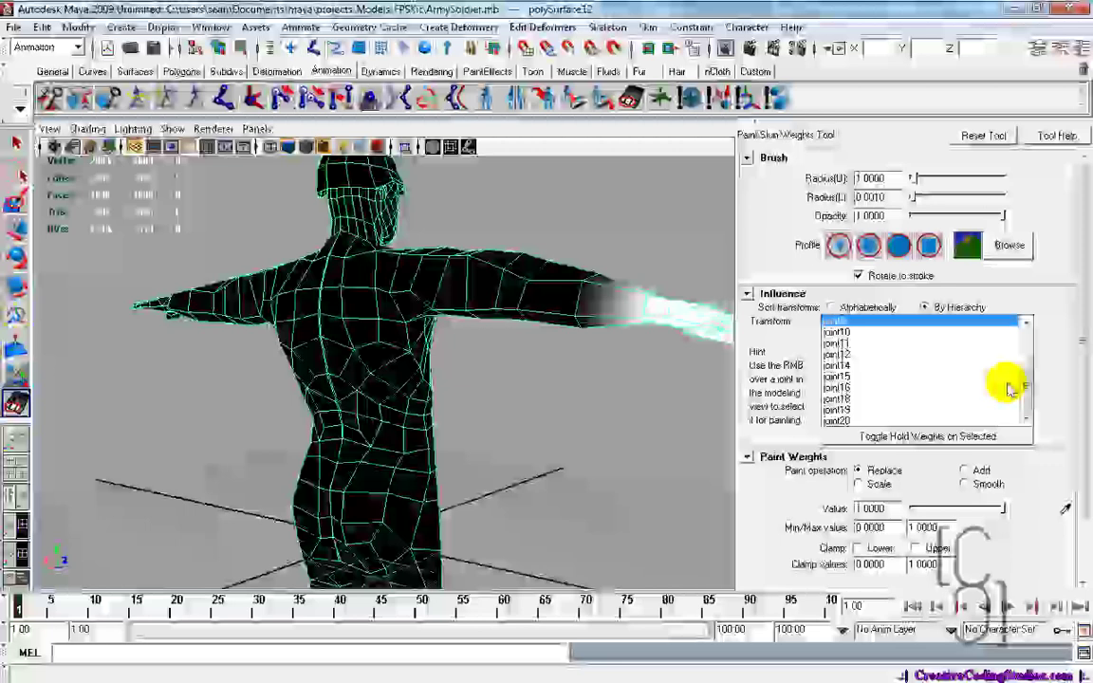
pyautogui.moveTo(1023, 387); pyautogui.dragTo(1025, 332)
pyautogui.click(835, 320)
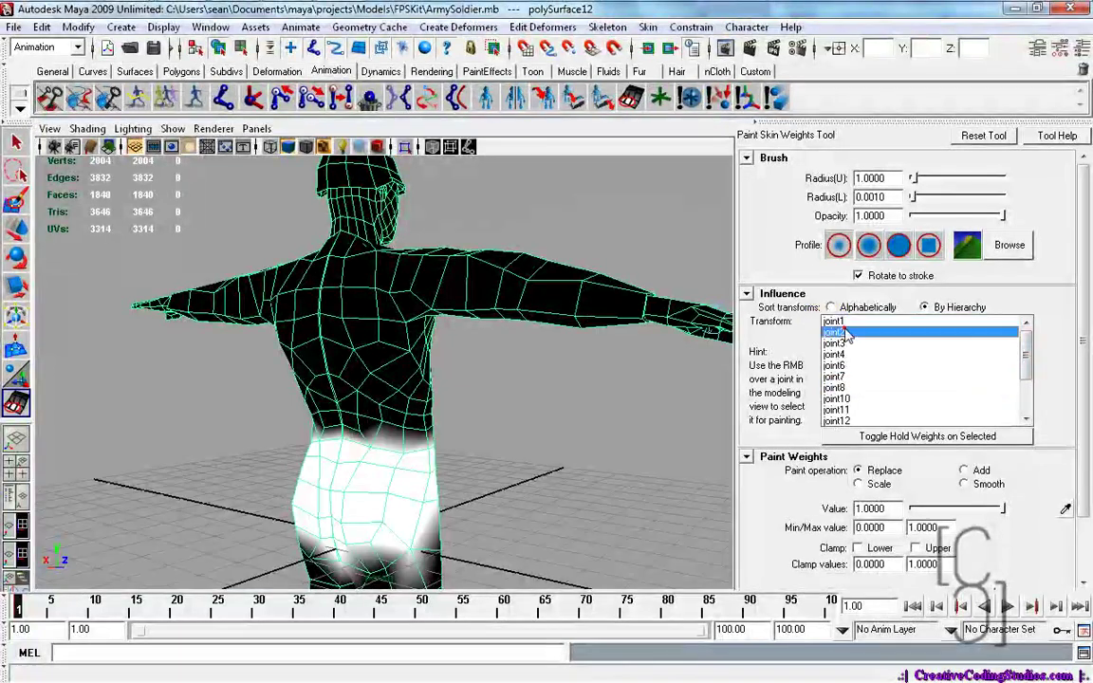
pyautogui.click(835, 333)
pyautogui.moveTo(531, 408)
pyautogui.keyDown('alt'); pyautogui.mouseDown()
pyautogui.moveTo(370, 413)
pyautogui.moveTo(471, 424)
pyautogui.mouseUp(); pyautogui.keyUp('alt')
pyautogui.keyDown('alt'); pyautogui.moveTo(249, 377); pyautogui.dragTo(190, 346); pyautogui.keyUp('alt')
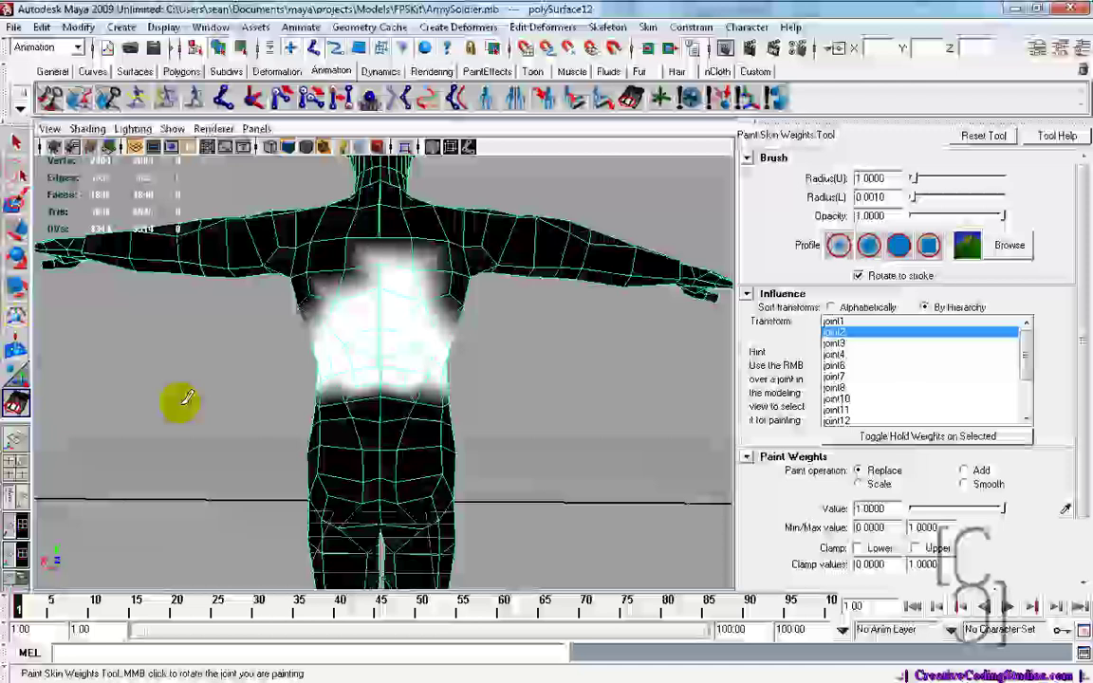
pyautogui.moveTo(183, 399)
pyautogui.keyDown('alt'); pyautogui.mouseDown()
pyautogui.moveTo(208, 420)
pyautogui.moveTo(593, 427)
pyautogui.mouseUp(); pyautogui.keyUp('alt')
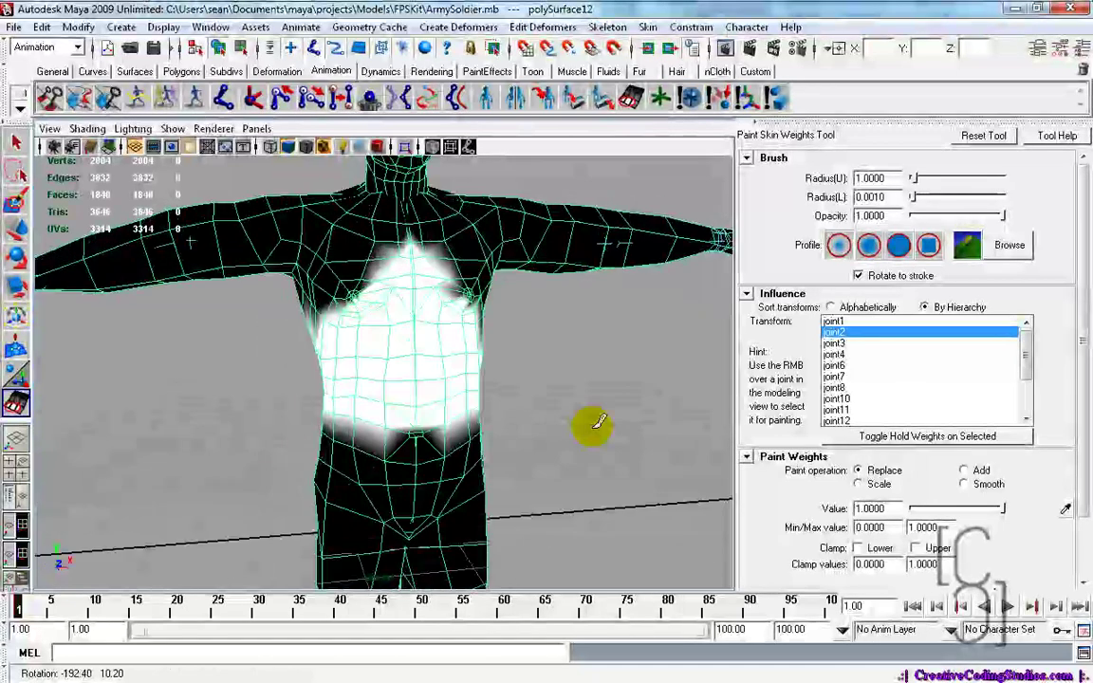
# - Display the joint3 influence, compare it with other upper-body joints, and examine its weights across the chest and shoulders
pyautogui.click(871, 343)
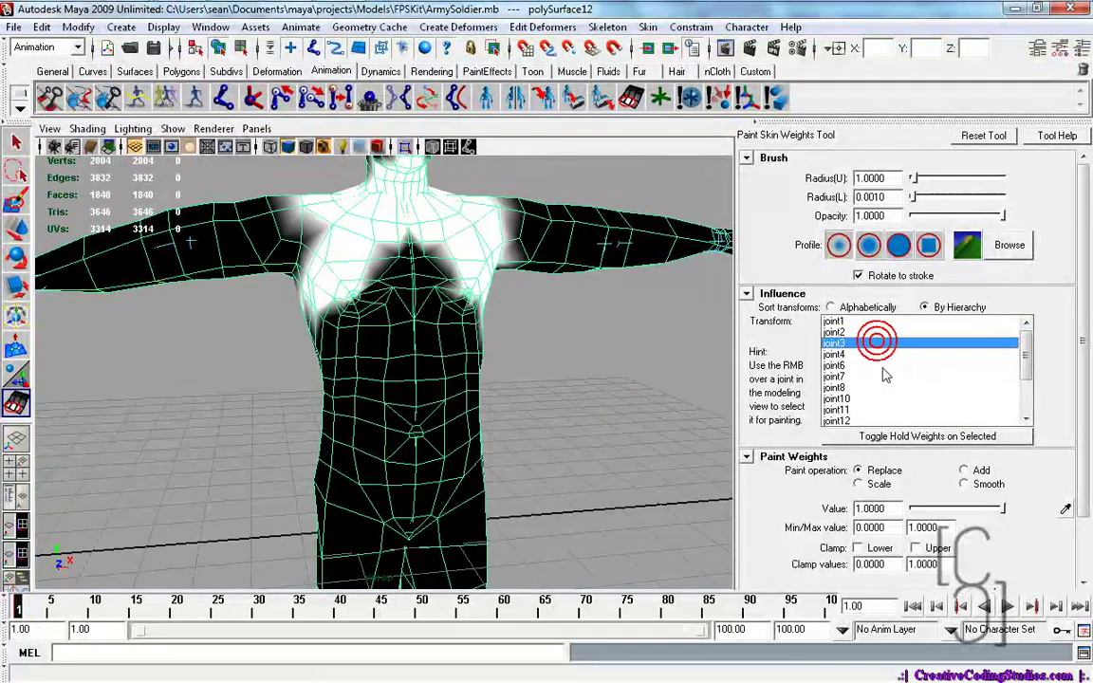
pyautogui.click(882, 366)
pyautogui.click(865, 399)
pyautogui.click(872, 344)
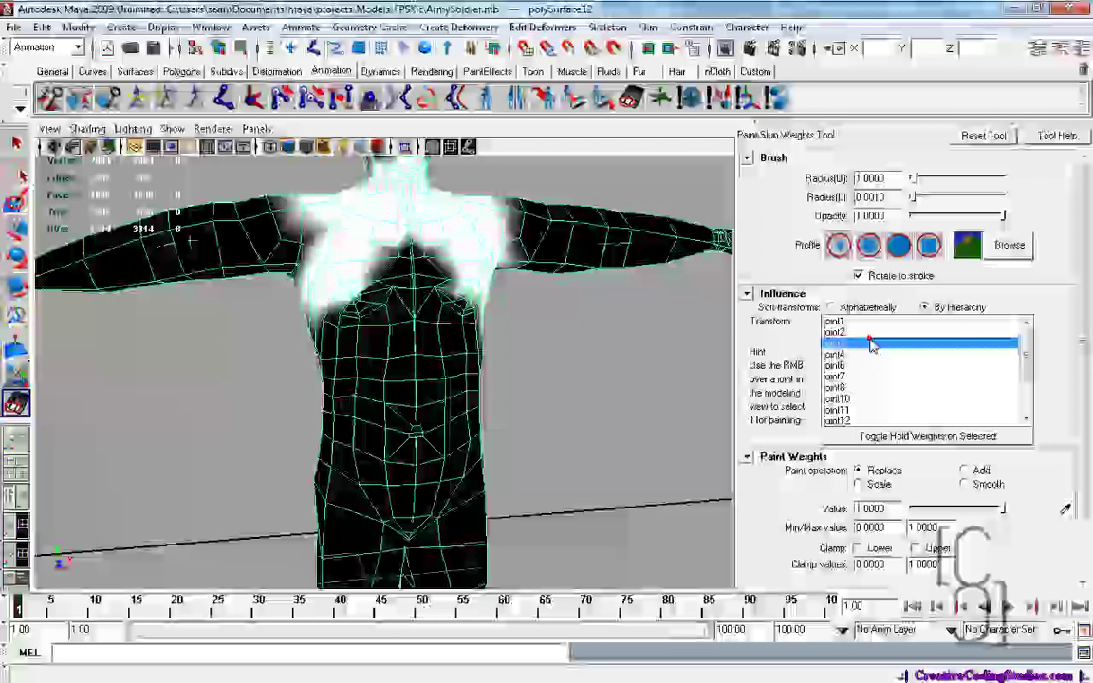
pyautogui.moveTo(536, 351)
pyautogui.keyDown('alt'); pyautogui.mouseDown()
pyautogui.moveTo(517, 352)
pyautogui.moveTo(489, 406)
pyautogui.mouseUp(); pyautogui.keyUp('alt')
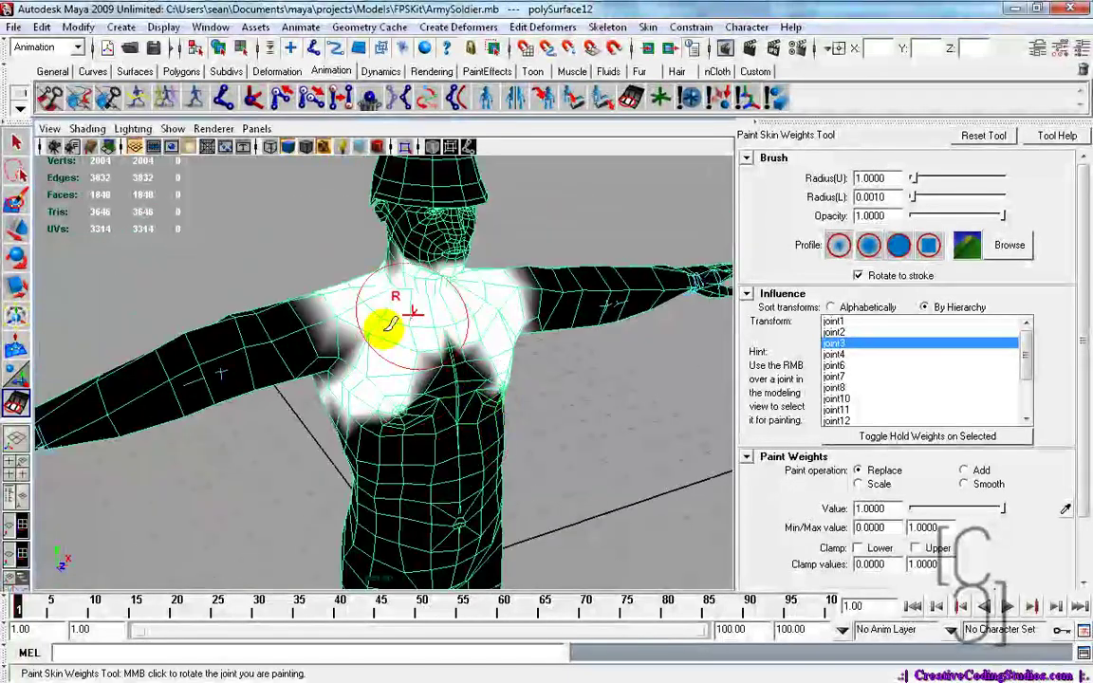
# - Display the joint16 influence and examine its weights around the foot and ankle
pyautogui.click(859, 386)
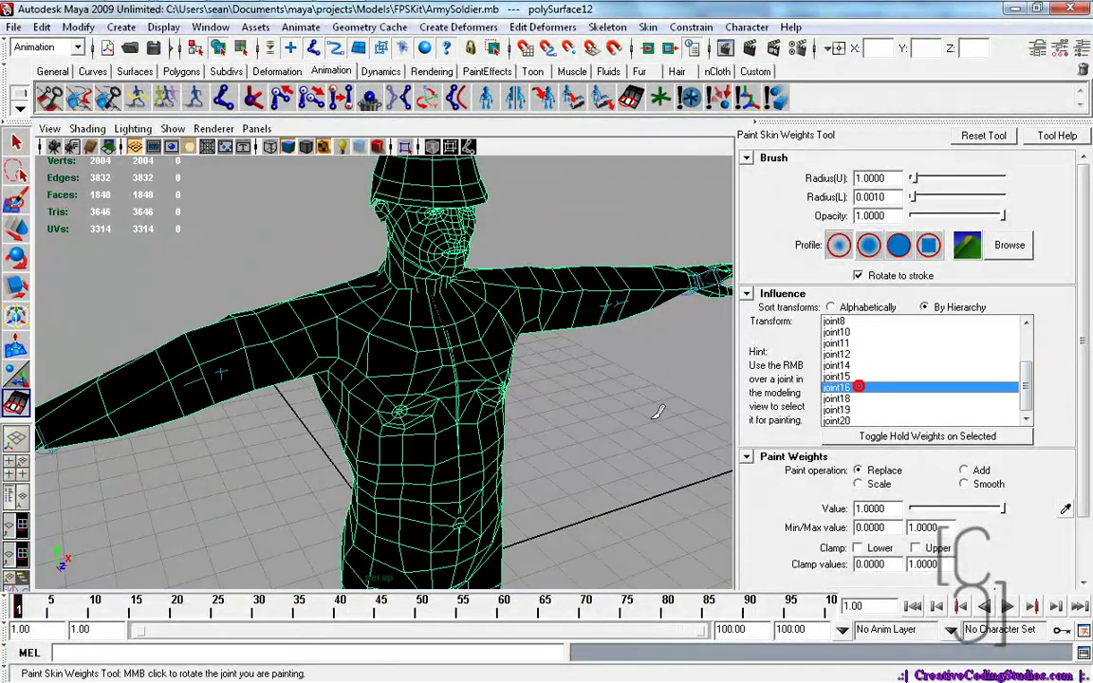
pyautogui.scroll(-8, 569, 465)
pyautogui.keyDown('alt'); pyautogui.moveTo(532, 495); pyautogui.dragTo(542, 378, button='middle'); pyautogui.keyUp('alt')
pyautogui.scroll(4, 557, 396)
pyautogui.keyDown('alt'); pyautogui.moveTo(560, 392); pyautogui.dragTo(542, 435, button='right'); pyautogui.keyUp('alt')
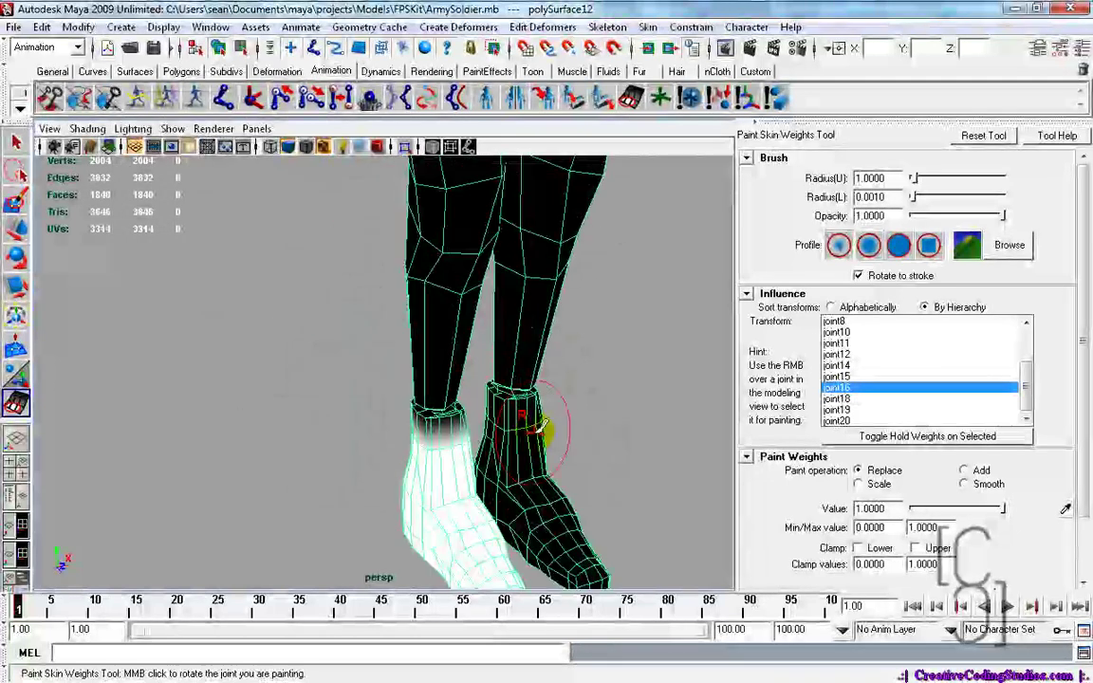
pyautogui.keyDown('alt'); pyautogui.moveTo(542, 435); pyautogui.dragTo(458, 366); pyautogui.keyUp('alt')
# - Display the joint18 and joint20 influences and examine their weights on the legs and feet
pyautogui.click(850, 400)
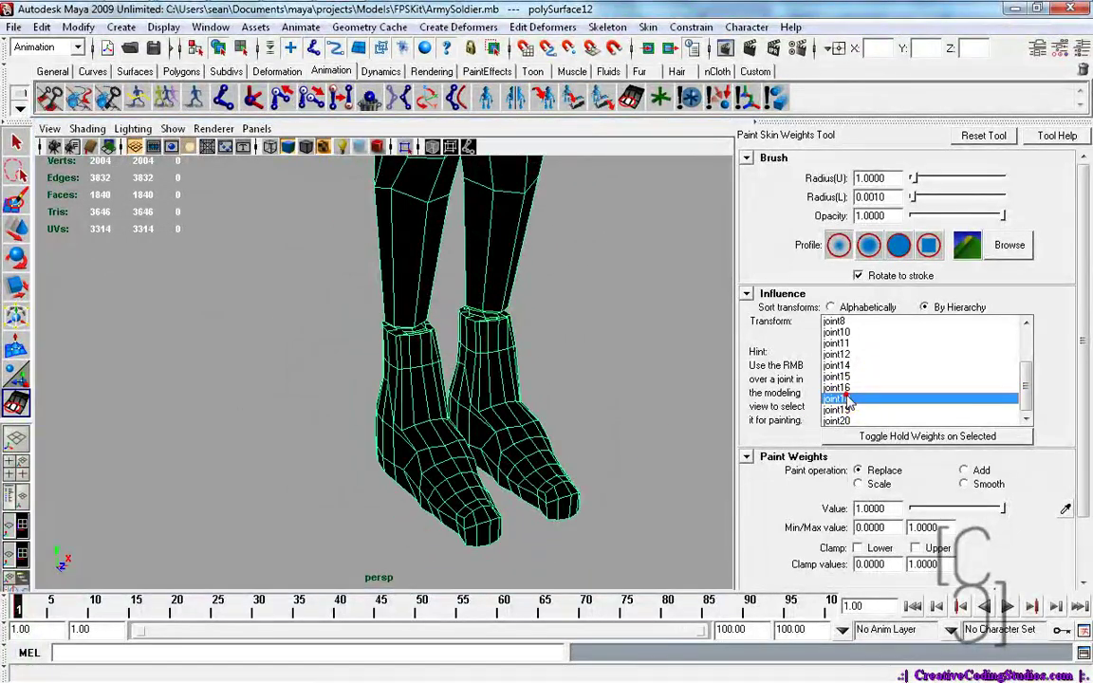
pyautogui.scroll(-10, 512, 361)
pyautogui.keyDown('alt'); pyautogui.moveTo(491, 309); pyautogui.dragTo(492, 382, button='middle'); pyautogui.keyUp('alt')
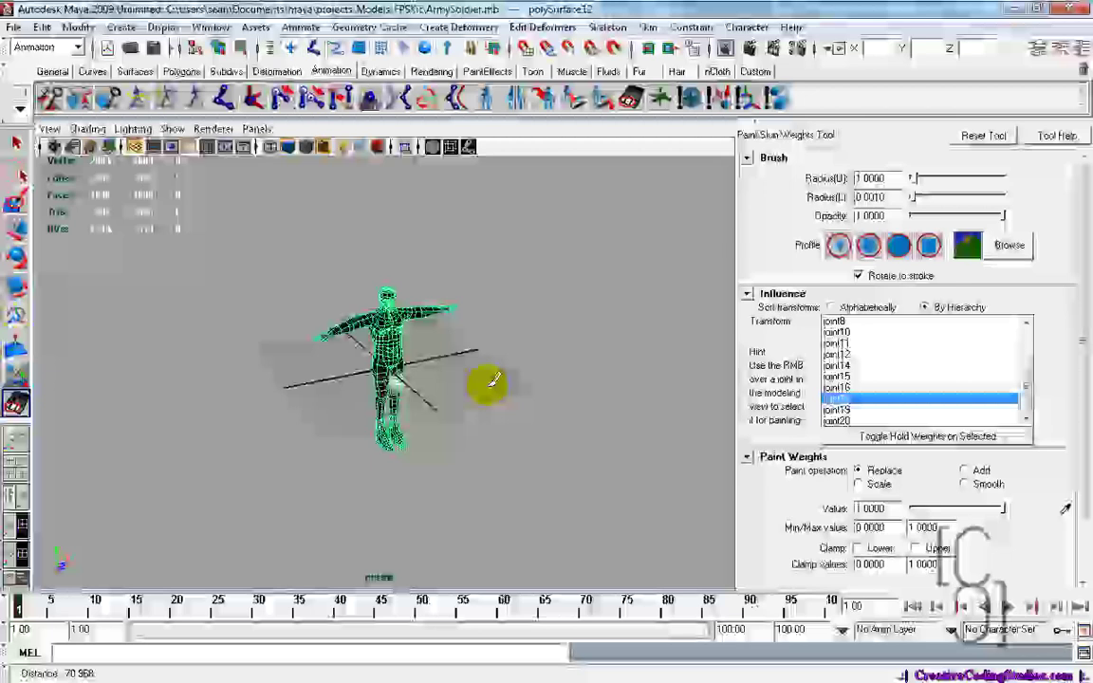
pyautogui.scroll(8, 499, 439)
pyautogui.scroll(-2, 497, 444)
pyautogui.scroll(-1, 852, 430)
pyautogui.click(866, 380)
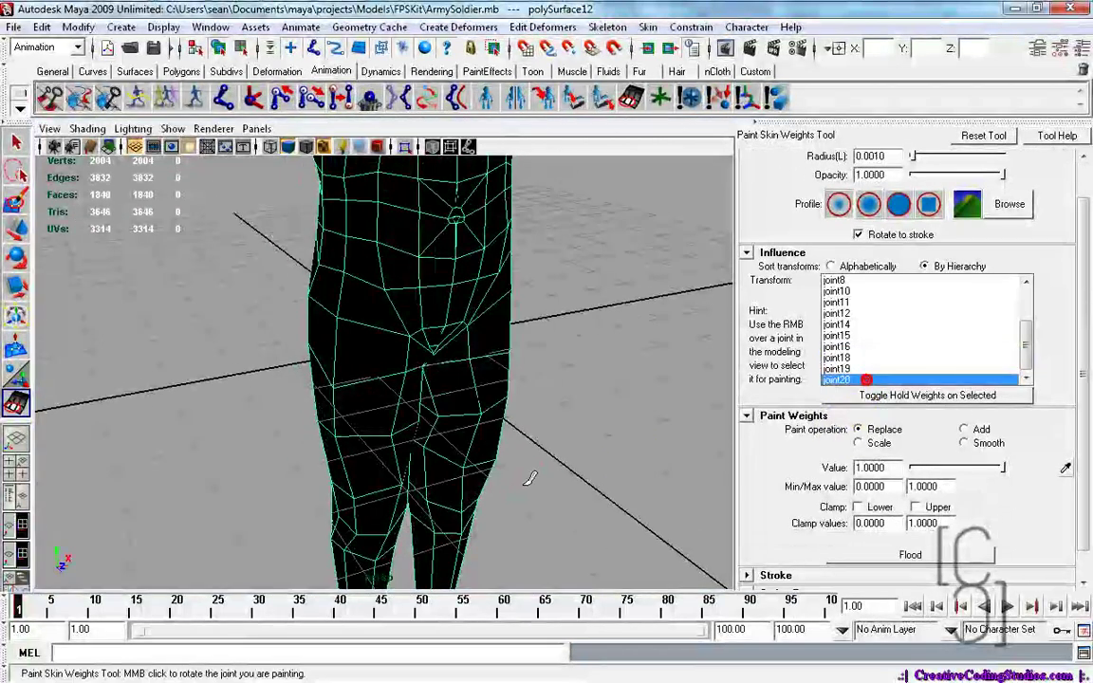
pyautogui.scroll(-8, 529, 480)
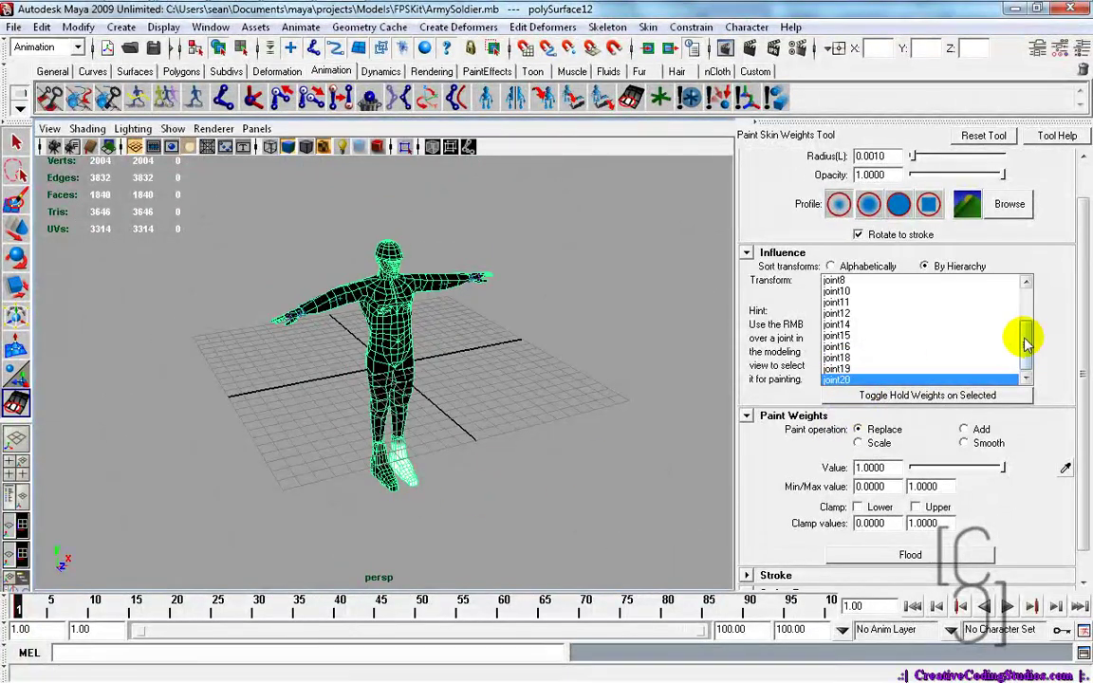
# - Review the joint1, joint3 and joint4 influences and make joint6 the influence shown for painting
pyautogui.moveTo(1027, 344); pyautogui.dragTo(925, 285)
pyautogui.click(843, 281)
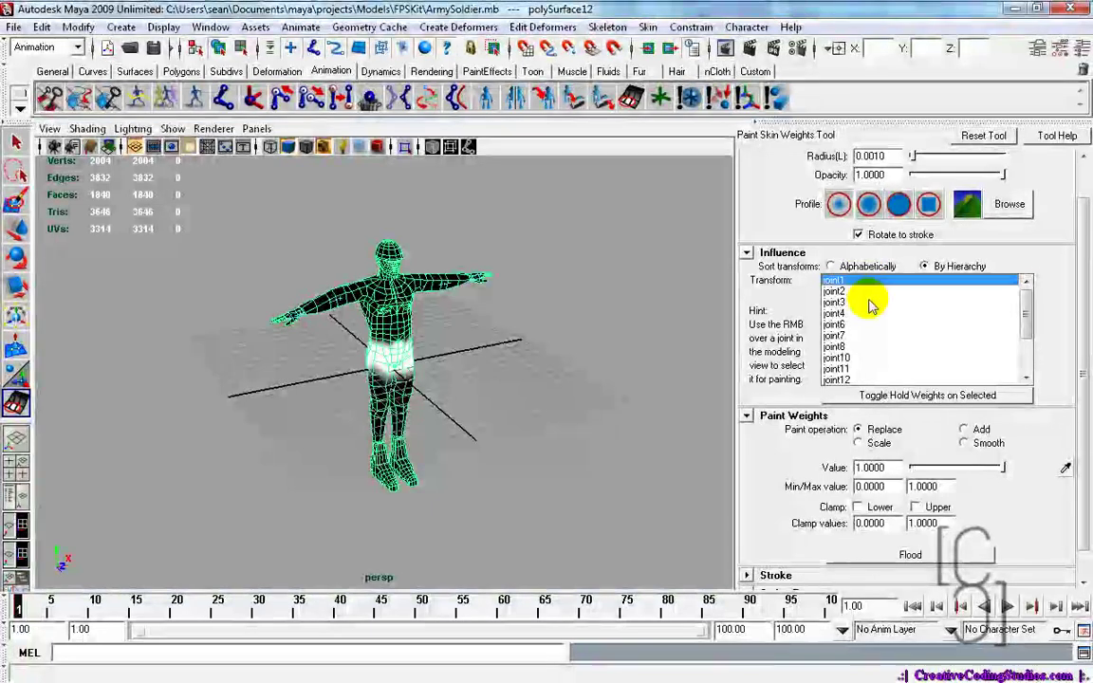
pyautogui.click(869, 303)
pyautogui.click(872, 315)
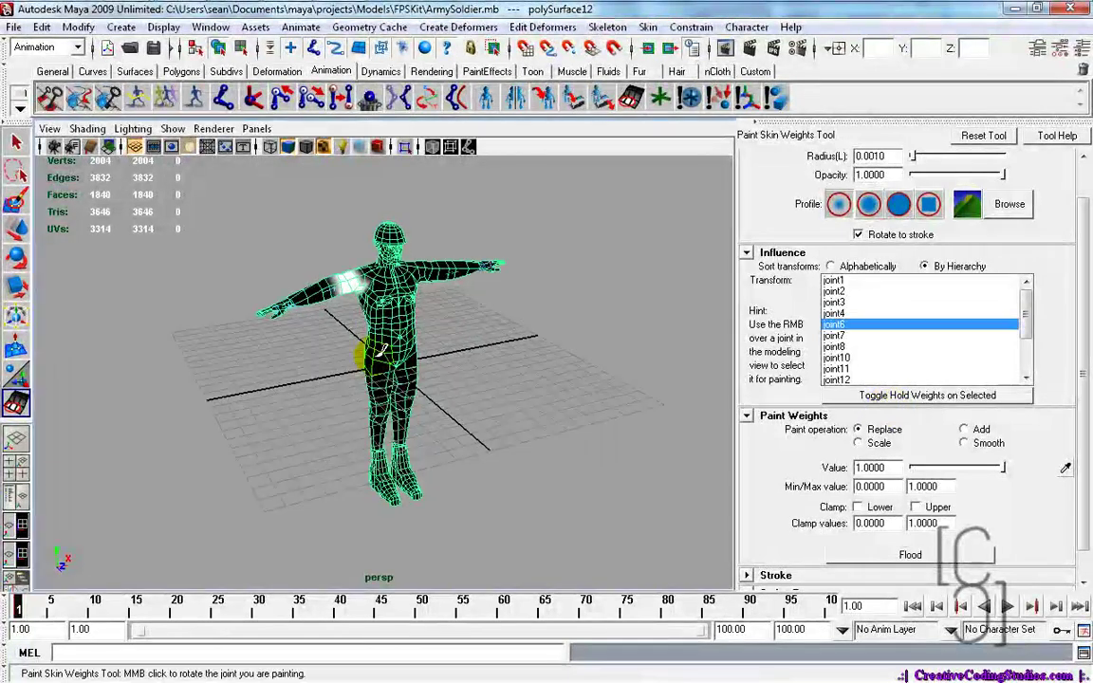
# - Examine the joint6 weights around the right shoulder, armpit and upper back from behind
pyautogui.scroll(8, 378, 351)
pyautogui.keyDown('alt'); pyautogui.moveTo(274, 234); pyautogui.dragTo(291, 411, button='middle'); pyautogui.keyUp('alt')
pyautogui.keyDown('alt'); pyautogui.moveTo(271, 273); pyautogui.dragTo(278, 300, button='middle'); pyautogui.keyUp('alt')
pyautogui.keyDown('alt'); pyautogui.moveTo(215, 354); pyautogui.dragTo(469, 310); pyautogui.keyUp('alt')
pyautogui.moveTo(487, 245)
pyautogui.keyDown('alt'); pyautogui.mouseDown(button='middle')
pyautogui.moveTo(403, 319)
pyautogui.moveTo(408, 261)
pyautogui.mouseUp(button='middle'); pyautogui.keyUp('alt')
pyautogui.scroll(10, 432, 275)
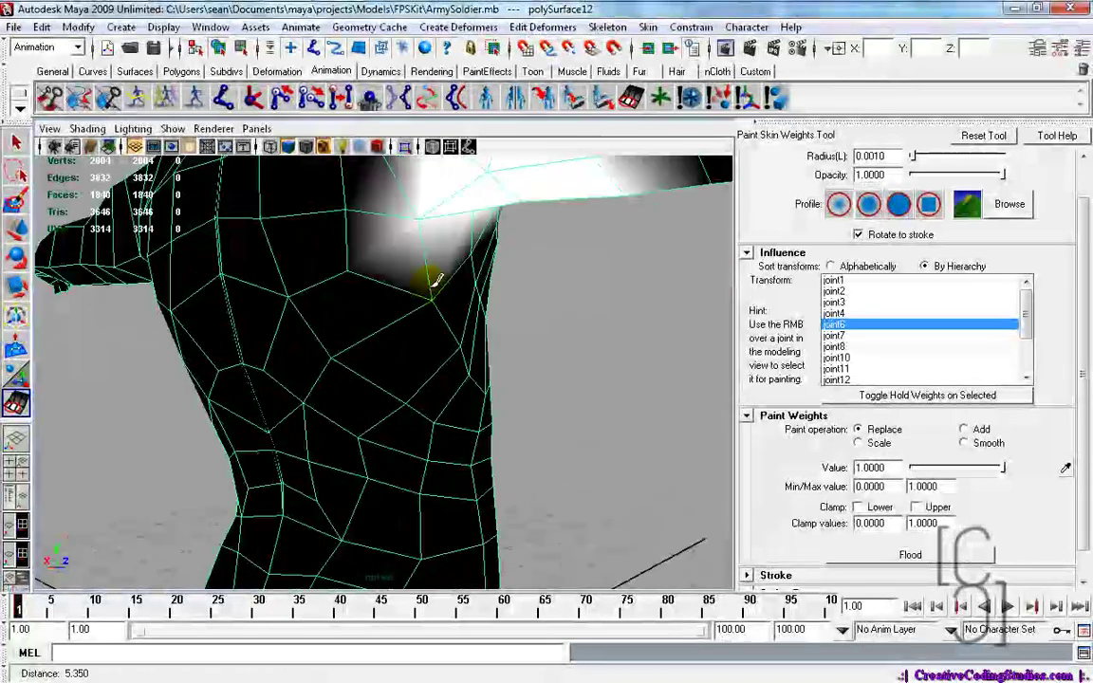
pyautogui.keyDown('alt'); pyautogui.moveTo(437, 215); pyautogui.dragTo(396, 451, button='middle'); pyautogui.keyUp('alt')
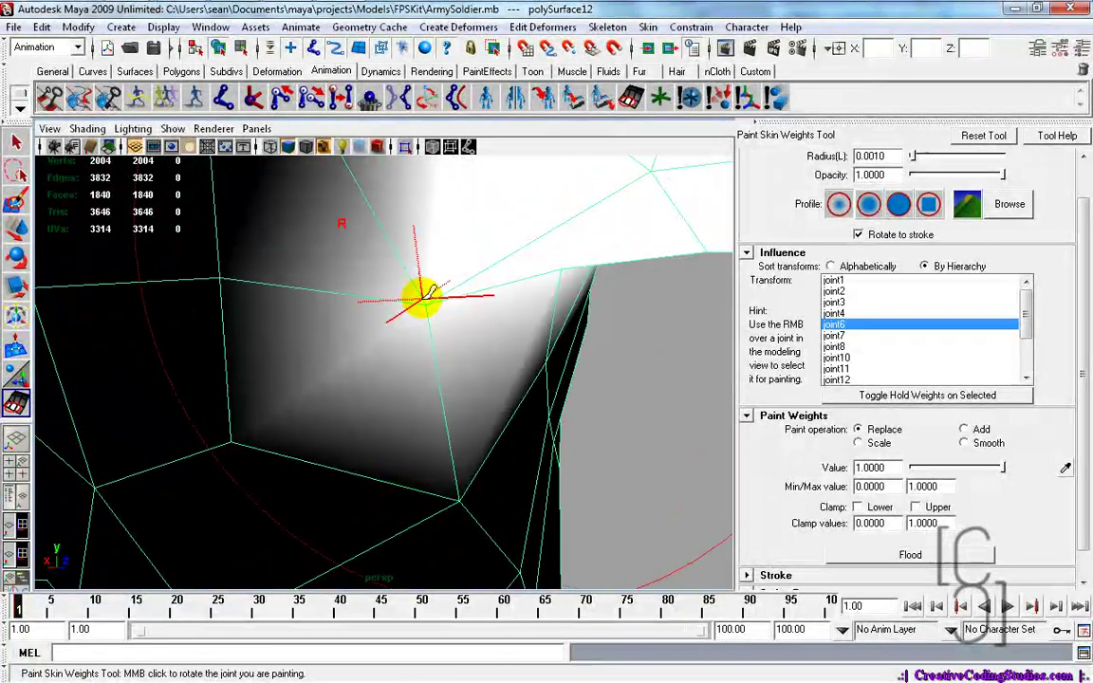
pyautogui.scroll(-8, 423, 298)
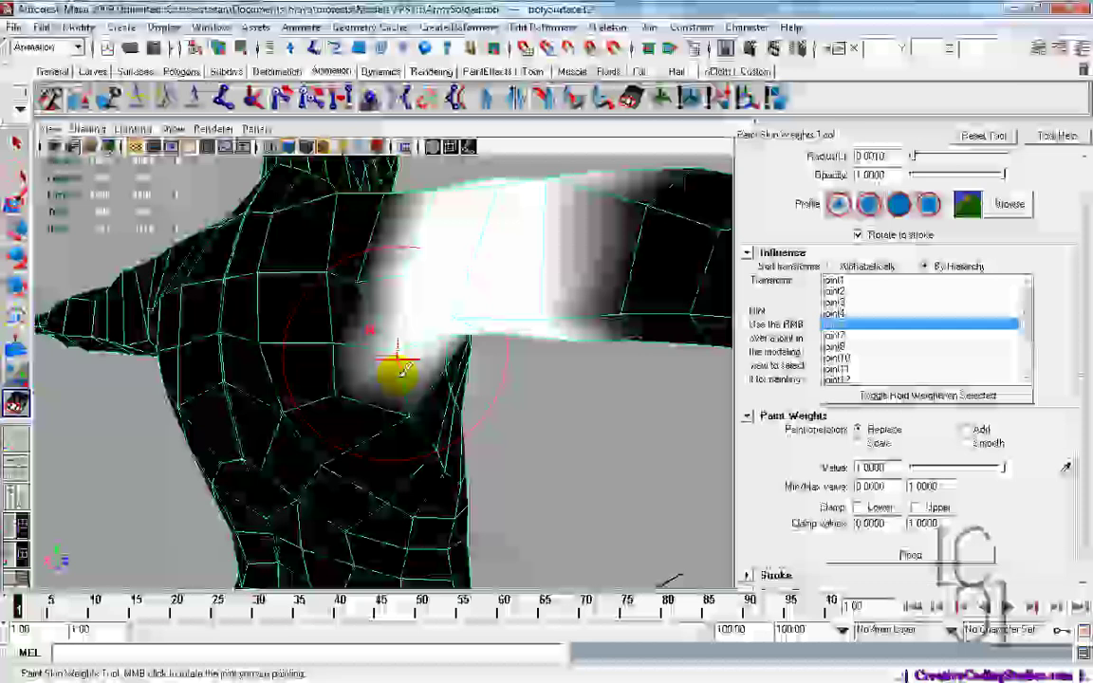
pyautogui.keyDown('alt'); pyautogui.moveTo(401, 370); pyautogui.dragTo(390, 356); pyautogui.keyUp('alt')
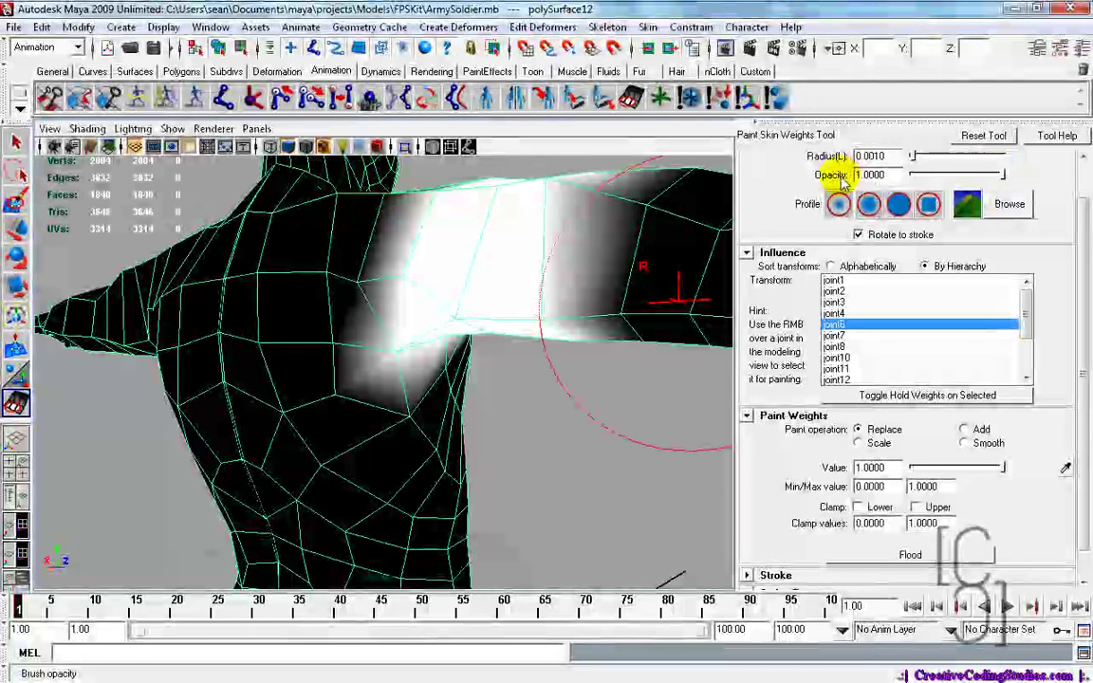
# - Set the Replace paint value to 0 and paint the joint6 weights off the upper back beside the armpit
pyautogui.moveTo(1086, 205)
pyautogui.mouseDown()
pyautogui.moveTo(1087, 262)
pyautogui.moveTo(1082, 244)
pyautogui.mouseUp()
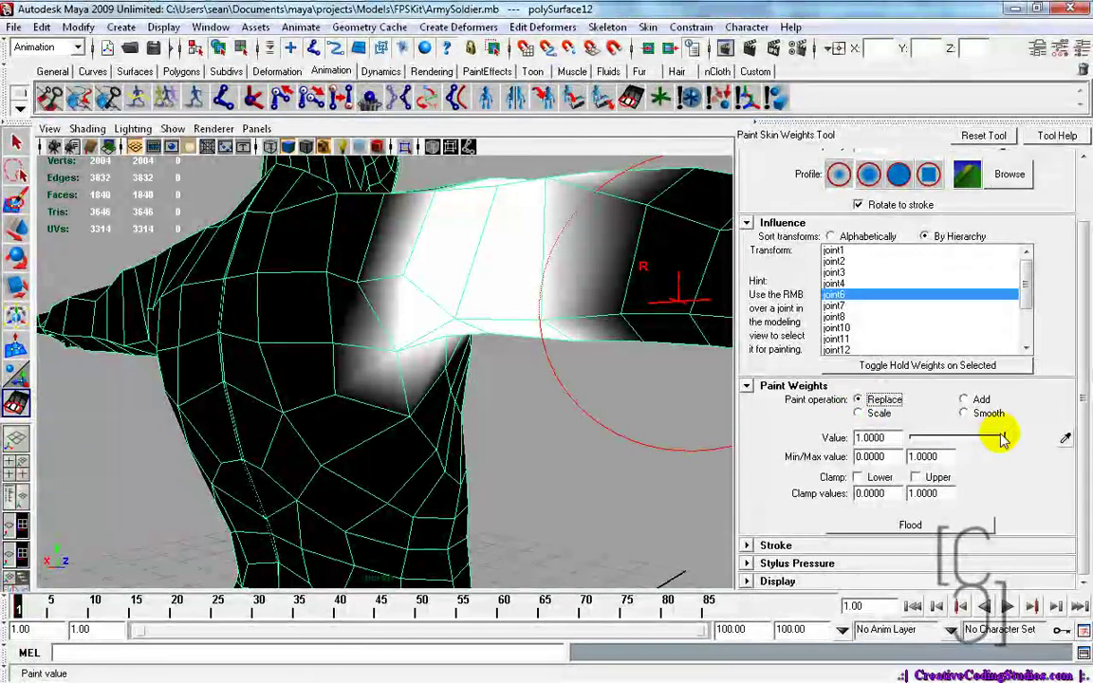
pyautogui.moveTo(916, 433); pyautogui.dragTo(911, 437)
pyautogui.moveTo(403, 353)
pyautogui.mouseDown()
pyautogui.moveTo(394, 365)
pyautogui.moveTo(464, 444)
pyautogui.moveTo(654, 428)
pyautogui.moveTo(657, 418)
pyautogui.mouseUp()
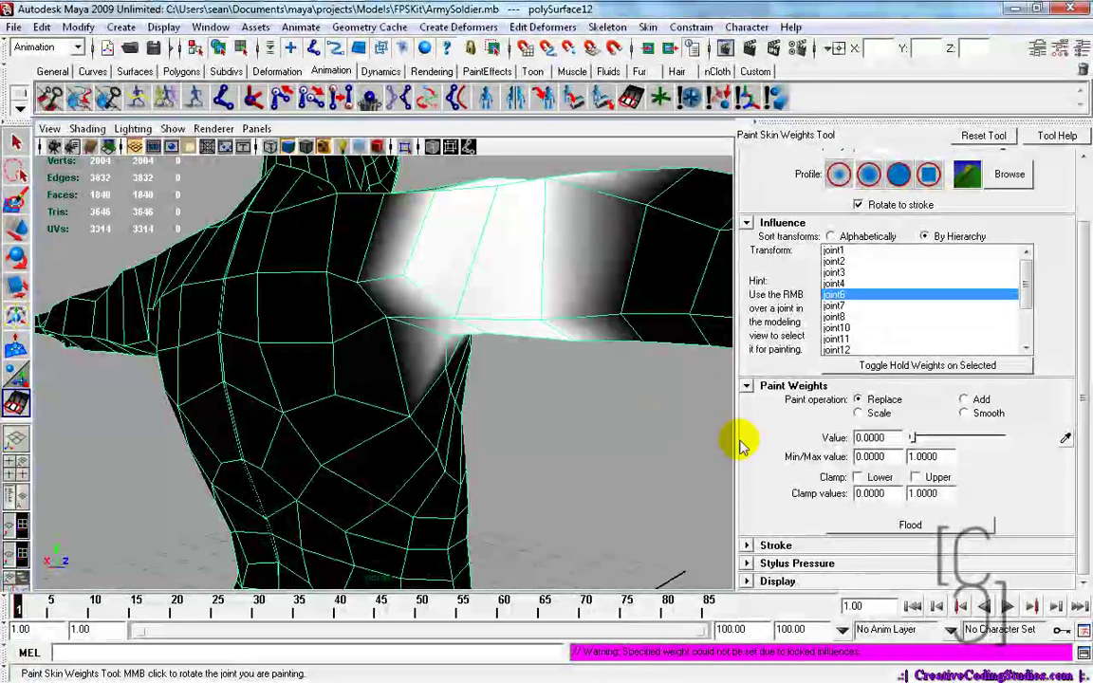
# - Paint with value 0 over the remaining joint6 weights on the side of the torso below the armpit
pyautogui.scroll(3, 517, 413)
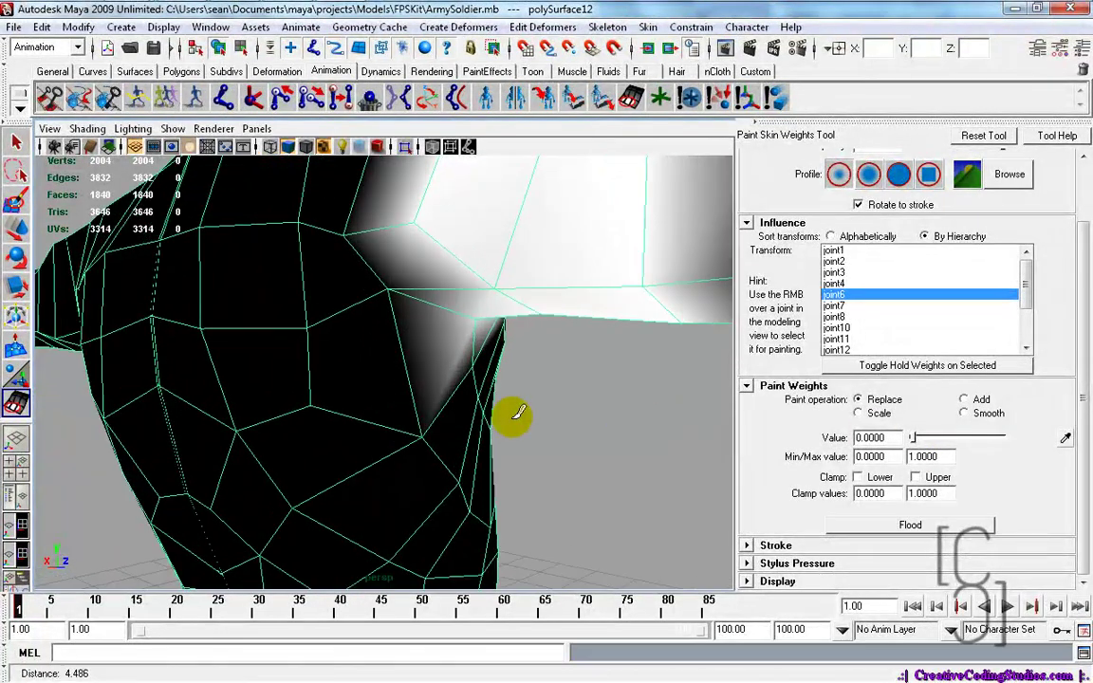
pyautogui.moveTo(515, 447)
pyautogui.keyDown('alt'); pyautogui.mouseDown()
pyautogui.moveTo(418, 402)
pyautogui.moveTo(650, 449)
pyautogui.moveTo(517, 432)
pyautogui.moveTo(491, 442)
pyautogui.moveTo(364, 394)
pyautogui.moveTo(408, 410)
pyautogui.mouseUp(); pyautogui.keyUp('alt')
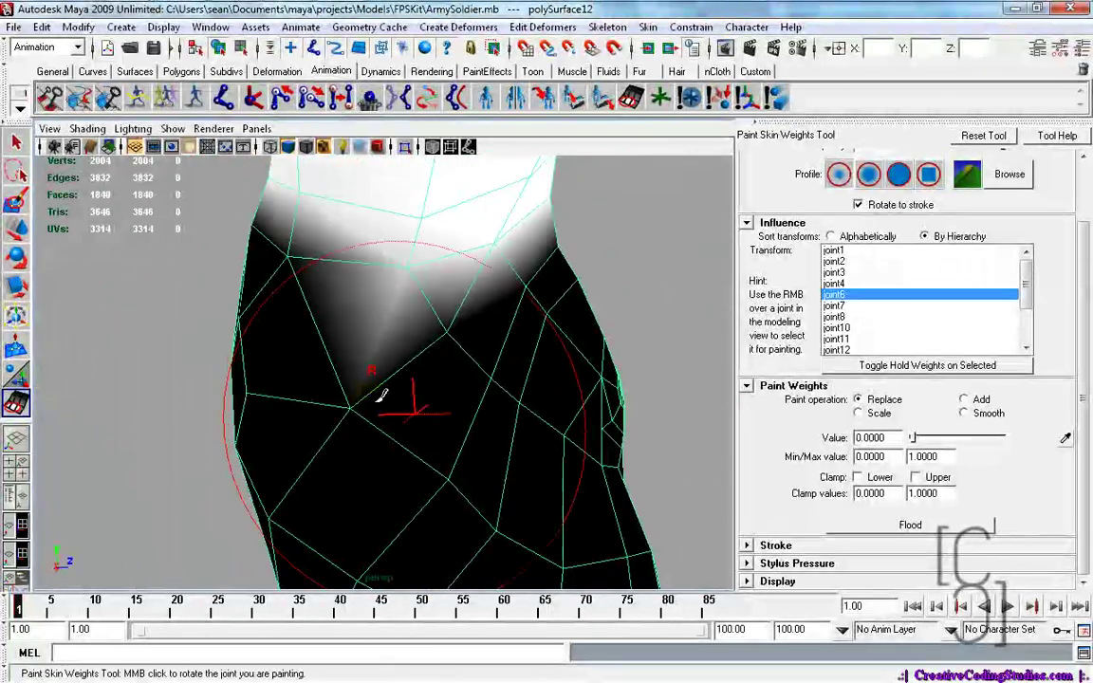
pyautogui.click(357, 399)
pyautogui.click(359, 380)
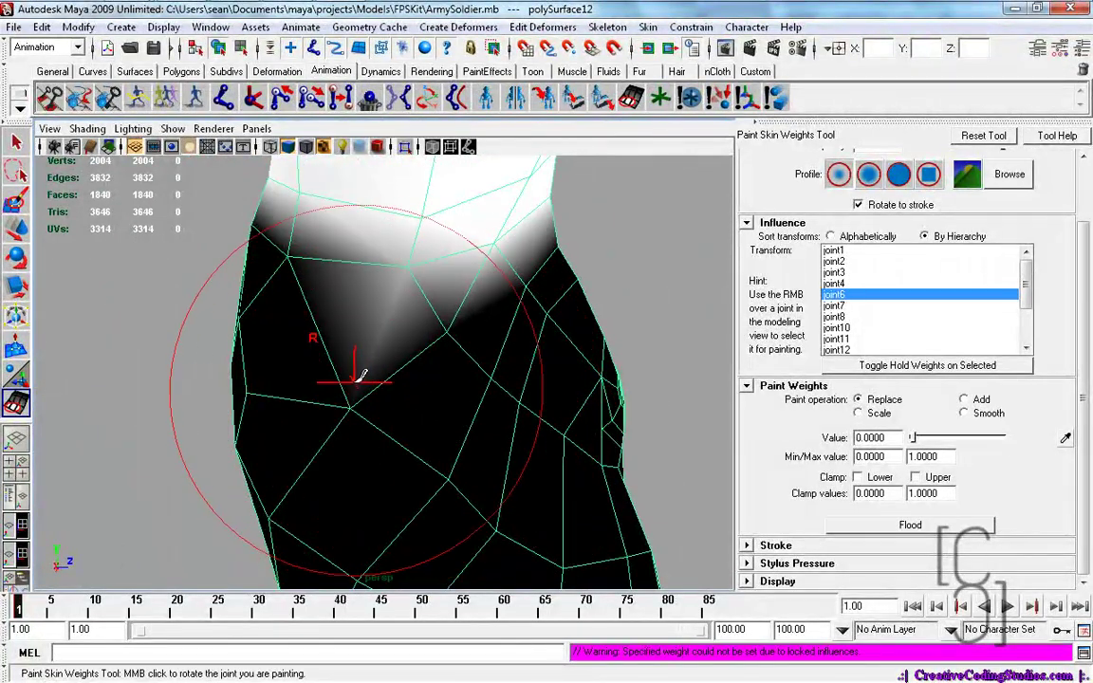
pyautogui.click(368, 384)
pyautogui.click(344, 393)
pyautogui.moveTo(190, 389)
pyautogui.keyDown('alt'); pyautogui.mouseDown()
pyautogui.moveTo(266, 459)
pyautogui.moveTo(383, 476)
pyautogui.moveTo(418, 461)
pyautogui.mouseUp(); pyautogui.keyUp('alt')
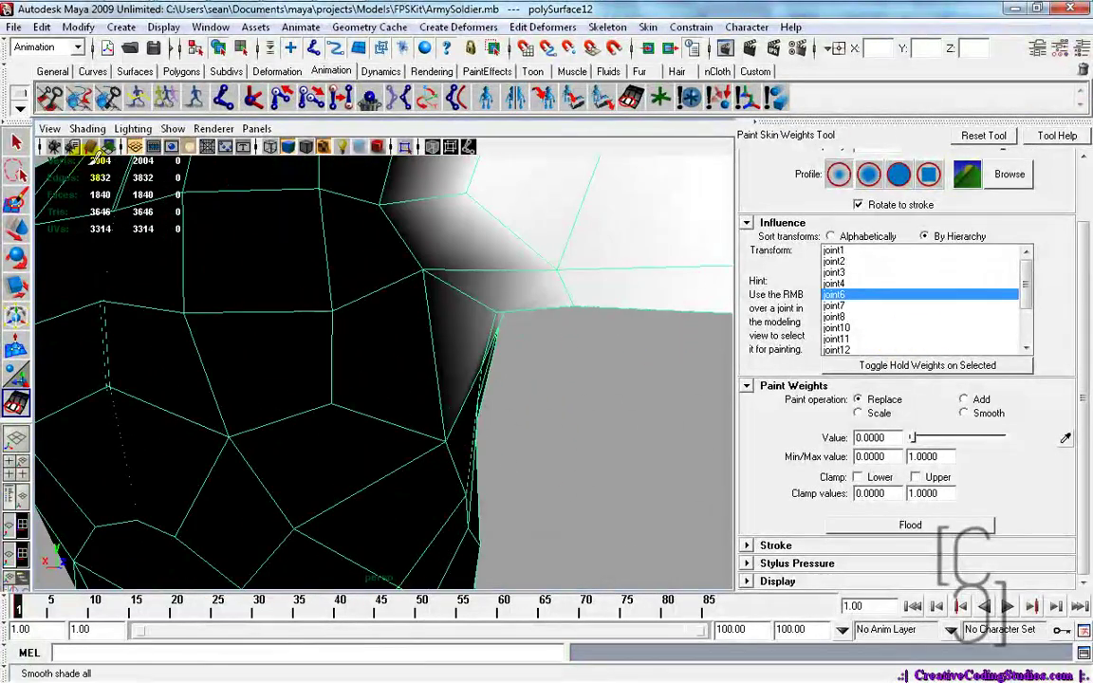
# - Leave weight painting, select joint6 at the right shoulder, show textured shading and activate the Rotate Tool
pyautogui.click(16, 232)
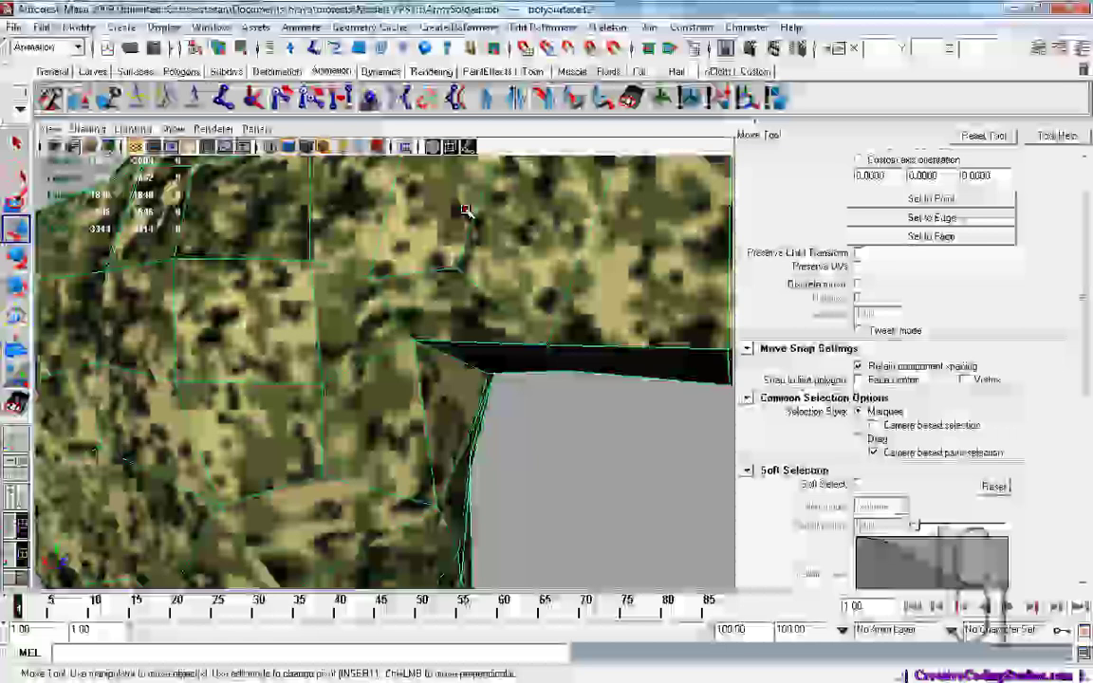
pyautogui.keyDown('alt'); pyautogui.moveTo(464, 209); pyautogui.dragTo(428, 307, button='right'); pyautogui.keyUp('alt')
pyautogui.click(408, 328)
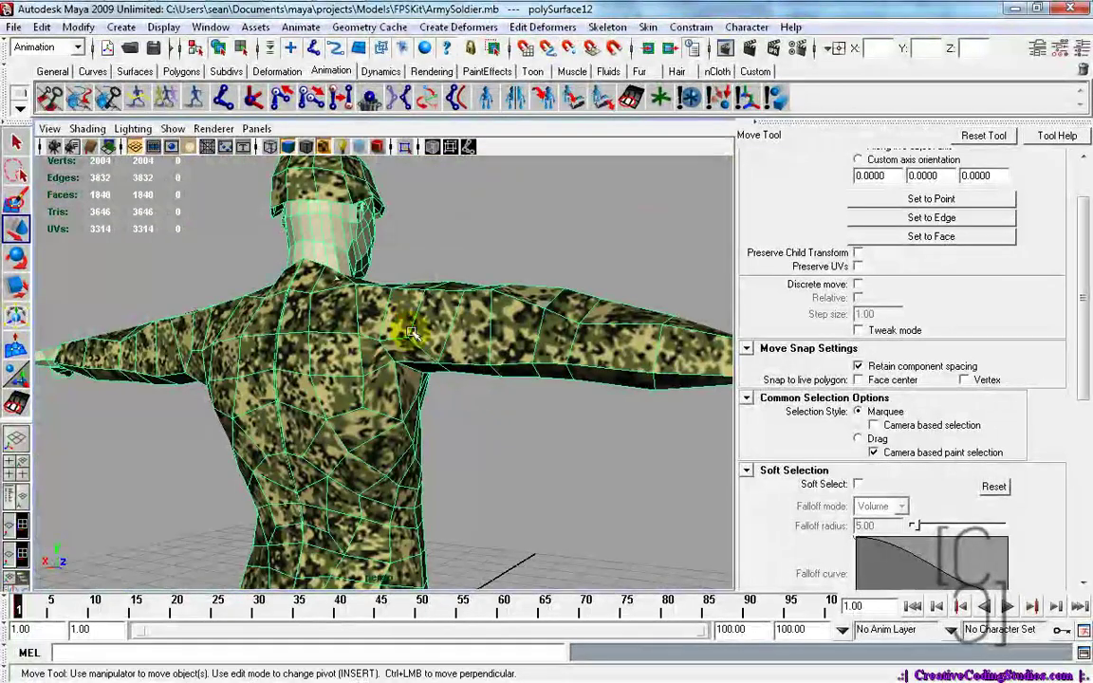
pyautogui.click(406, 365)
pyautogui.press('4')
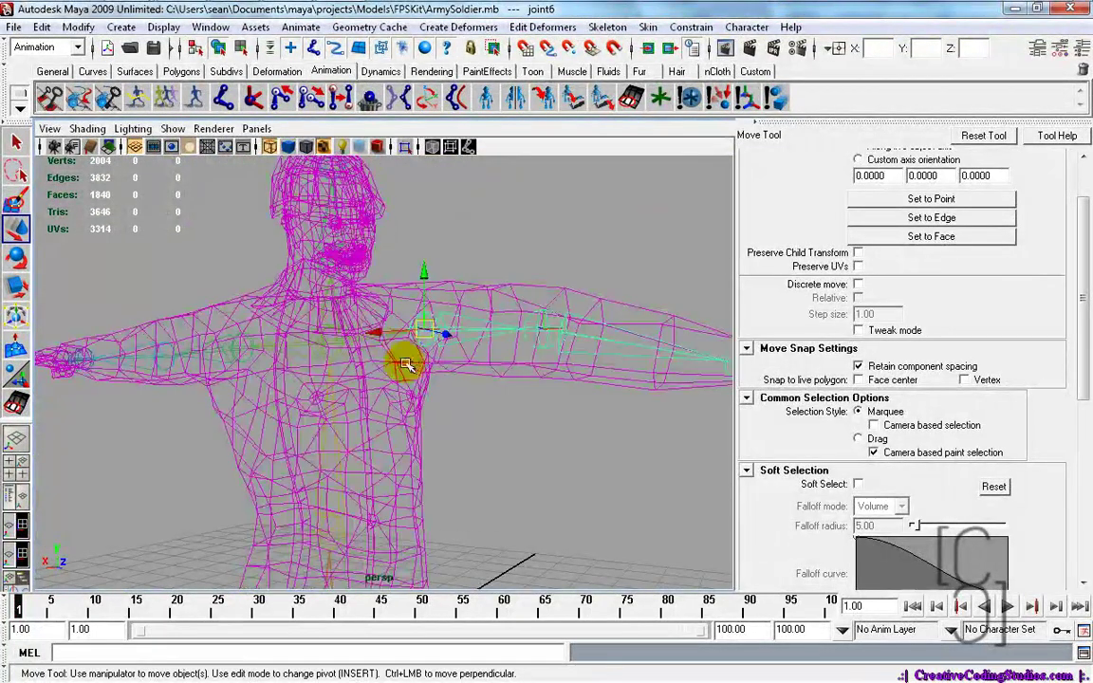
pyautogui.press('5')
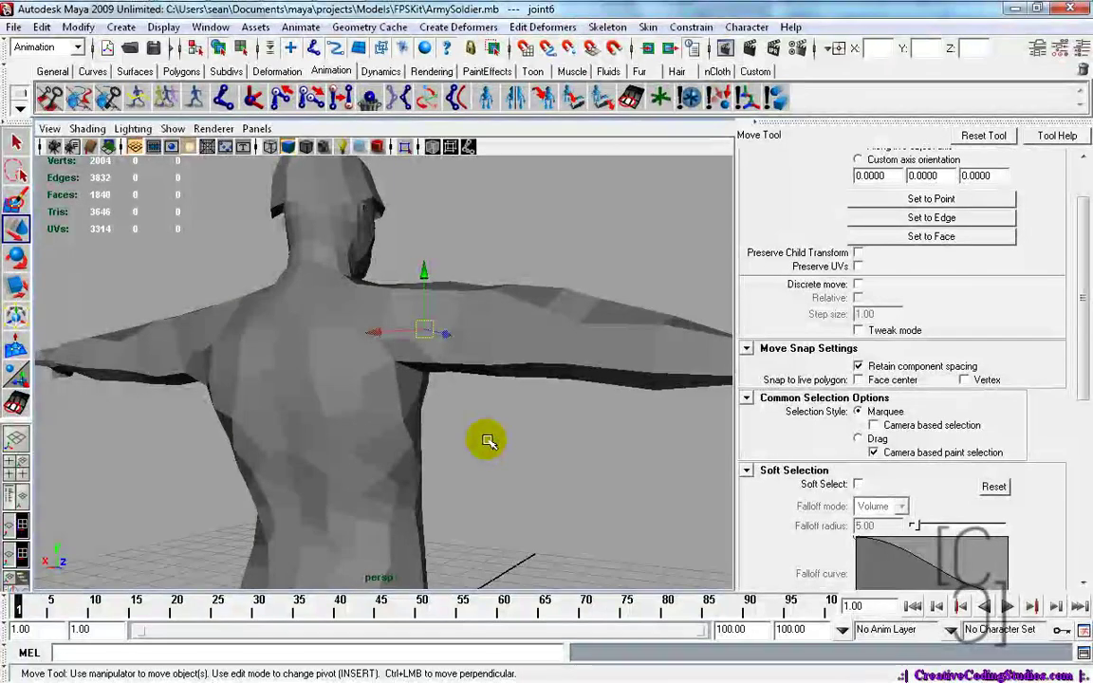
pyautogui.press('6')
pyautogui.press('r')
pyautogui.press('e')
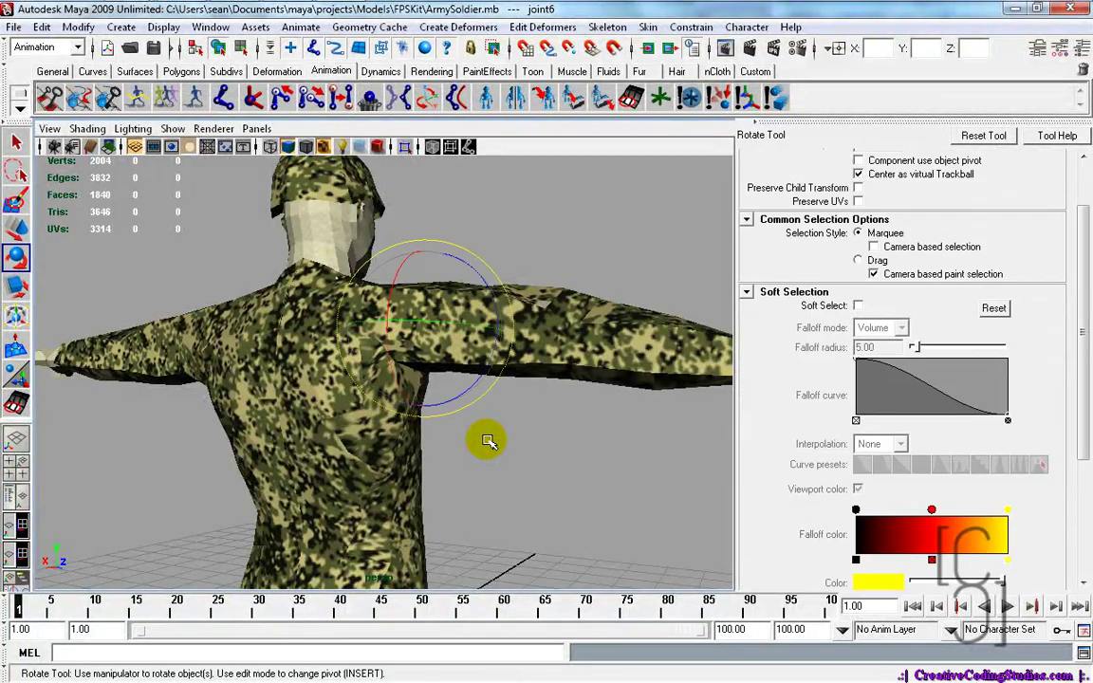
# - Rotate the right shoulder joint downward and examine the armpit deformation from the back, side and front
pyautogui.moveTo(492, 375); pyautogui.dragTo(402, 395)
pyautogui.scroll(6, 482, 436)
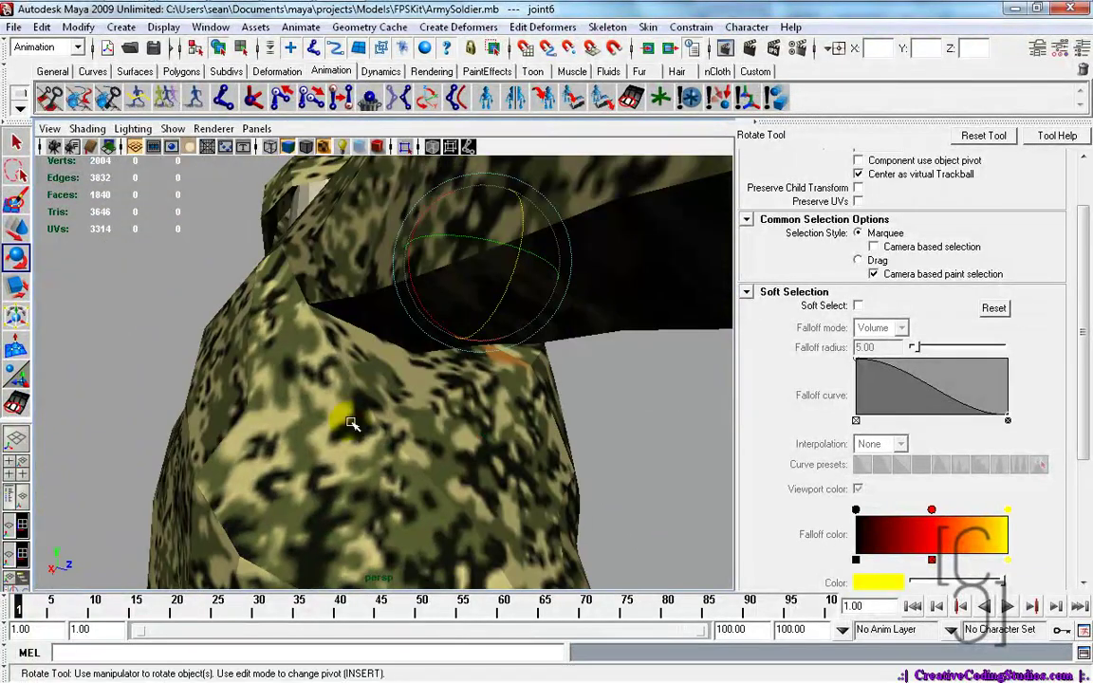
pyautogui.keyDown('alt'); pyautogui.moveTo(200, 406); pyautogui.dragTo(413, 447); pyautogui.keyUp('alt')
pyautogui.scroll(-6, 413, 447)
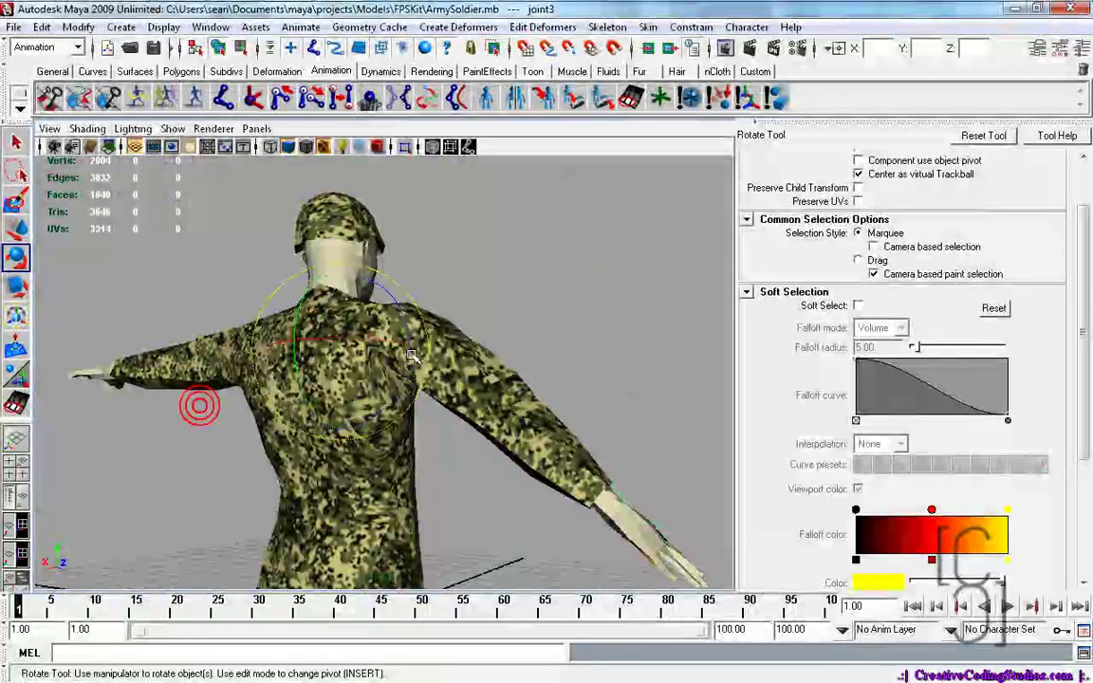
pyautogui.click(448, 375)
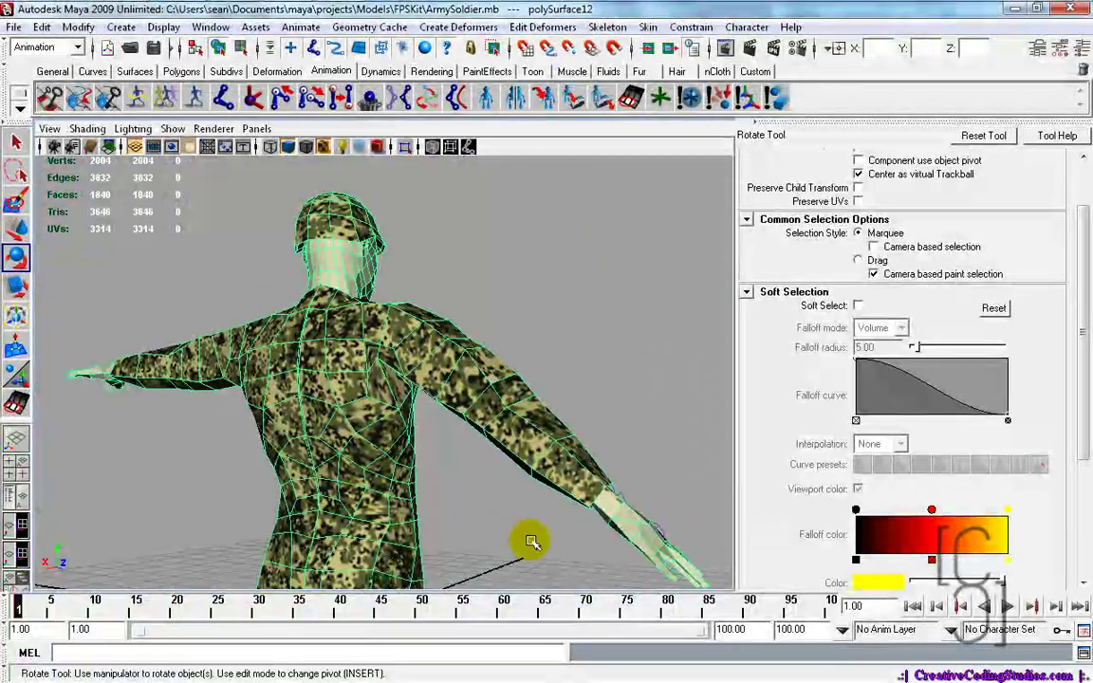
pyautogui.keyDown('alt'); pyautogui.moveTo(532, 542); pyautogui.dragTo(589, 534, button='middle'); pyautogui.keyUp('alt')
pyautogui.keyDown('alt'); pyautogui.moveTo(183, 432); pyautogui.dragTo(657, 446); pyautogui.keyUp('alt')
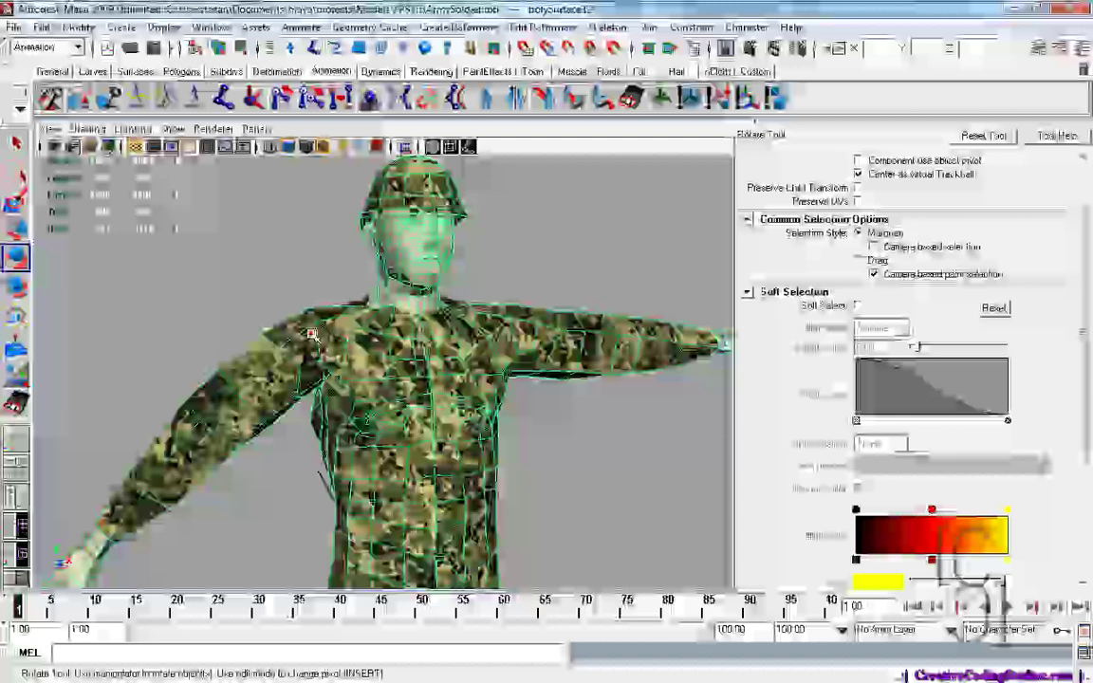
# - Select the right shoulder joint again and return the lowered arm to its horizontal pose
pyautogui.click(312, 334)
pyautogui.moveTo(373, 288)
pyautogui.mouseDown()
pyautogui.moveTo(383, 298)
pyautogui.moveTo(367, 280)
pyautogui.mouseUp()
pyautogui.keyDown('alt'); pyautogui.moveTo(682, 434); pyautogui.dragTo(664, 181, button='middle'); pyautogui.keyUp('alt')
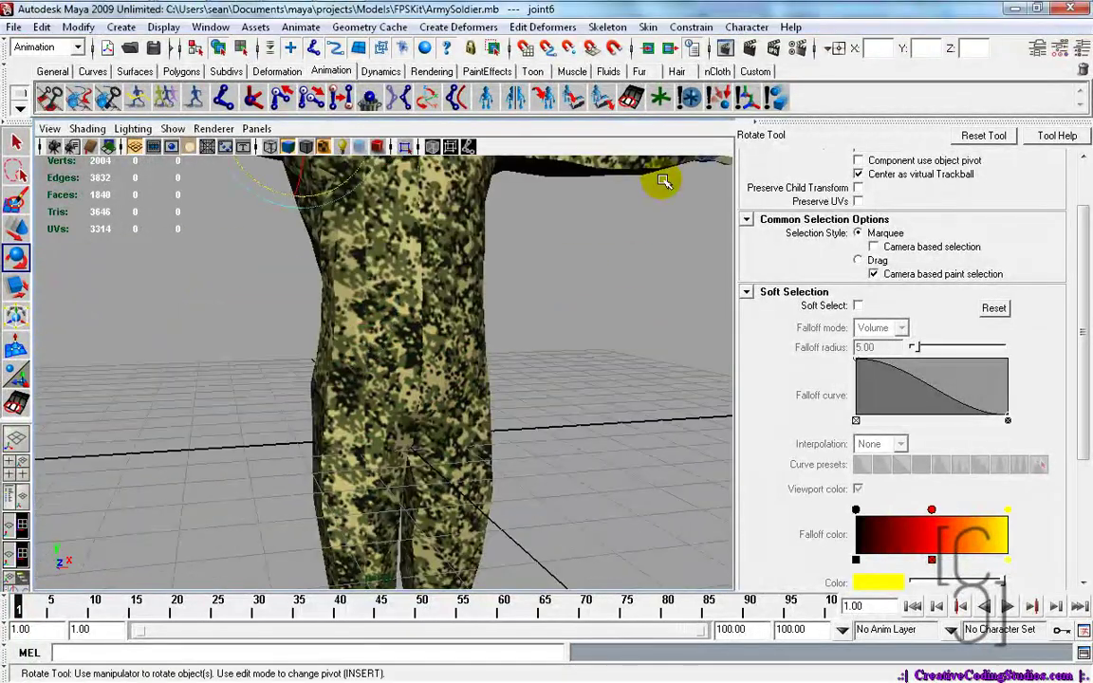
pyautogui.scroll(-5, 663, 182)
pyautogui.keyDown('alt'); pyautogui.moveTo(347, 388); pyautogui.dragTo(326, 344); pyautogui.keyUp('alt')
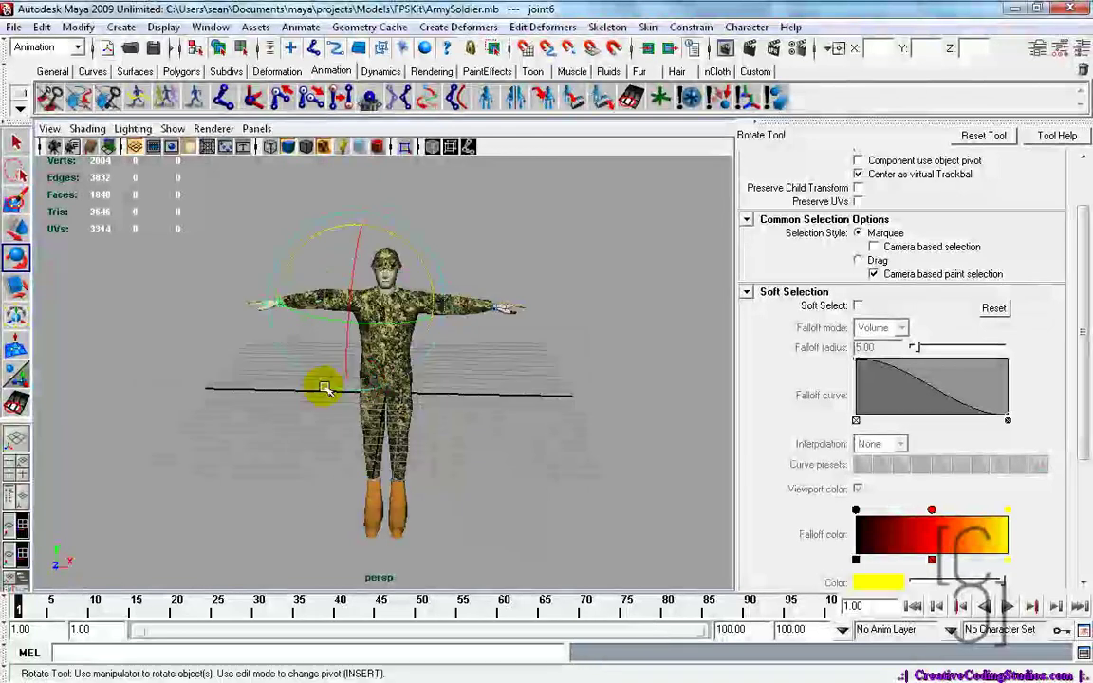
pyautogui.scroll(2, 327, 388)
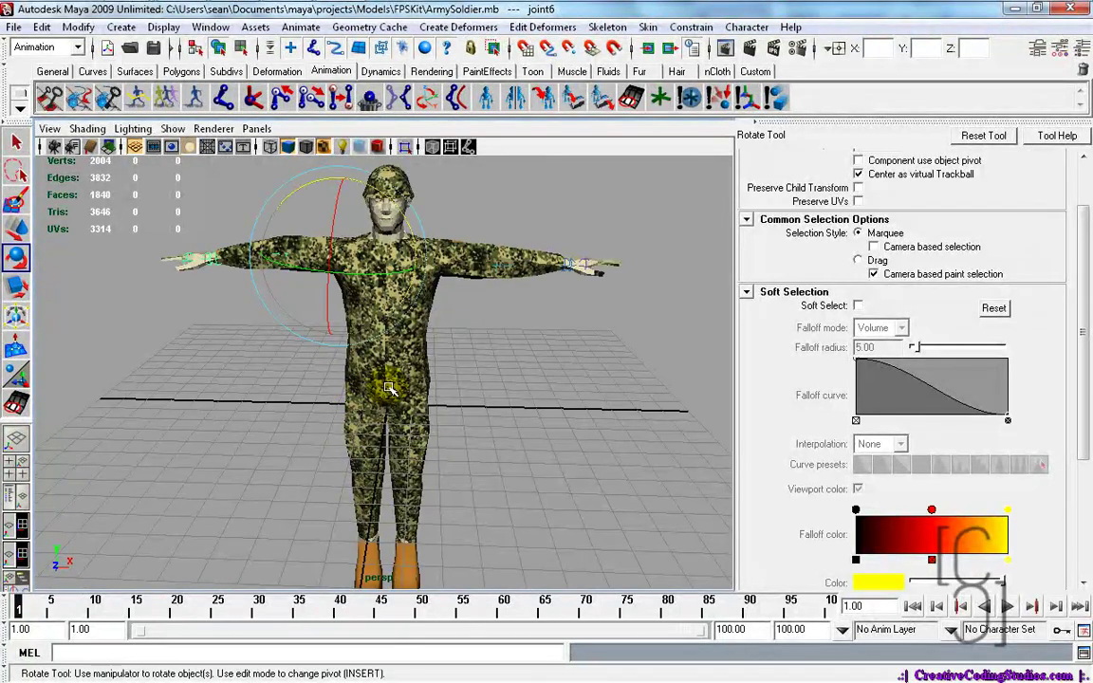
pyautogui.press('space')
pyautogui.press('space')
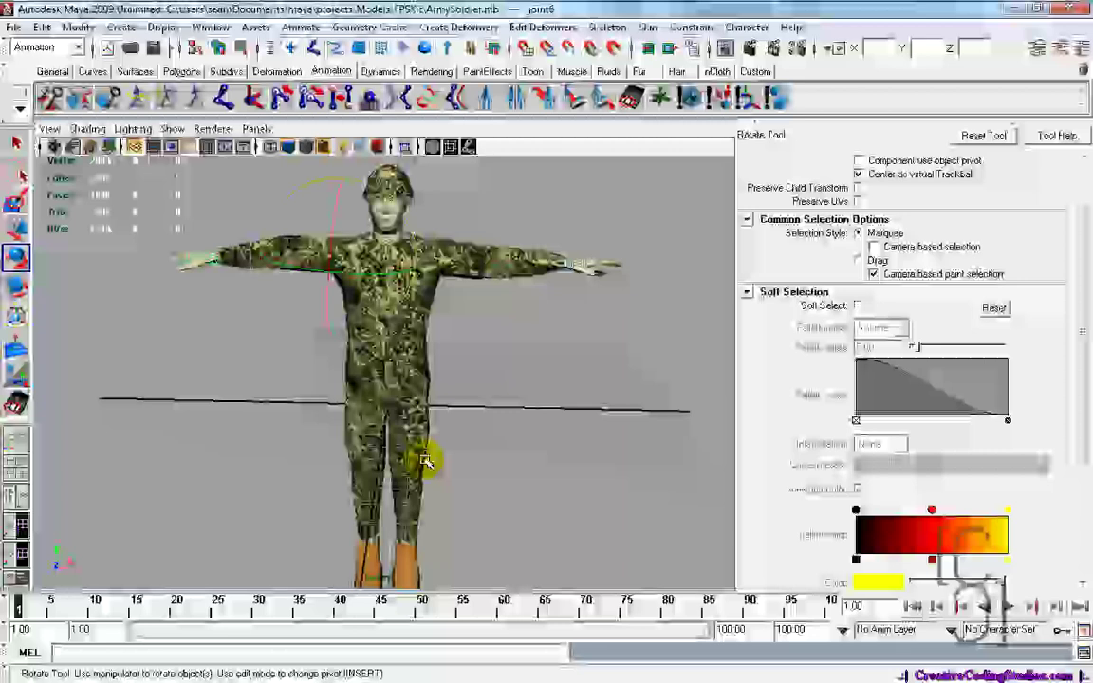
pyautogui.keyDown('alt'); pyautogui.moveTo(427, 454); pyautogui.dragTo(490, 406); pyautogui.keyUp('alt')
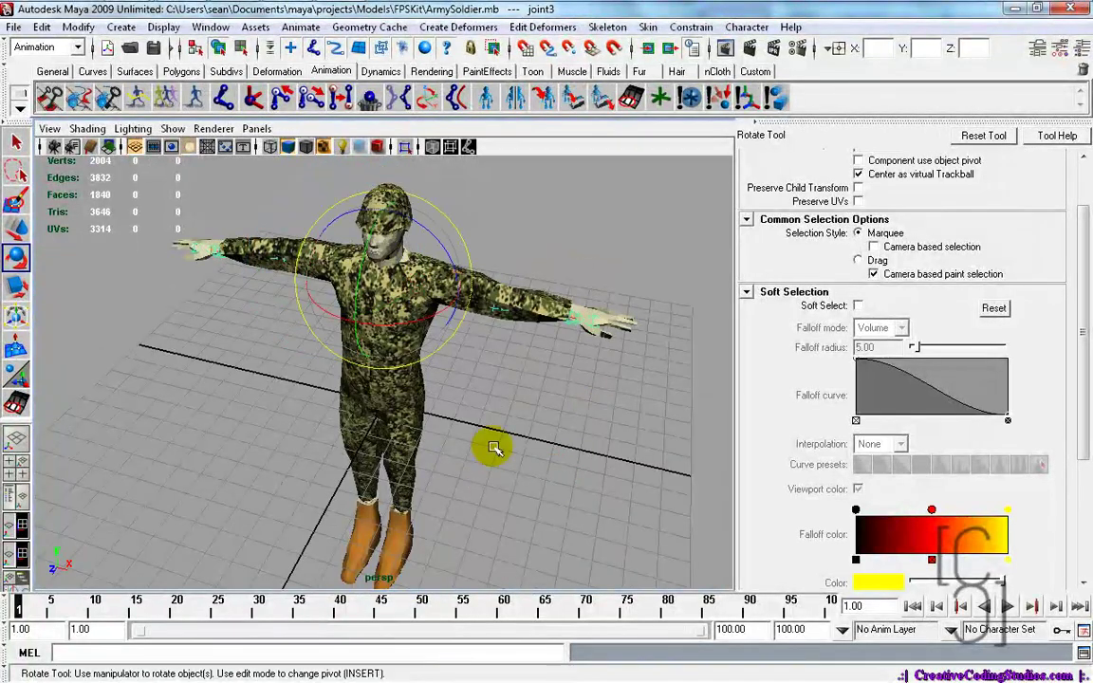
# - Select the root joint joint1 and scrub through the timeline, returning to frame 1
pyautogui.keyDown('alt'); pyautogui.moveTo(455, 403); pyautogui.dragTo(436, 348, button='middle'); pyautogui.keyUp('alt')
pyautogui.keyDown('alt'); pyautogui.moveTo(454, 459); pyautogui.dragTo(457, 417); pyautogui.keyUp('alt')
pyautogui.click(372, 355)
pyautogui.keyDown('alt'); pyautogui.moveTo(416, 505); pyautogui.dragTo(477, 469); pyautogui.keyUp('alt')
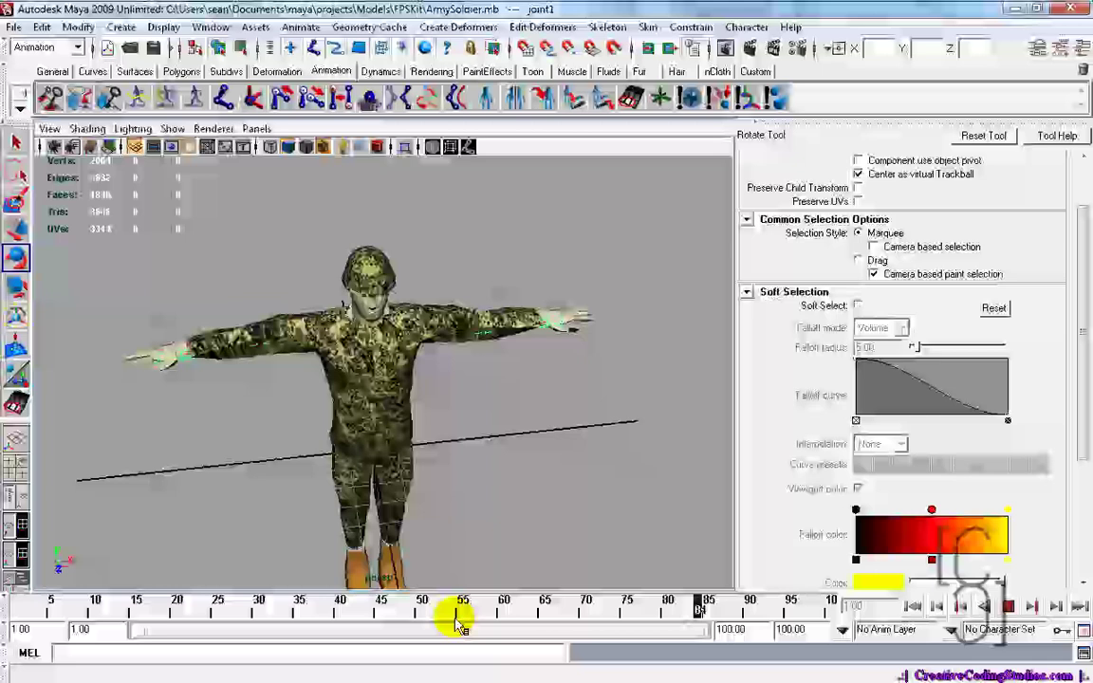
pyautogui.click(17, 602)
# - Clear the accidental mesh selection, show the soldier in wireframe and select joint10 at the left shoulder
pyautogui.moveTo(506, 501)
pyautogui.keyDown('alt'); pyautogui.mouseDown()
pyautogui.moveTo(458, 458)
pyautogui.moveTo(486, 452)
pyautogui.moveTo(447, 319)
pyautogui.mouseUp(); pyautogui.keyUp('alt')
pyautogui.scroll(5, 452, 371)
pyautogui.click(466, 325)
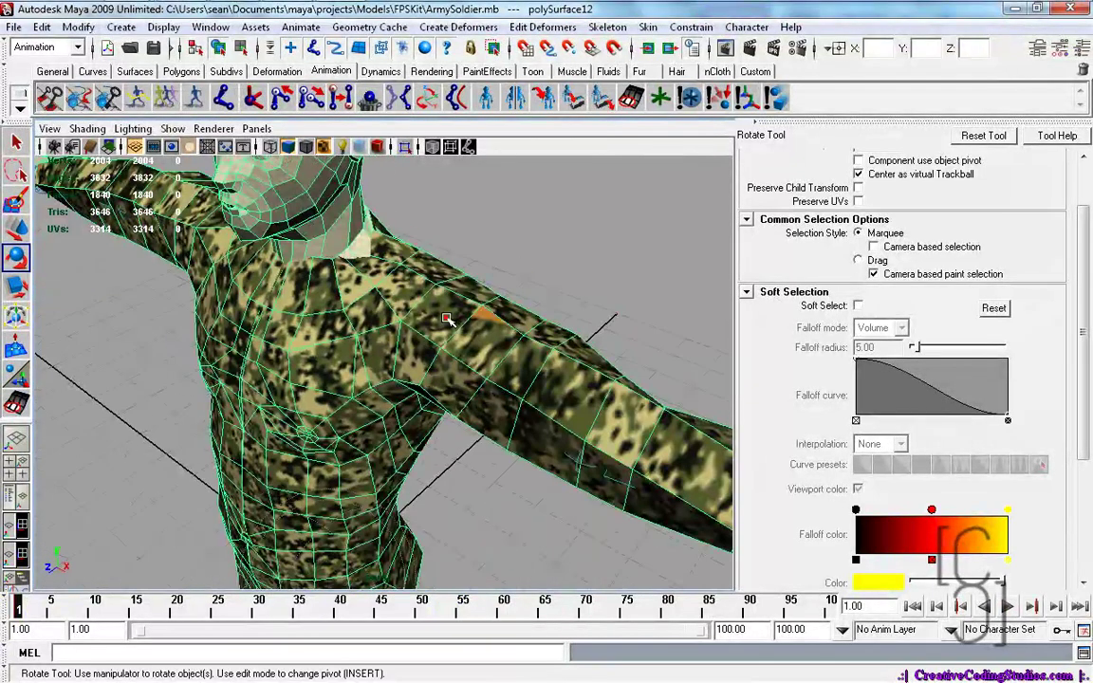
pyautogui.click(393, 300)
pyautogui.keyDown('alt'); pyautogui.moveTo(488, 505); pyautogui.dragTo(600, 460); pyautogui.keyUp('alt')
pyautogui.click(598, 461)
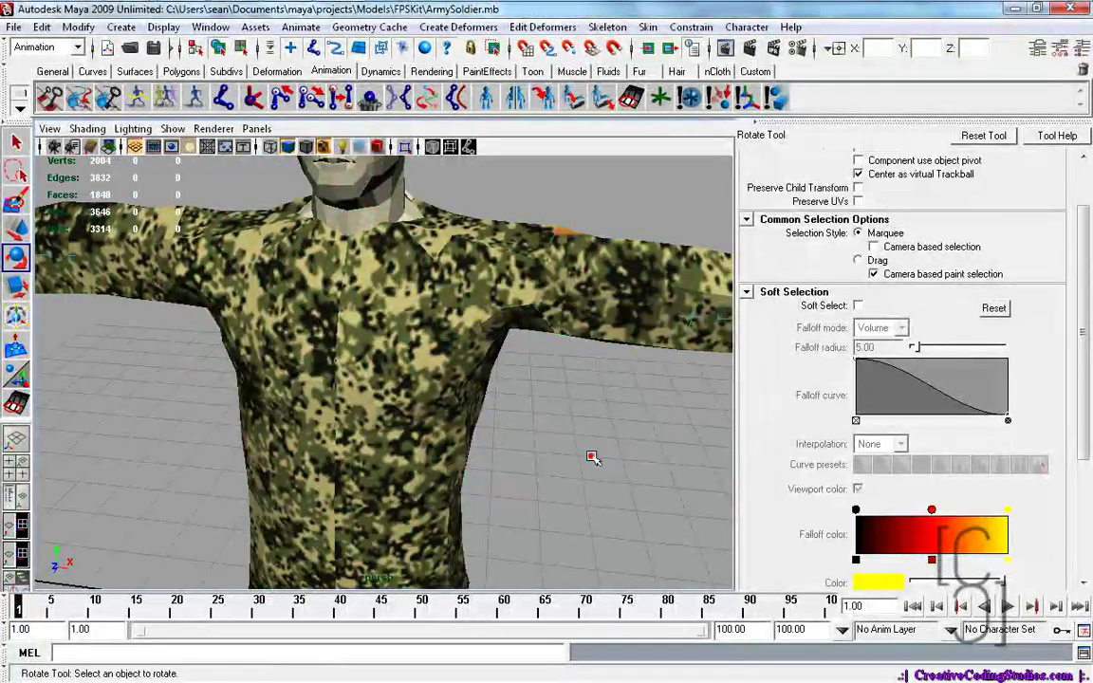
pyautogui.press('4')
pyautogui.click(420, 321)
pyautogui.click(509, 293)
# - Set a keyframe on joint10 at frame 1 with the arm in its horizontal pose
pyautogui.keyDown('alt'); pyautogui.moveTo(510, 293); pyautogui.dragTo(468, 457); pyautogui.keyUp('alt')
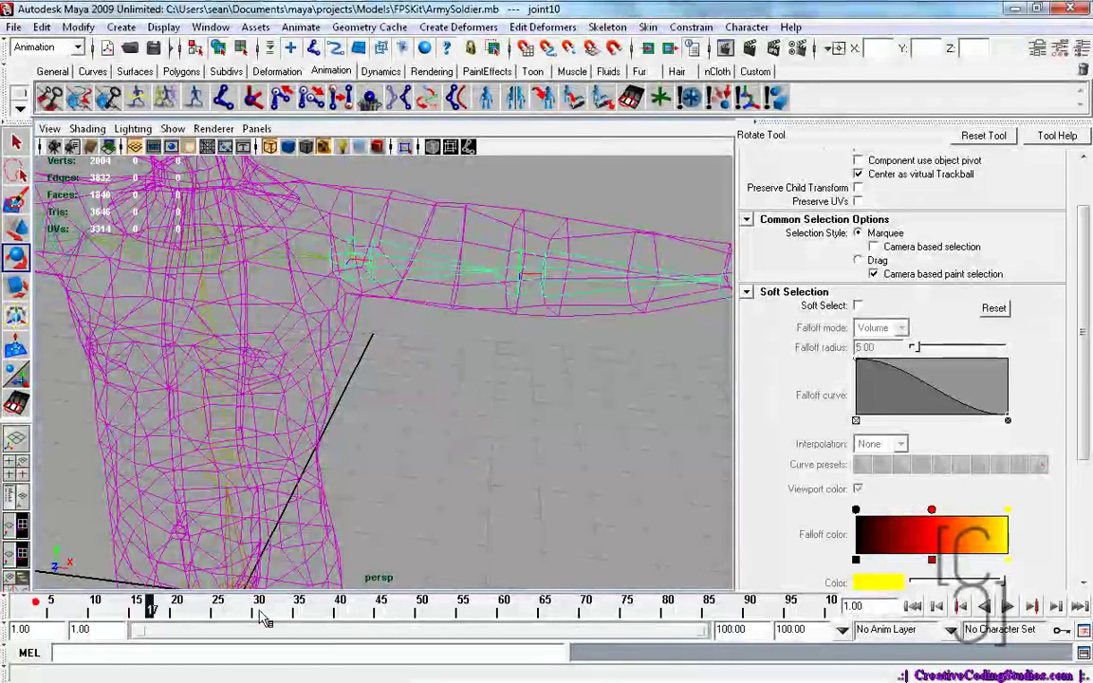
pyautogui.moveTo(5, 621); pyautogui.dragTo(5, 619)
pyautogui.scroll(-5, 409, 476)
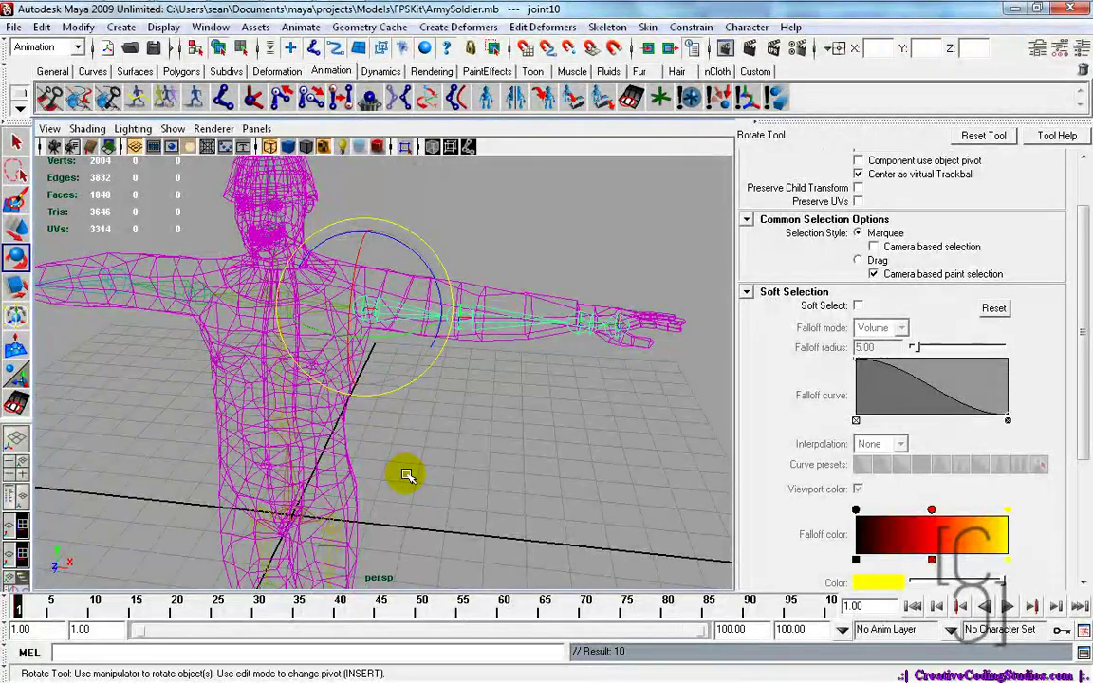
pyautogui.keyDown('alt'); pyautogui.moveTo(502, 369); pyautogui.dragTo(448, 470); pyautogui.keyUp('alt')
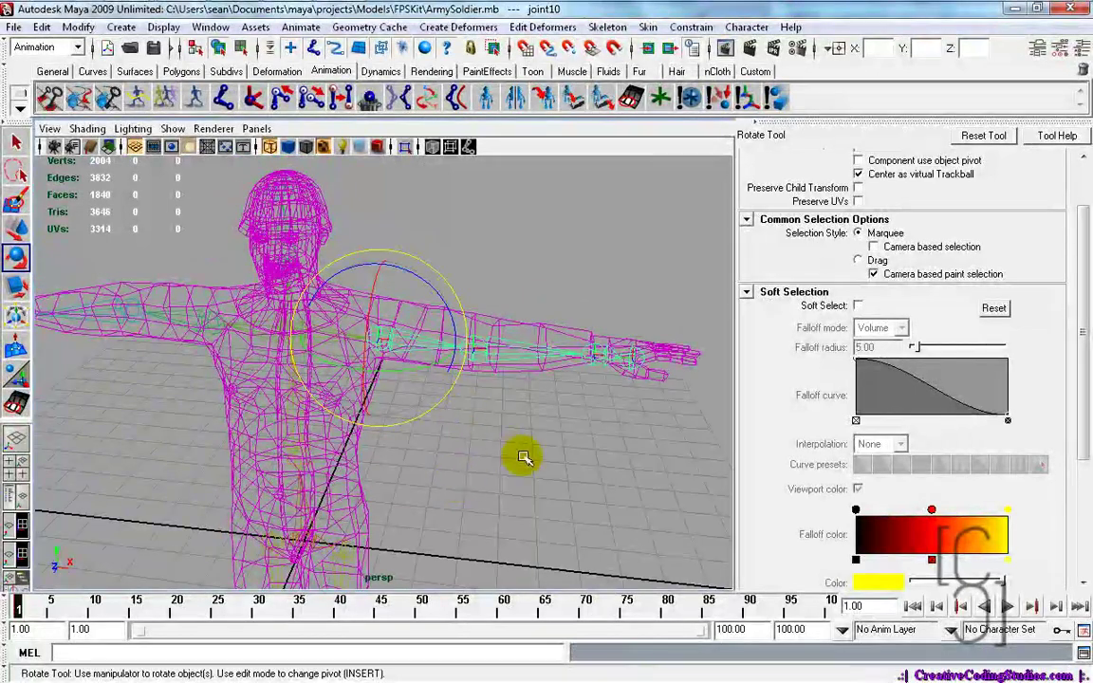
pyautogui.scroll(6, 525, 457)
pyautogui.keyDown('alt'); pyautogui.moveTo(471, 381); pyautogui.dragTo(476, 492, button='middle'); pyautogui.keyUp('alt')
pyautogui.scroll(-7, 471, 508)
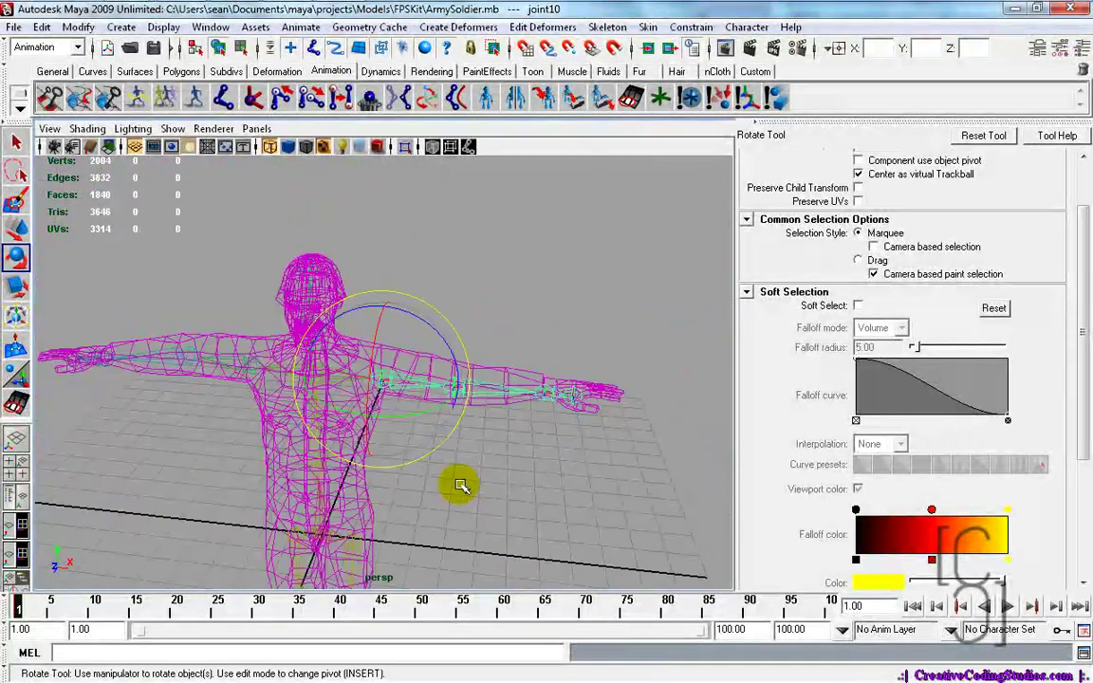
# - At frame 35, rotate joint10 so the left arm hangs down beside the torso, and set a keyframe
pyautogui.moveTo(21, 607); pyautogui.dragTo(217, 608)
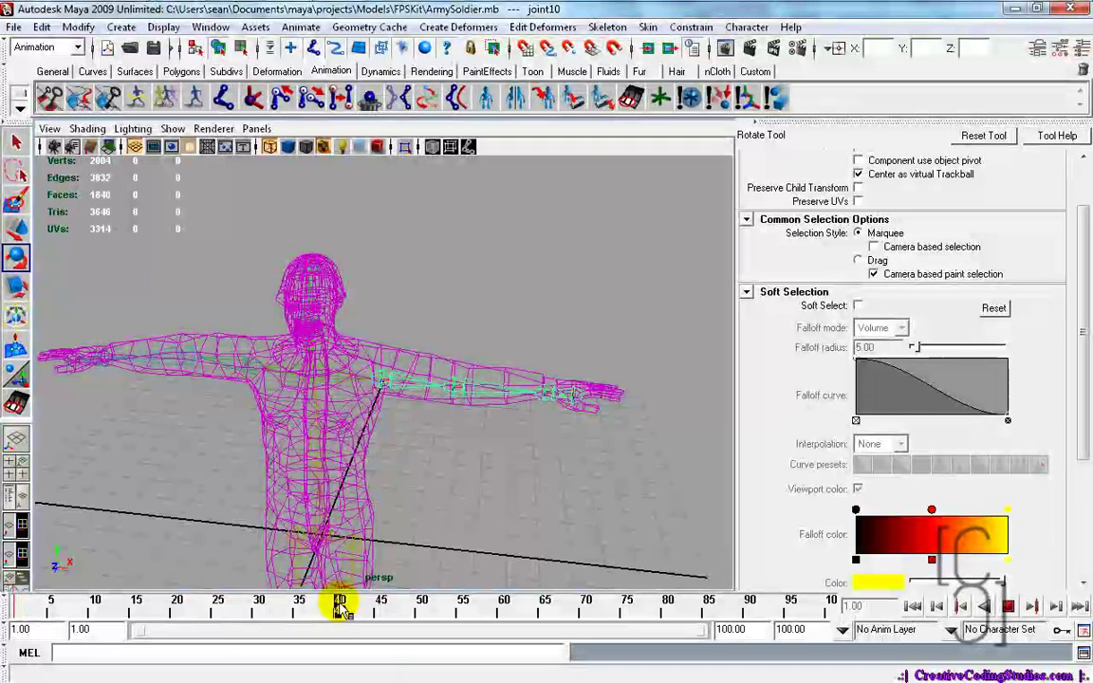
pyautogui.moveTo(340, 608); pyautogui.dragTo(299, 607)
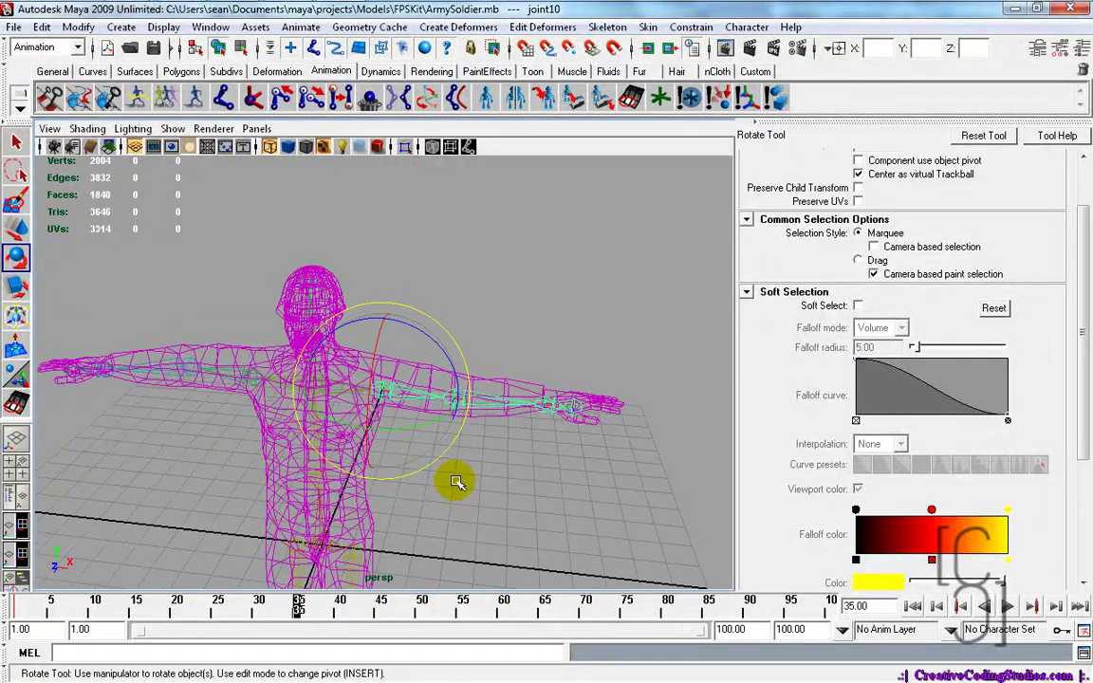
pyautogui.moveTo(447, 366); pyautogui.dragTo(439, 512)
pyautogui.press('s')
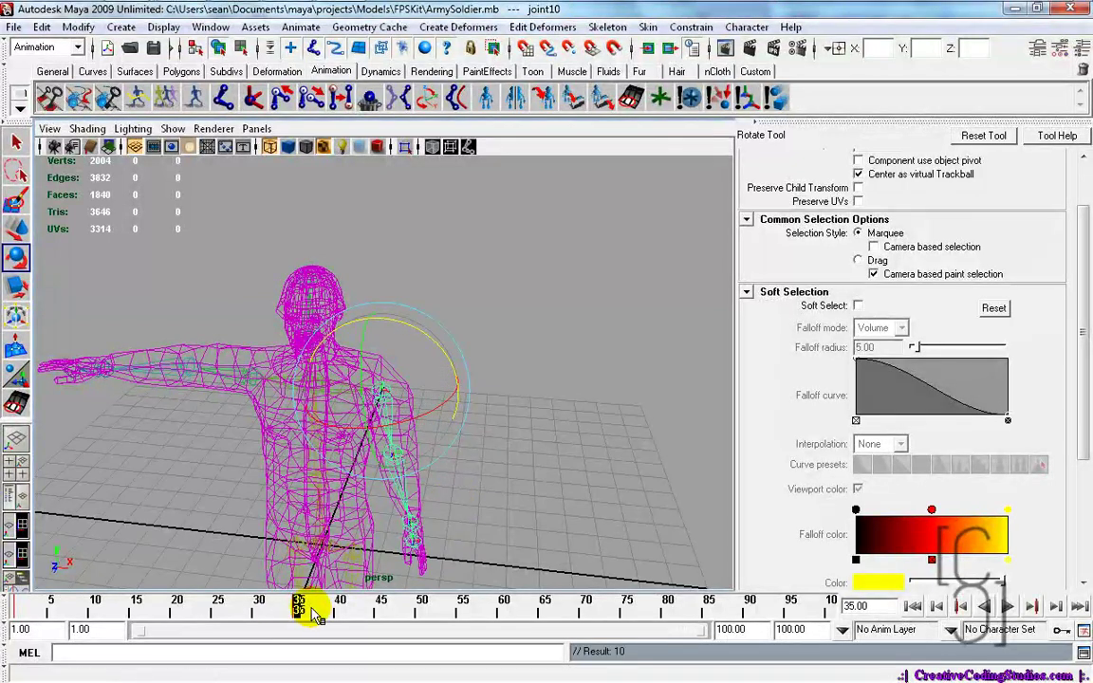
# - Scrub the timeline to review the arm lowering, finishing at frame 35
pyautogui.scroll(5, 551, 433)
pyautogui.keyDown('alt'); pyautogui.moveTo(573, 469); pyautogui.dragTo(576, 220, button='middle'); pyautogui.keyUp('alt')
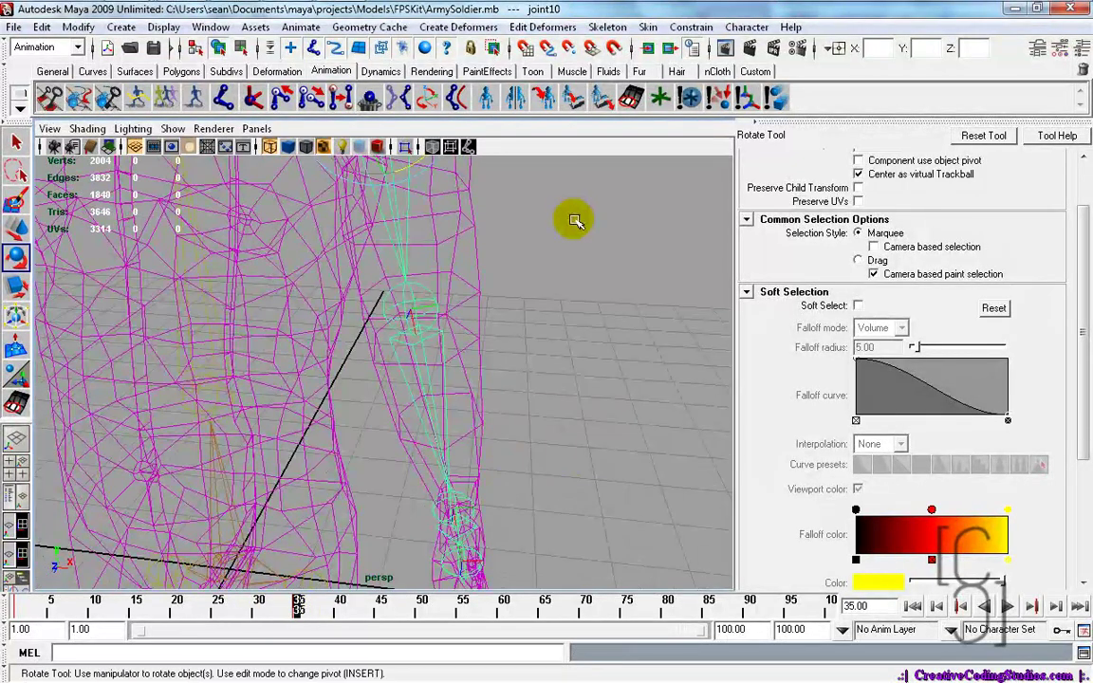
pyautogui.scroll(-5, 575, 221)
pyautogui.moveTo(33, 610); pyautogui.dragTo(300, 628)
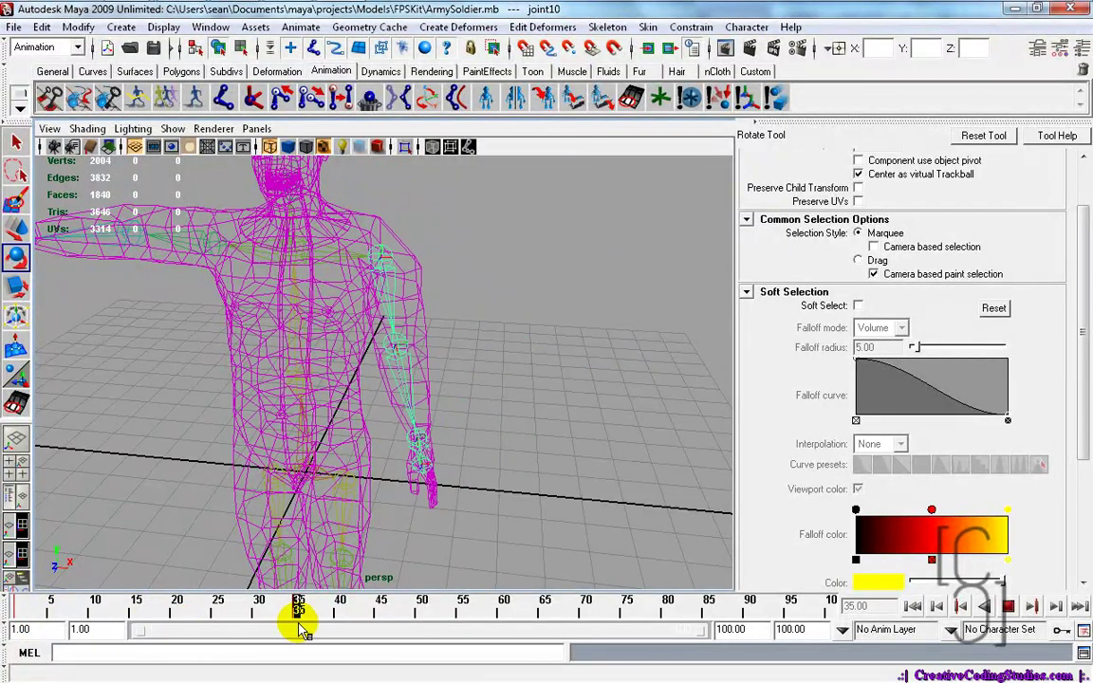
pyautogui.click(361, 448)
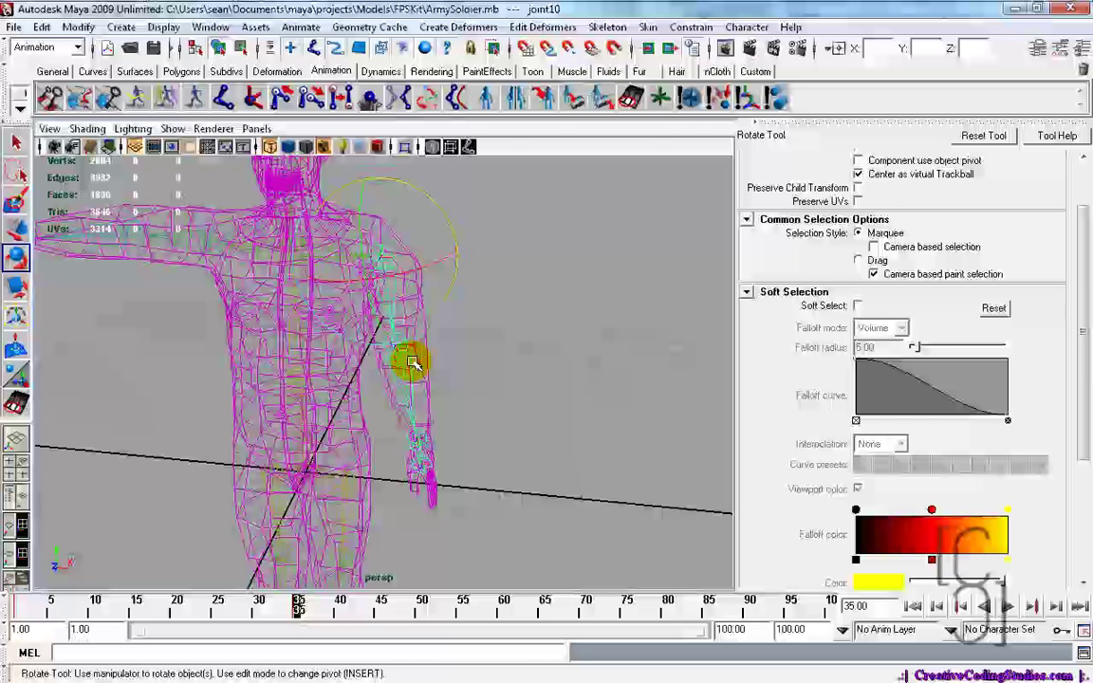
pyautogui.keyDown('alt'); pyautogui.moveTo(407, 425); pyautogui.dragTo(513, 414, button='right'); pyautogui.keyUp('alt')
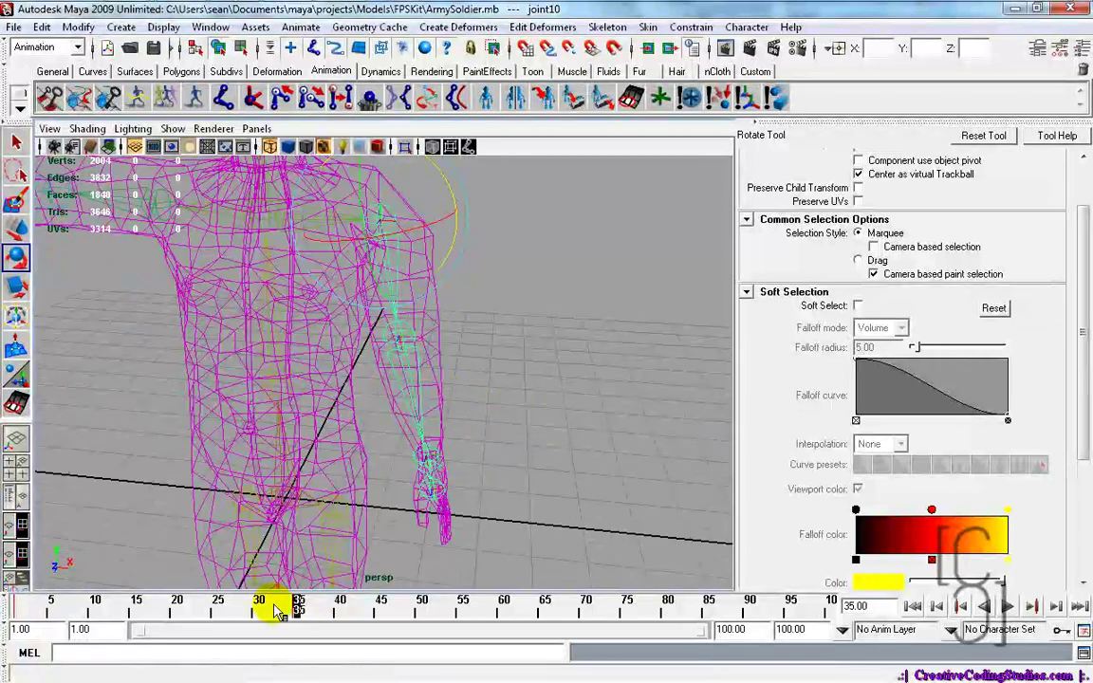
pyautogui.moveTo(308, 602); pyautogui.dragTo(5, 615)
pyautogui.moveTo(85, 631); pyautogui.dragTo(462, 651)
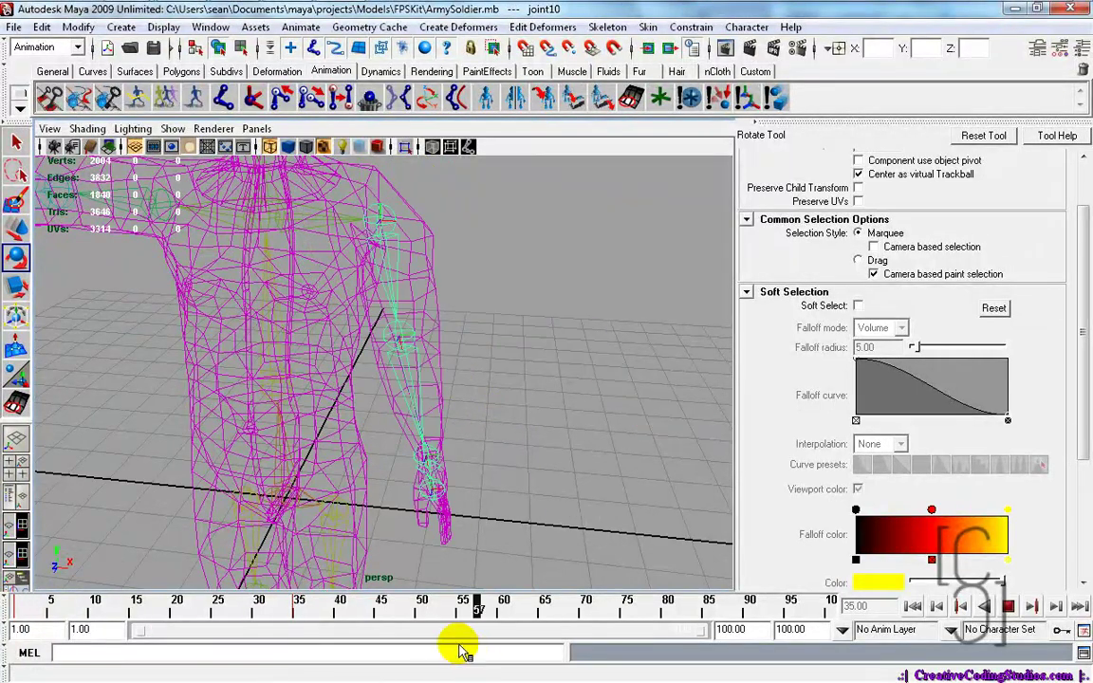
pyautogui.moveTo(316, 638); pyautogui.dragTo(298, 627)
# - Select joint11 at the left elbow and set a keyframe for its straight pose at frame 1
pyautogui.click(408, 329)
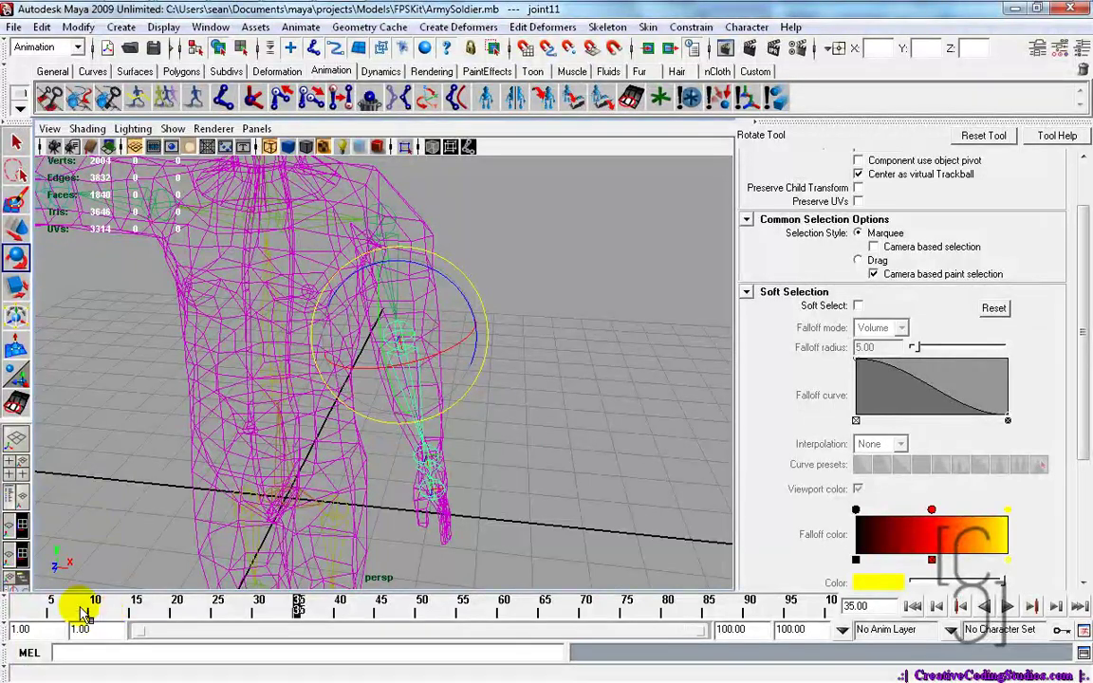
pyautogui.moveTo(76, 615)
pyautogui.mouseDown()
pyautogui.moveTo(203, 612)
pyautogui.moveTo(20, 607)
pyautogui.moveTo(402, 610)
pyautogui.moveTo(334, 612)
pyautogui.mouseUp()
pyautogui.moveTo(399, 642)
pyautogui.mouseDown()
pyautogui.moveTo(54, 615)
pyautogui.moveTo(12, 639)
pyautogui.moveTo(371, 640)
pyautogui.moveTo(44, 638)
pyautogui.moveTo(15, 615)
pyautogui.moveTo(399, 622)
pyautogui.mouseUp()
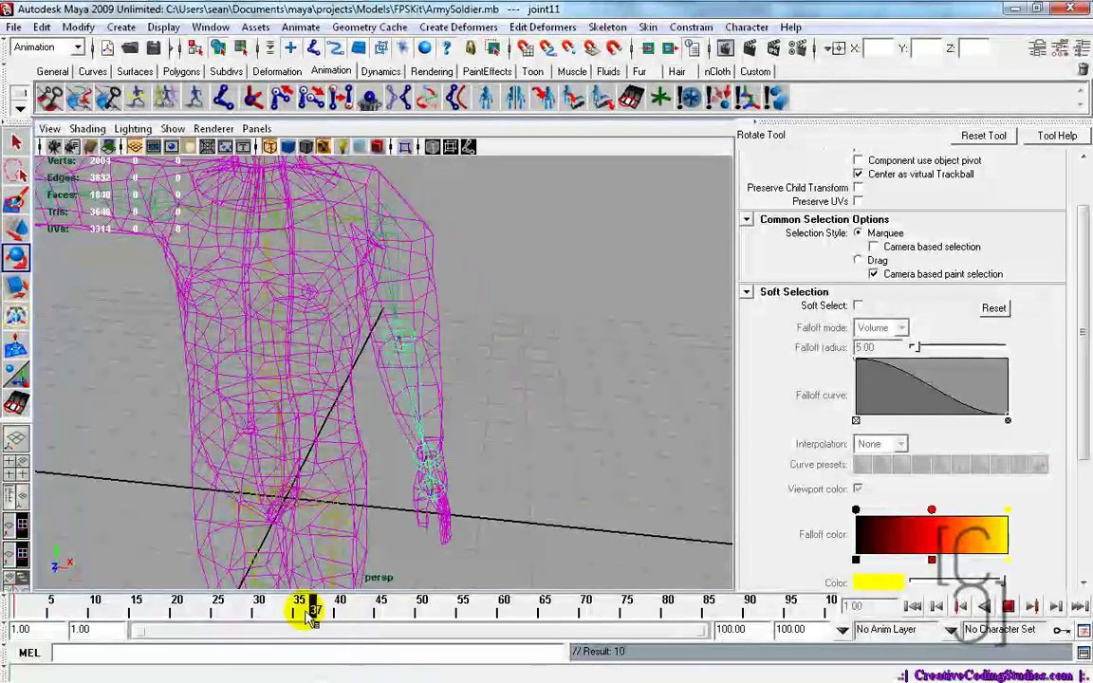
# - At frame 35, rotate joint11 to bend the left forearm forward at the elbow, and set a keyframe
pyautogui.moveTo(306, 615); pyautogui.dragTo(298, 611)
pyautogui.keyDown('alt'); pyautogui.moveTo(506, 507); pyautogui.dragTo(372, 397); pyautogui.keyUp('alt')
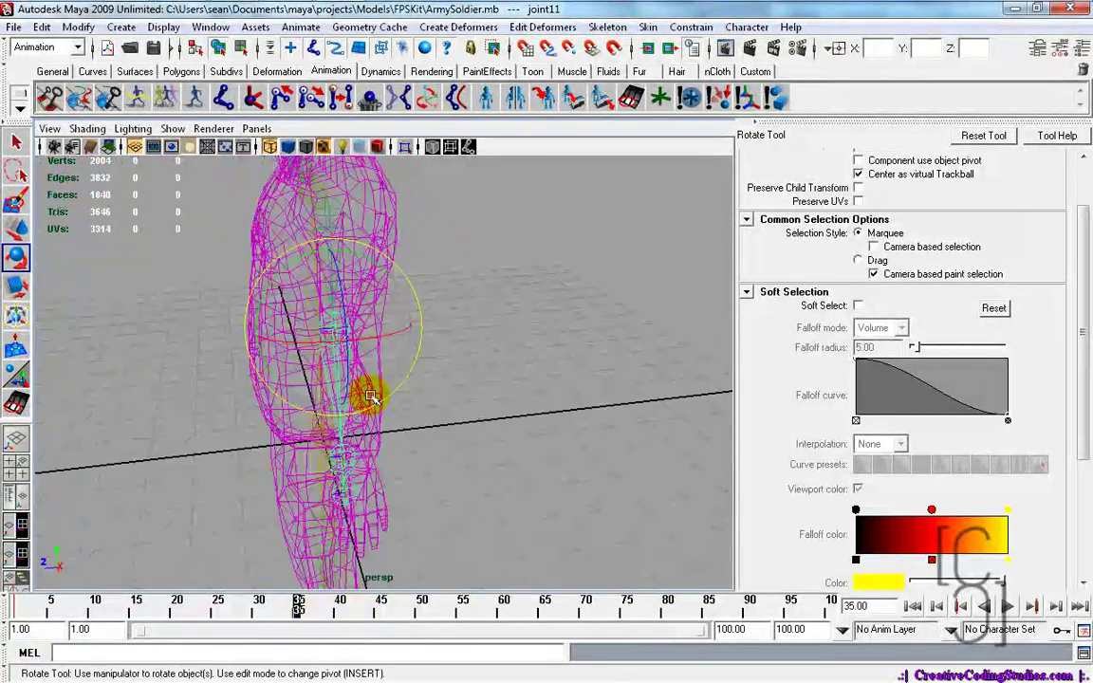
pyautogui.moveTo(264, 294); pyautogui.dragTo(394, 261)
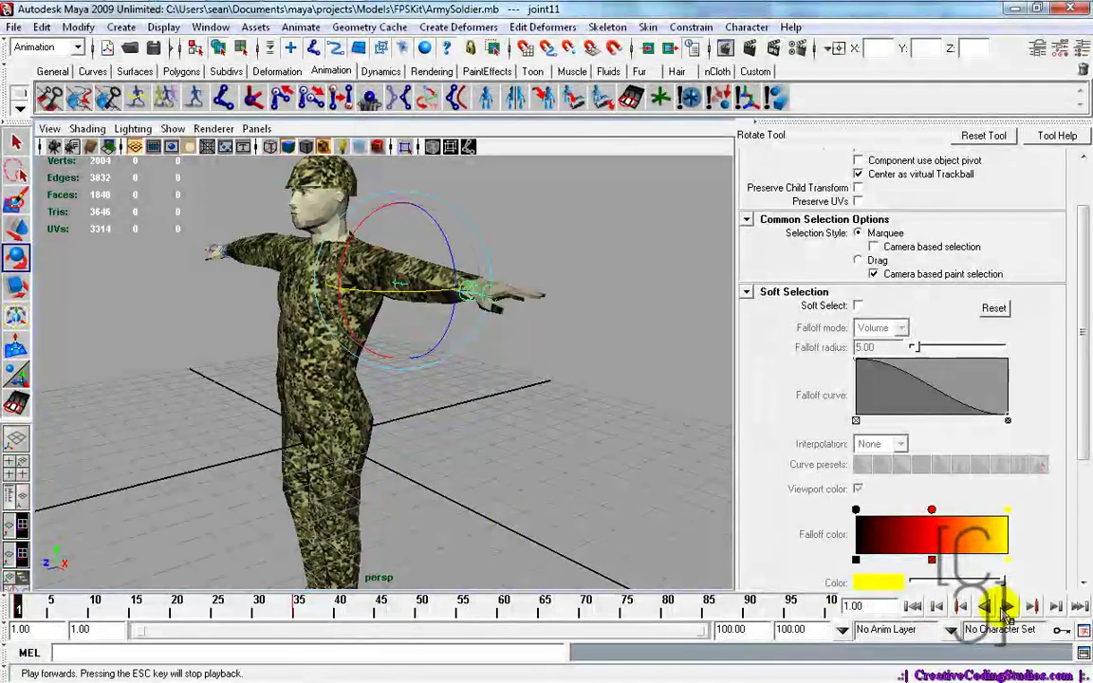
# - Play the arm animation with textured shading and examine the deformation from several sides
pyautogui.click(1010, 607)
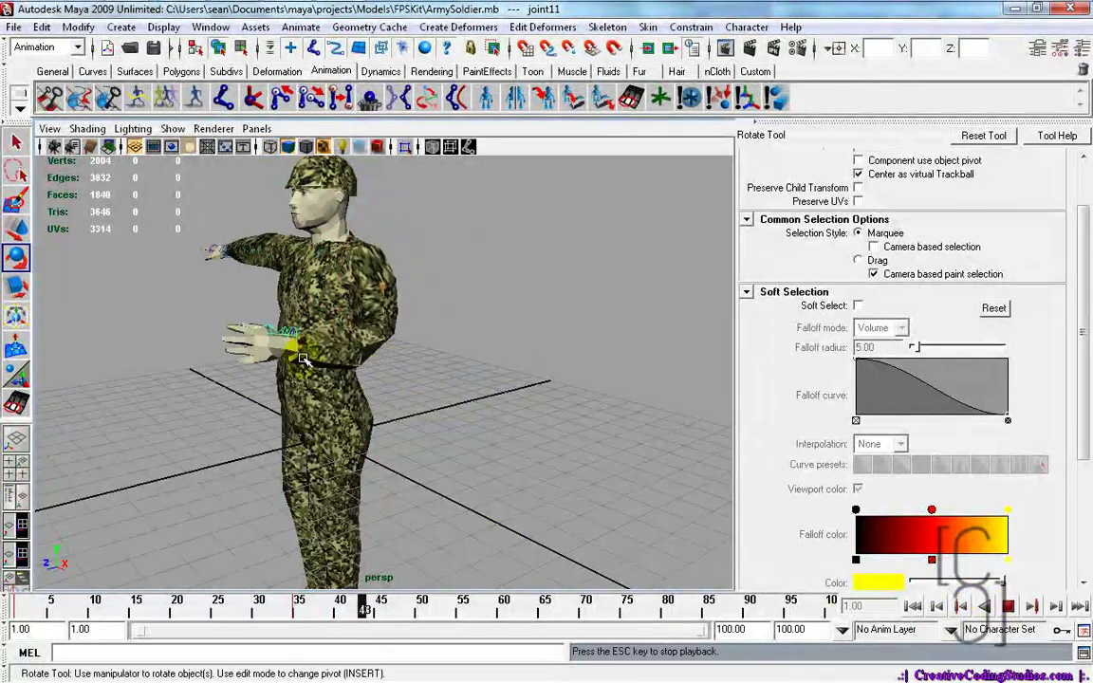
pyautogui.keyDown('alt'); pyautogui.moveTo(398, 355); pyautogui.dragTo(537, 372); pyautogui.keyUp('alt')
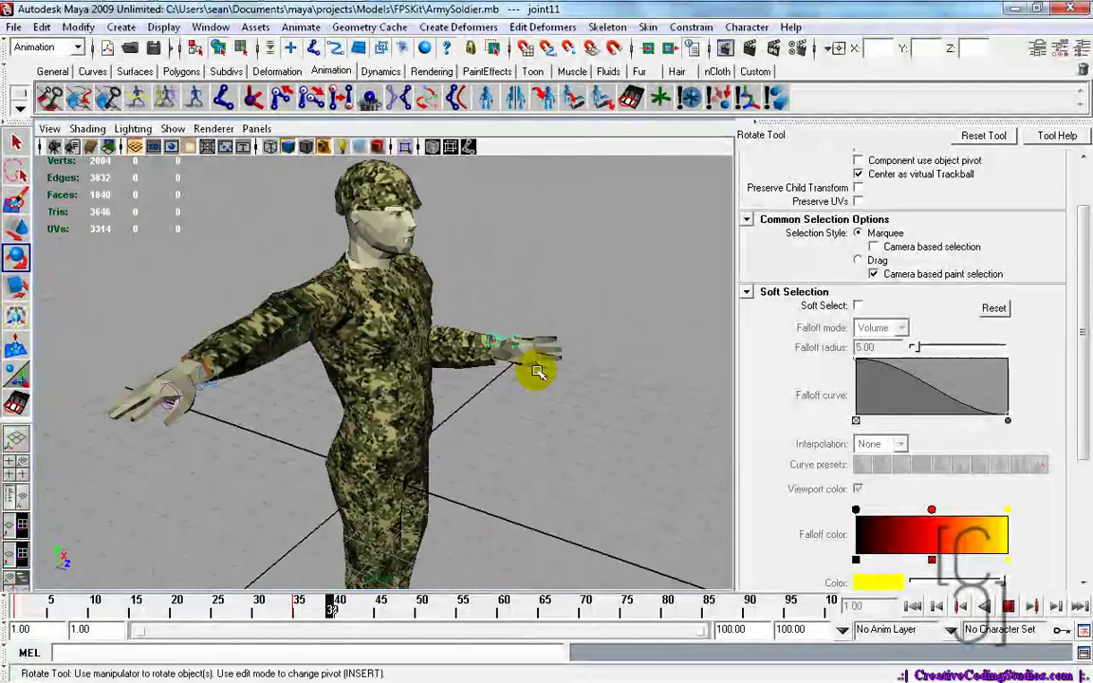